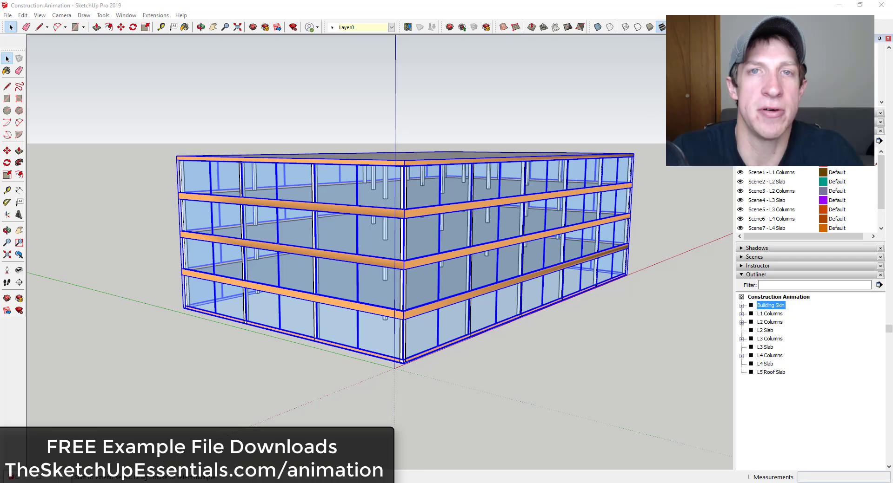
pyautogui.press('o')
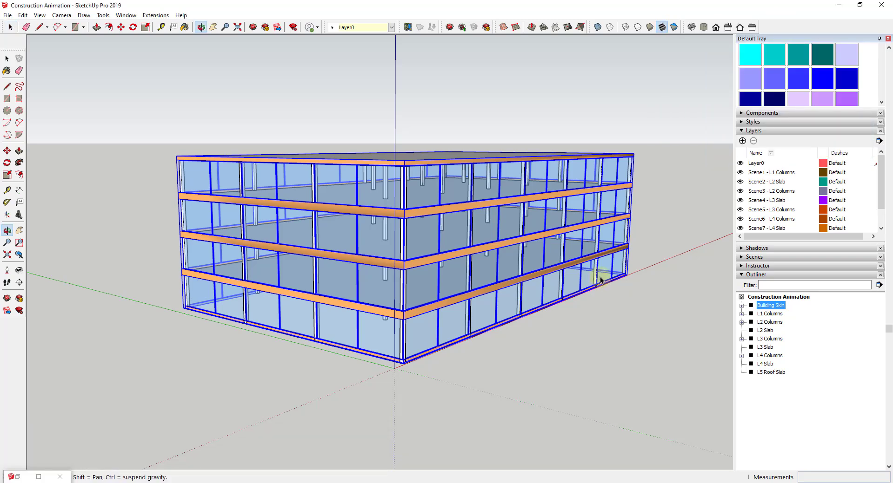
pyautogui.moveTo(598, 276); pyautogui.dragTo(593, 272)
pyautogui.press('space')
pyautogui.moveTo(593, 272); pyautogui.dragTo(484, 239, button='middle')
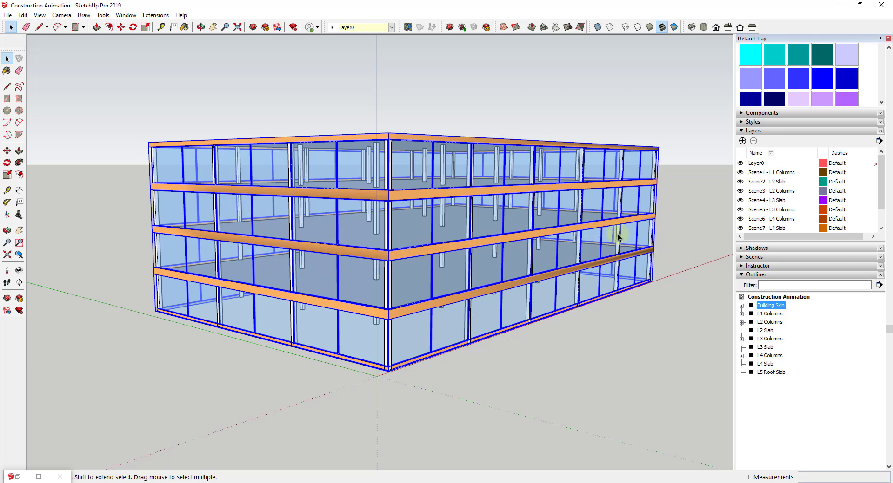
pyautogui.scroll(-3, 619, 237)
pyautogui.scroll(1, 660, 241)
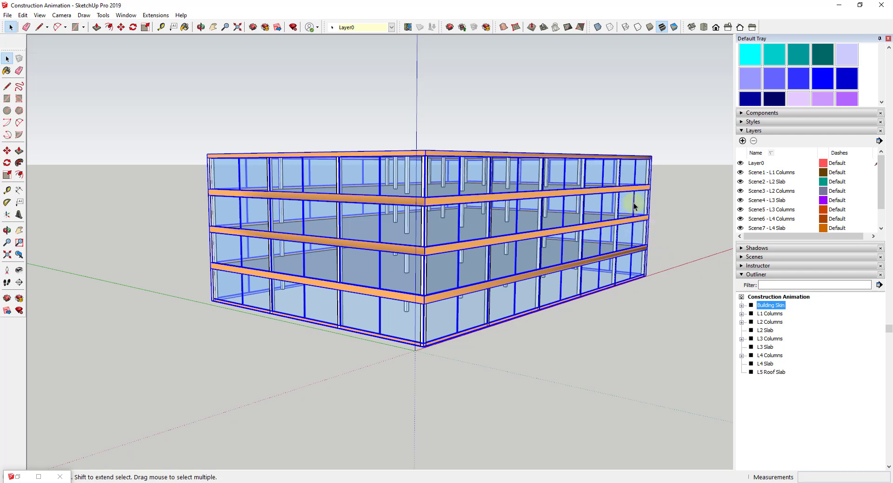
pyautogui.moveTo(633, 205)
pyautogui.mouseDown(button='middle')
pyautogui.moveTo(623, 202)
pyautogui.moveTo(634, 202)
pyautogui.mouseUp(button='middle')
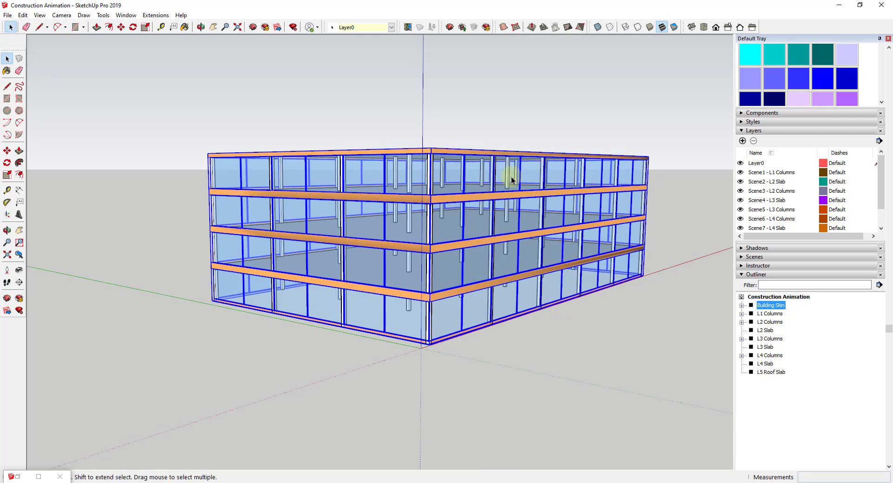
pyautogui.click(39, 15)
pyautogui.moveTo(61, 15)
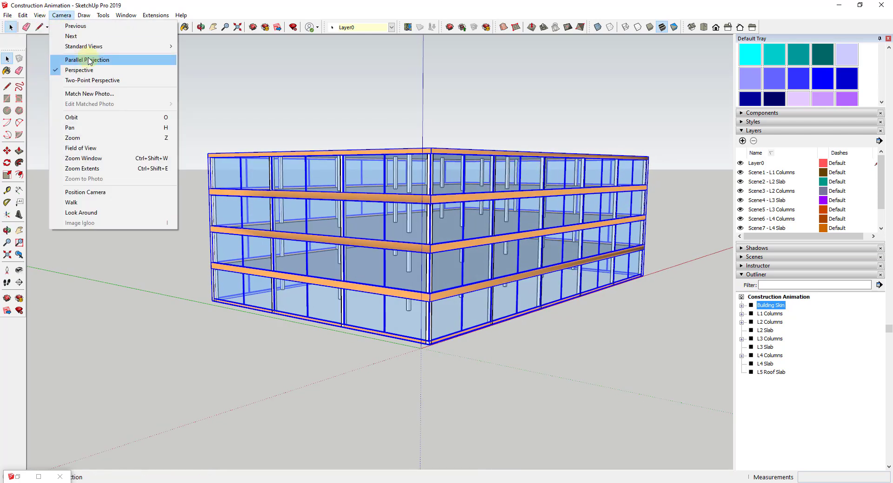
# Place a section plane perpendicular to the red axis, in the open space beyond the far end of the building.
pyautogui.click(323, 96)
pyautogui.moveTo(358, 110); pyautogui.dragTo(365, 205, button='middle')
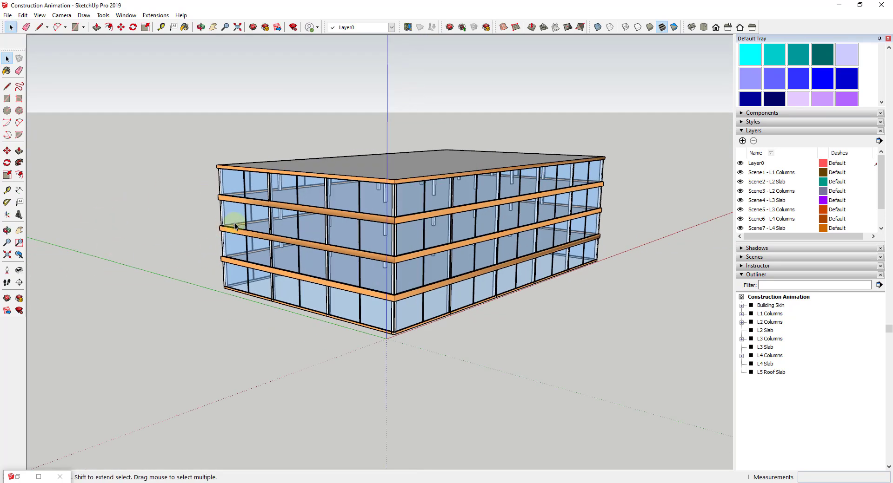
pyautogui.click(19, 283)
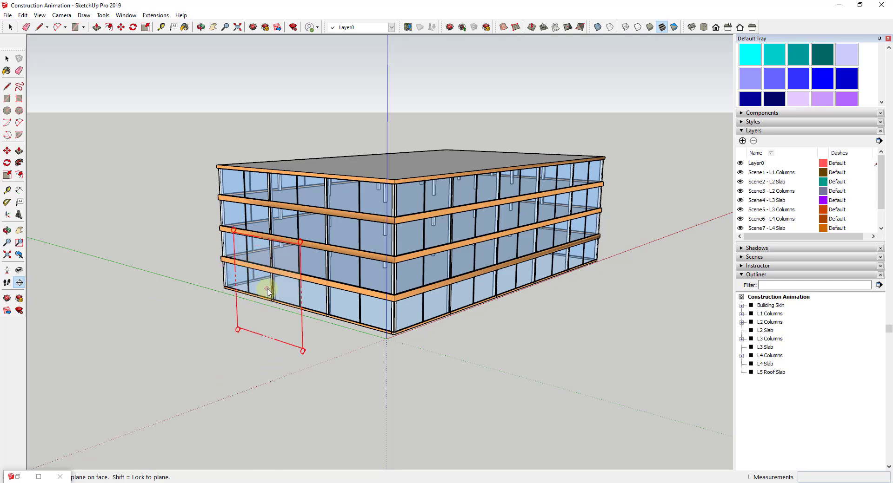
pyautogui.click(613, 208)
pyautogui.scroll(-2, 574, 199)
pyautogui.scroll(3, 651, 177)
pyautogui.click(662, 163)
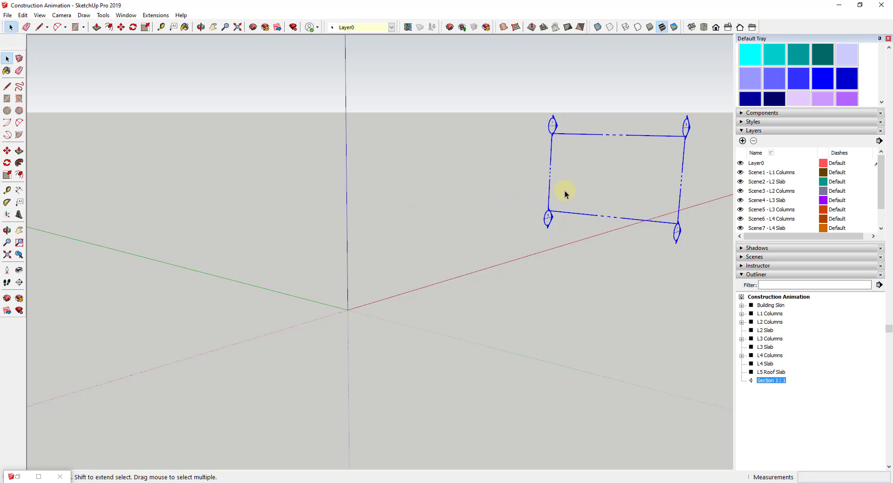
# Turn off the section plane's active cut and move the plane closer to the building's far end.
pyautogui.rightClick(642, 168)
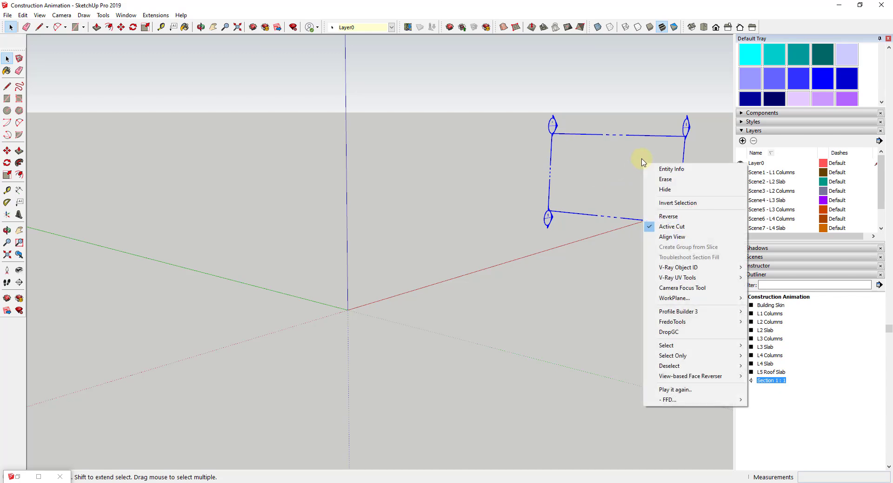
pyautogui.click(660, 212)
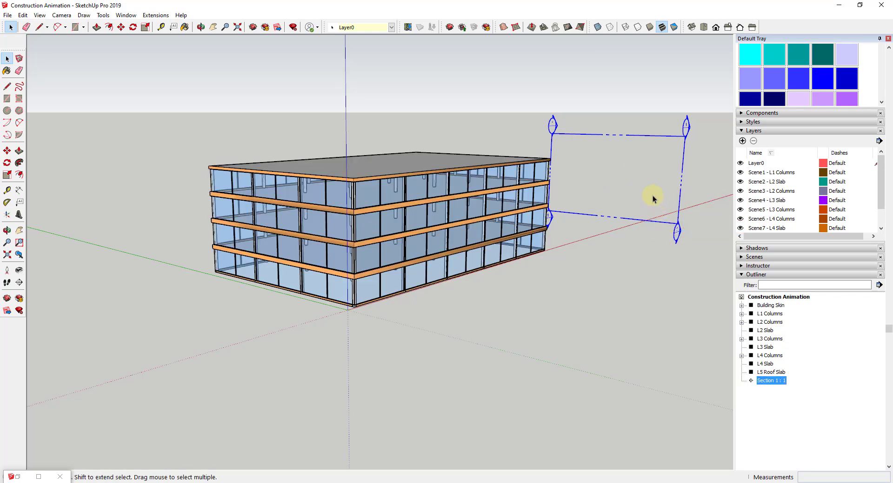
pyautogui.moveTo(630, 192)
pyautogui.mouseDown(button='middle')
pyautogui.moveTo(590, 194)
pyautogui.moveTo(642, 194)
pyautogui.mouseUp(button='middle')
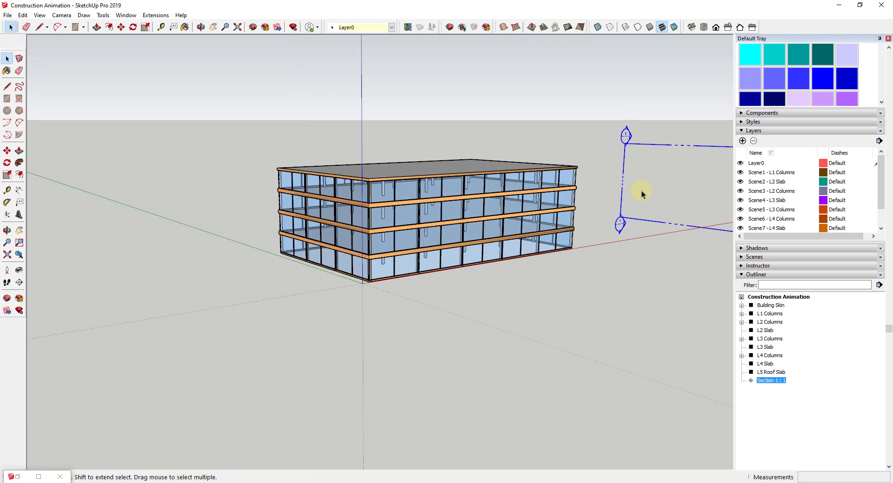
pyautogui.press('m')
pyautogui.moveTo(660, 198); pyautogui.dragTo(564, 205)
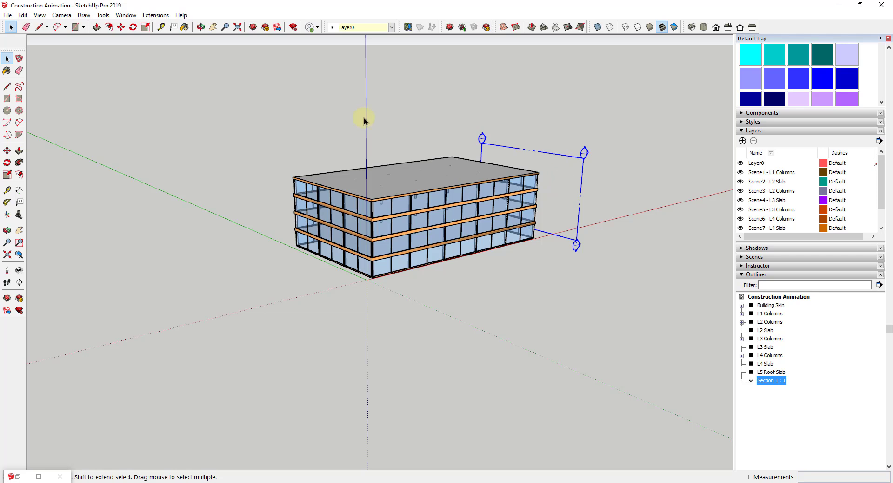
# Copy the section plane along the red axis to just outside the opposite, near end of the building.
pyautogui.press('m')
pyautogui.click(572, 193)
pyautogui.press('ctrl')
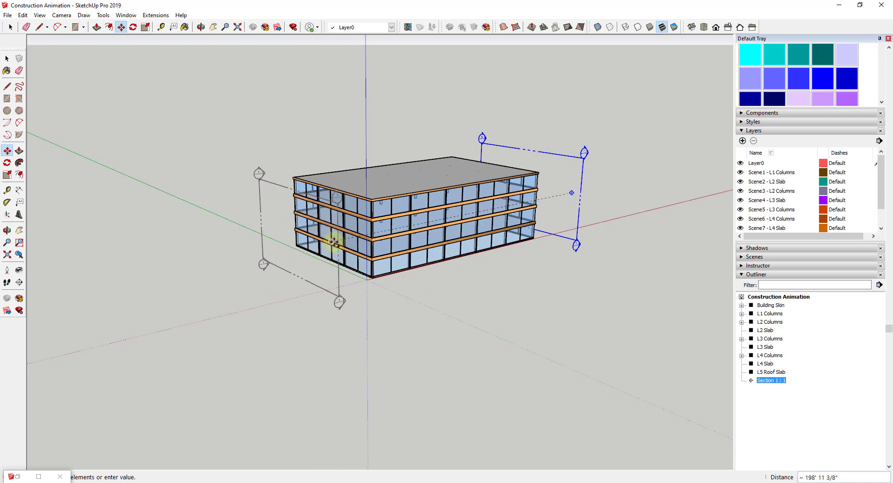
pyautogui.press('Right')
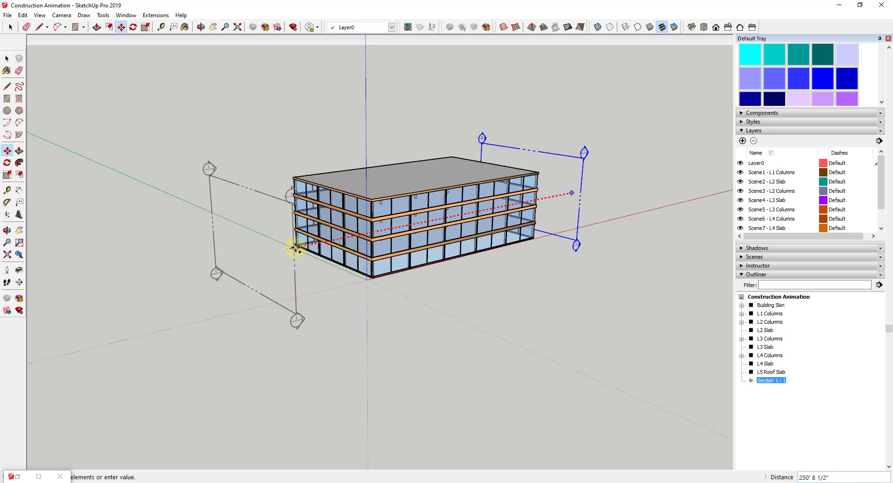
pyautogui.click(488, 283)
pyautogui.press('space')
pyautogui.moveTo(535, 233); pyautogui.dragTo(553, 166, button='middle')
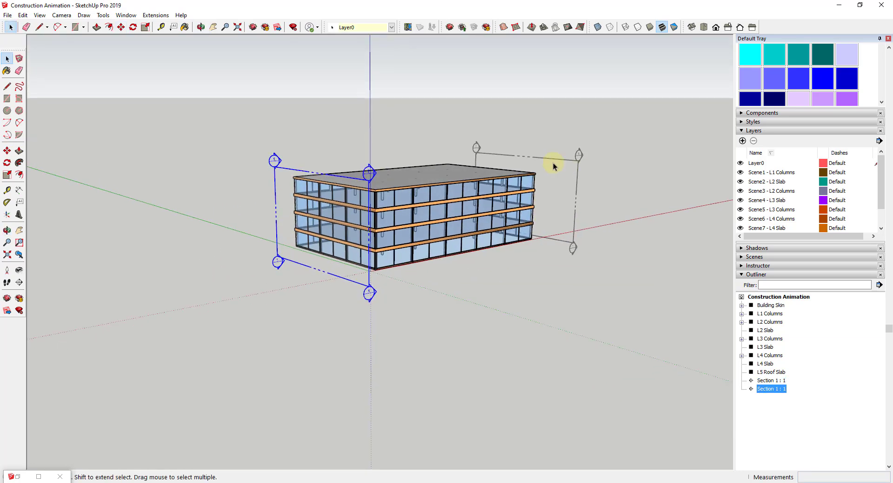
# Add a first animation scene, saving the style changes as a new style.
pyautogui.click(40, 16)
pyautogui.moveTo(71, 174)
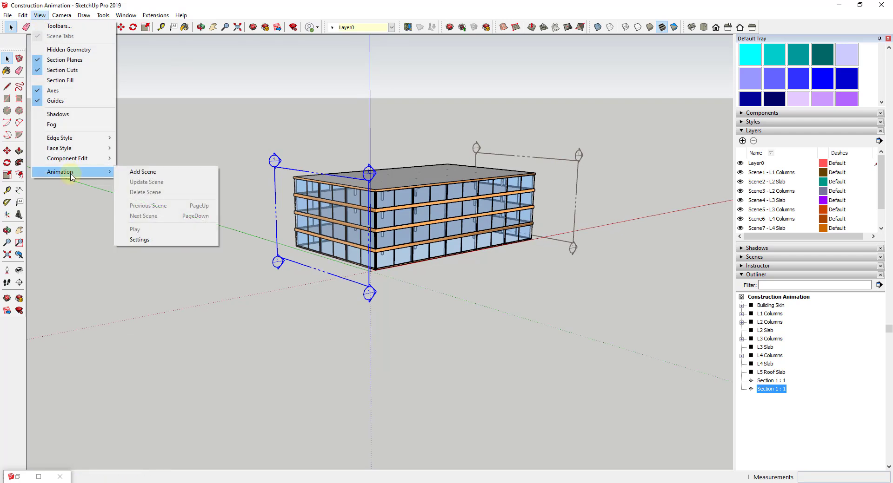
pyautogui.click(160, 172)
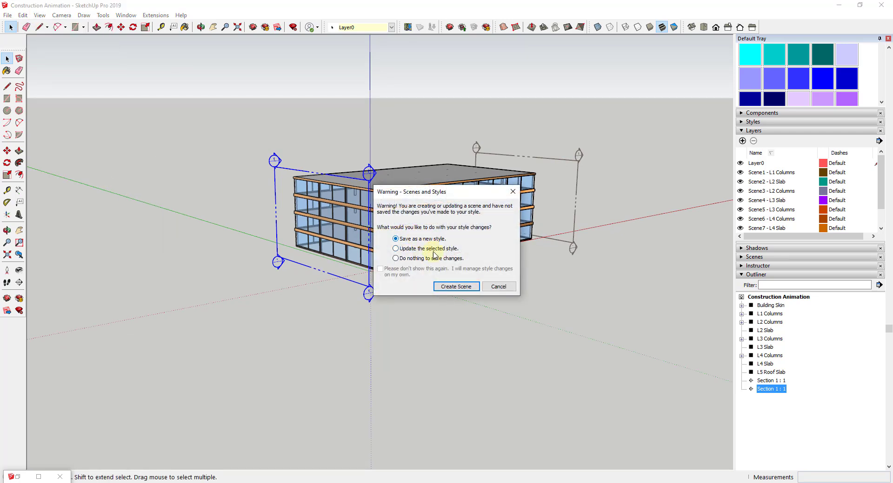
pyautogui.click(460, 287)
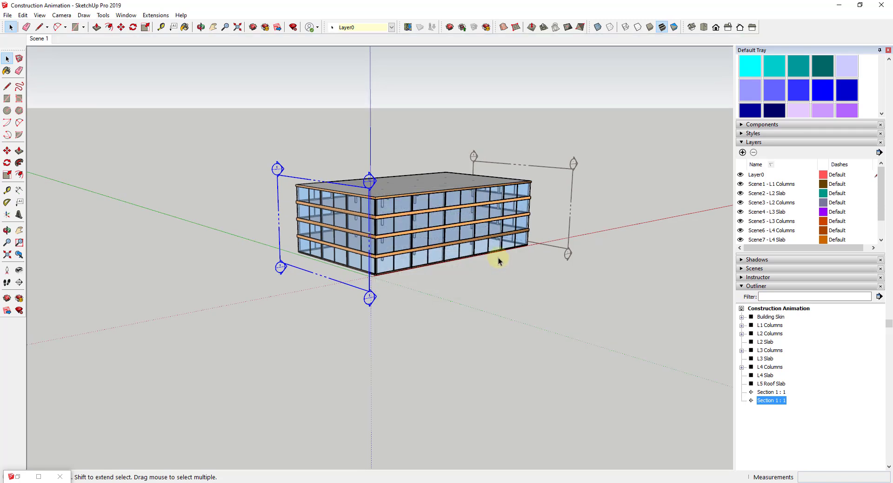
# Make the section plane at the building's far end the active cut and update Scene 1 with it.
pyautogui.click(552, 207)
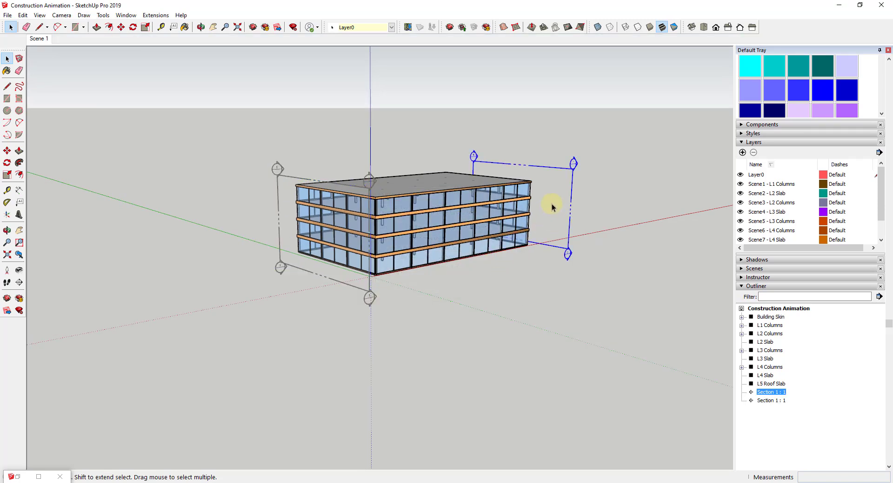
pyautogui.rightClick(552, 207)
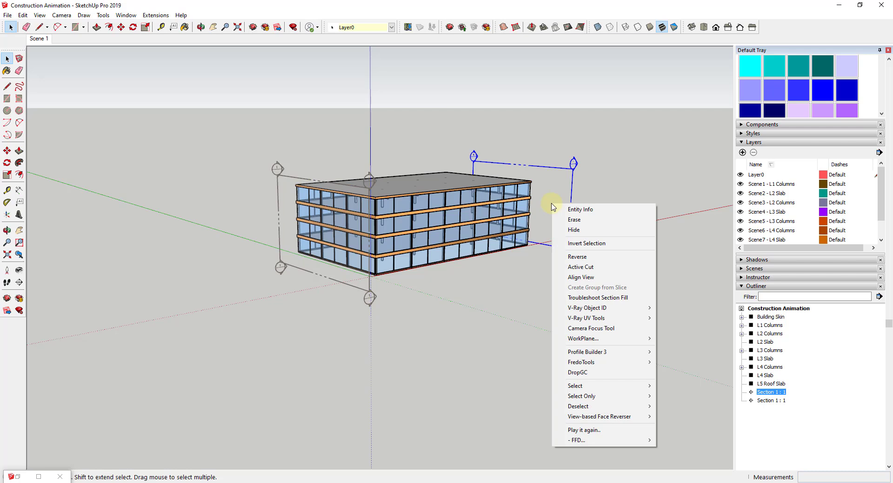
pyautogui.click(585, 272)
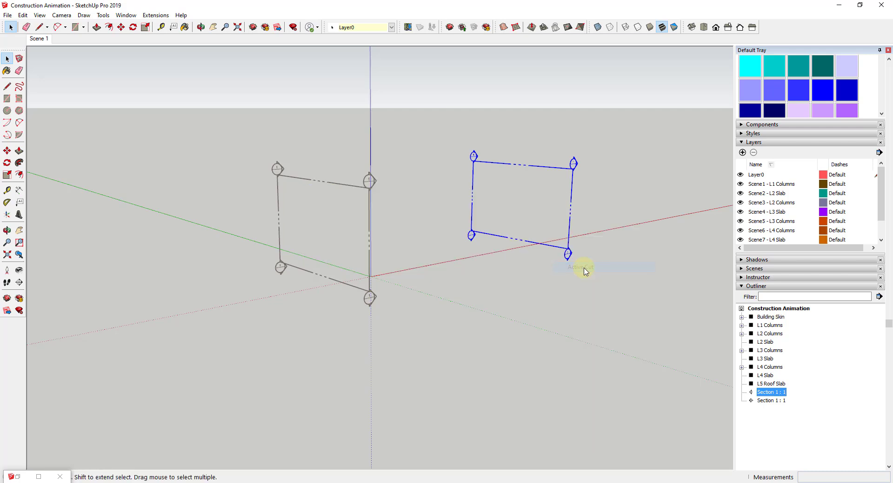
pyautogui.rightClick(37, 39)
pyautogui.click(72, 79)
pyautogui.moveTo(151, 195); pyautogui.dragTo(218, 210, button='middle')
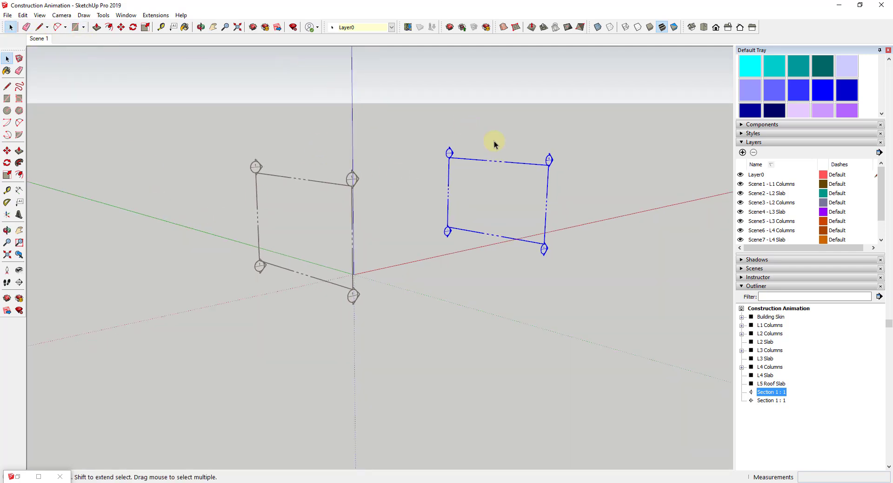
# Turn off the far section plane's cut to inspect the building up close, and recall Scene 1.
pyautogui.rightClick(515, 182)
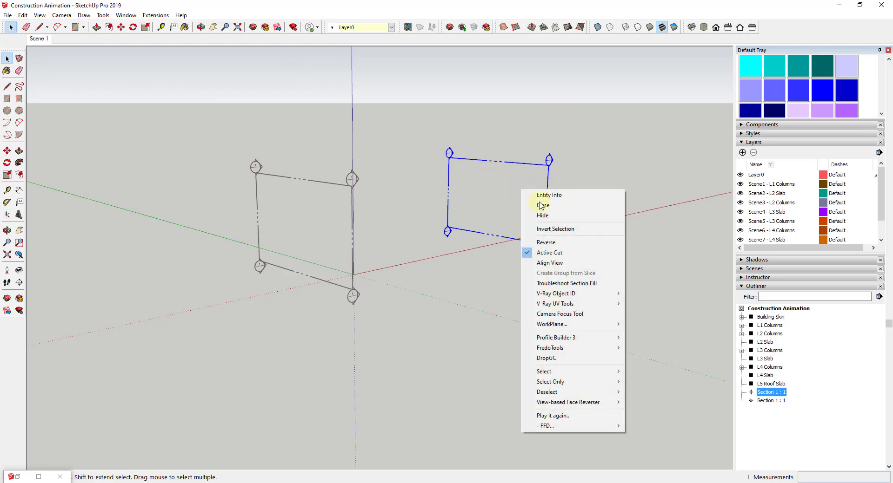
pyautogui.click(534, 253)
pyautogui.moveTo(454, 223); pyautogui.dragTo(514, 227, button='middle')
pyautogui.scroll(5, 325, 133)
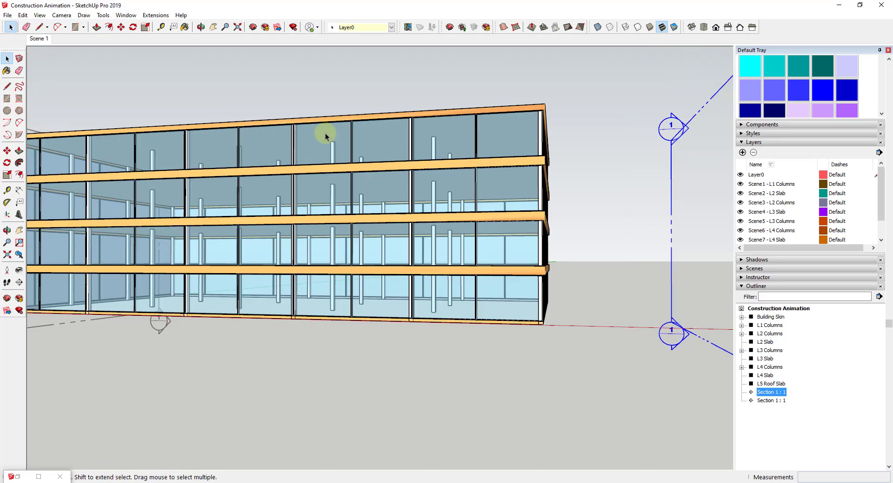
pyautogui.click(41, 40)
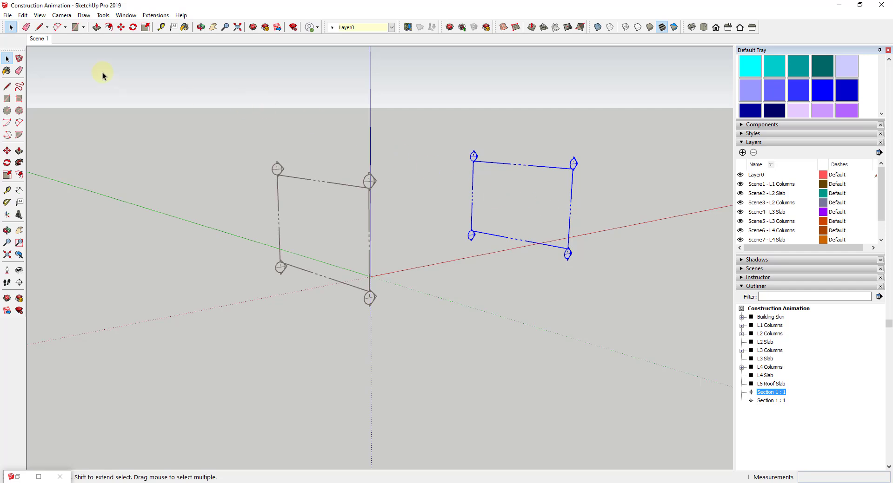
# Add a second scene and update it with the section plane at the building's near end as its active cut.
pyautogui.rightClick(41, 40)
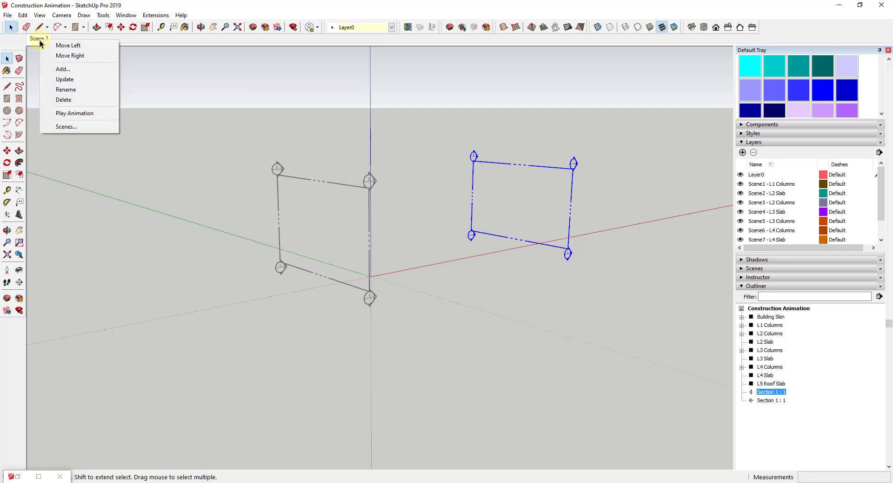
pyautogui.click(63, 69)
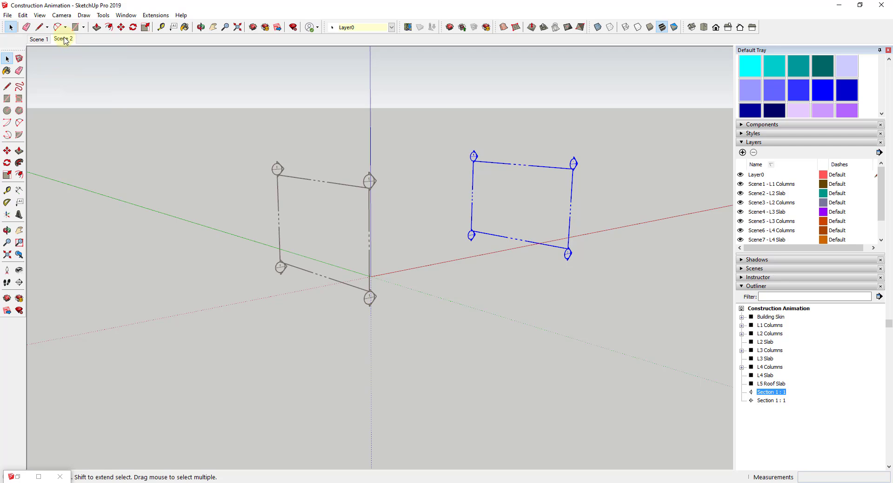
pyautogui.rightClick(337, 223)
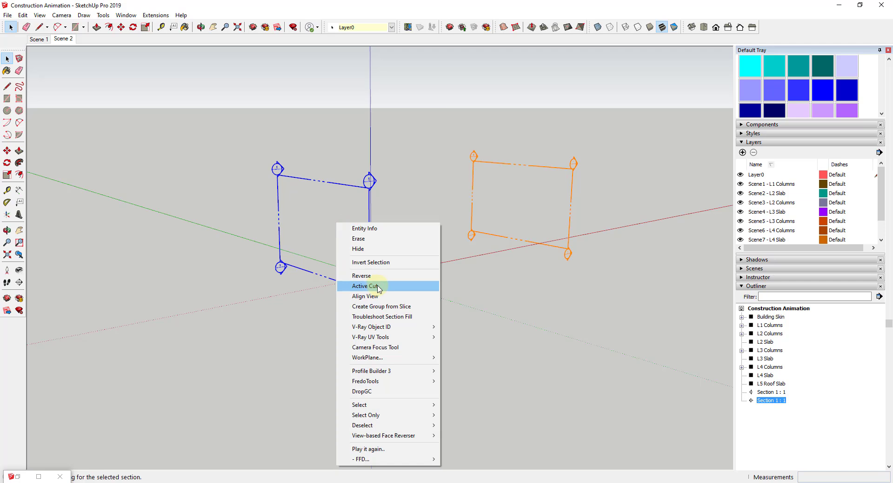
pyautogui.click(365, 286)
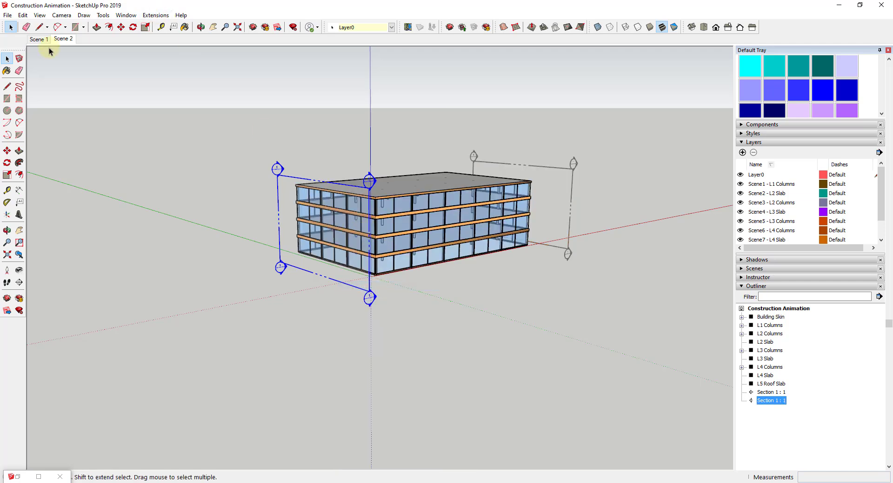
pyautogui.rightClick(64, 39)
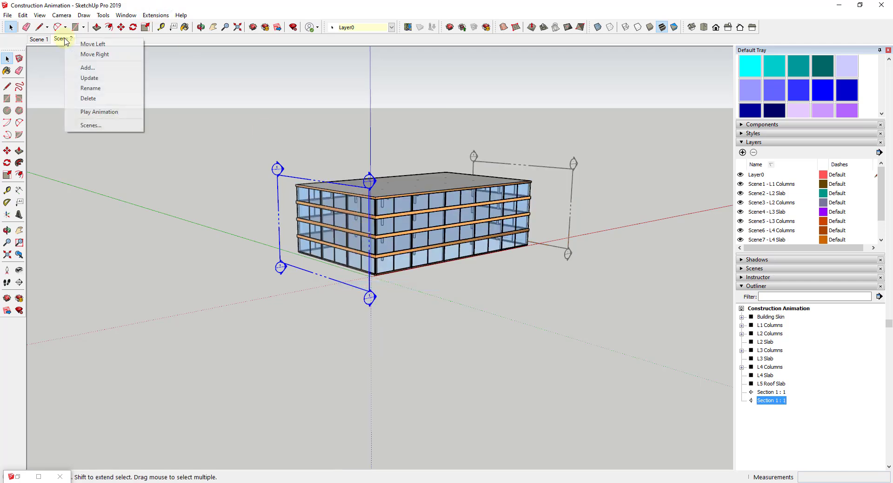
pyautogui.click(89, 79)
# Switch back and forth between Scene 1 and Scene 2 to check the animated section cut across the building.
pyautogui.moveTo(519, 193); pyautogui.dragTo(289, 191, button='middle')
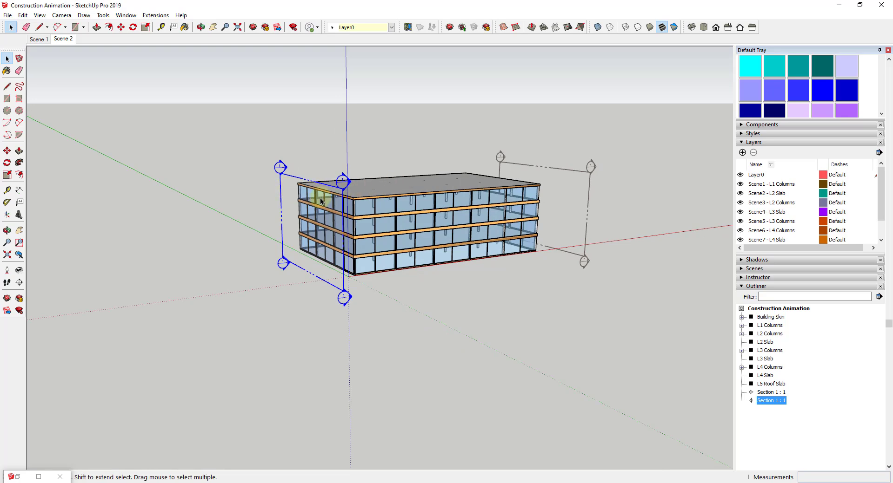
pyautogui.click(37, 39)
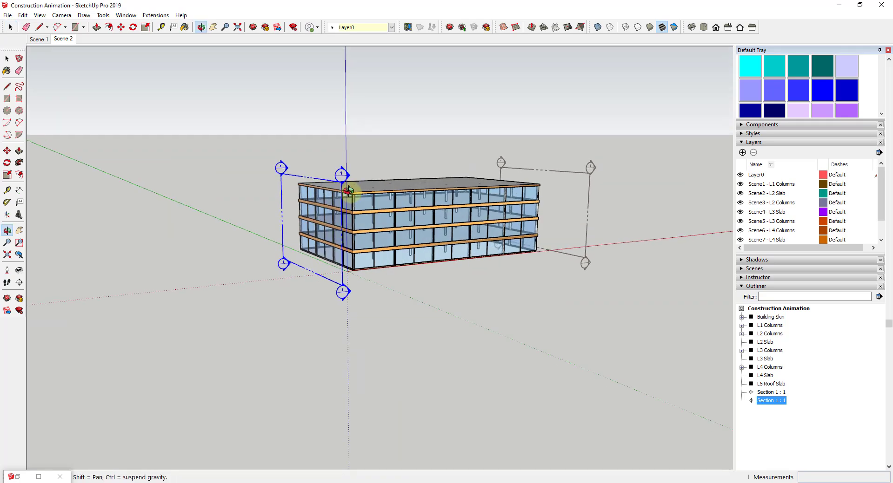
pyautogui.click(38, 40)
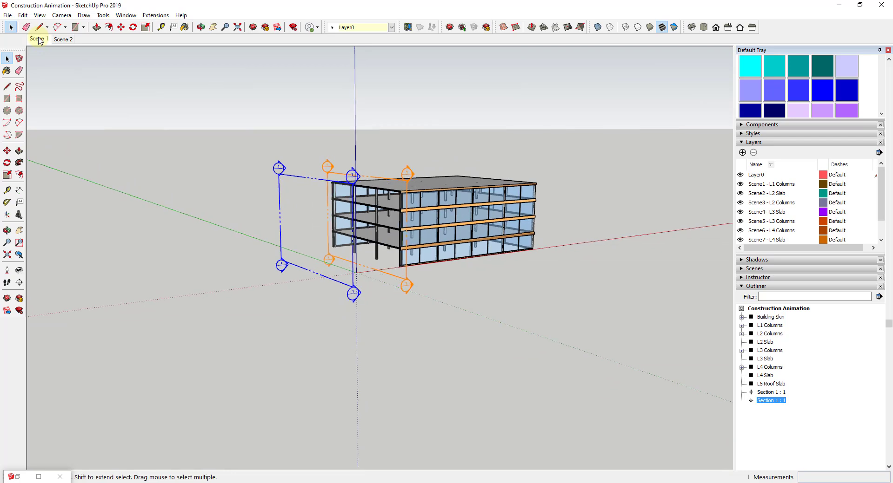
pyautogui.click(64, 39)
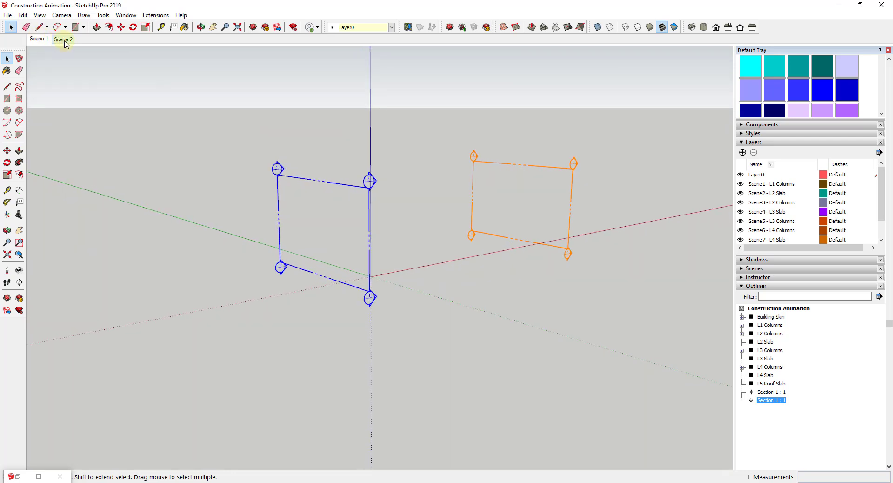
pyautogui.click(41, 40)
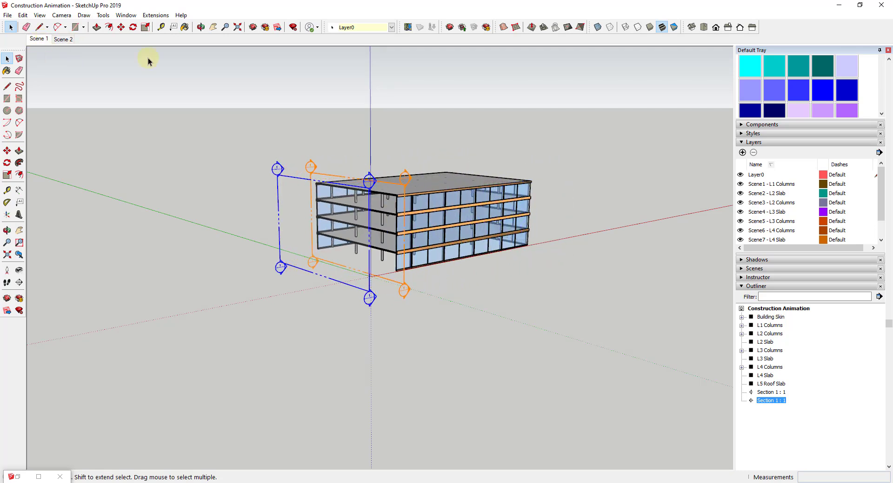
# Recall Scene 1 and Scene 2 in turn to review the far section plane's cut and the animated transition.
pyautogui.rightClick(536, 190)
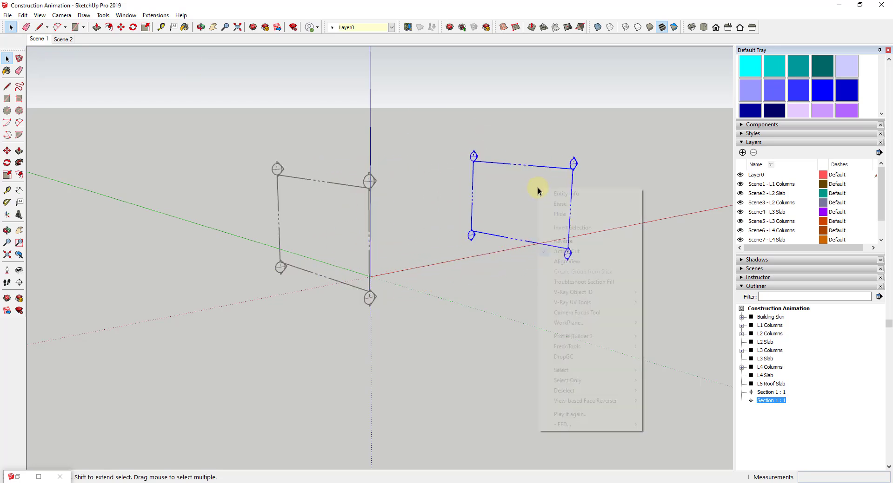
pyautogui.click(619, 164)
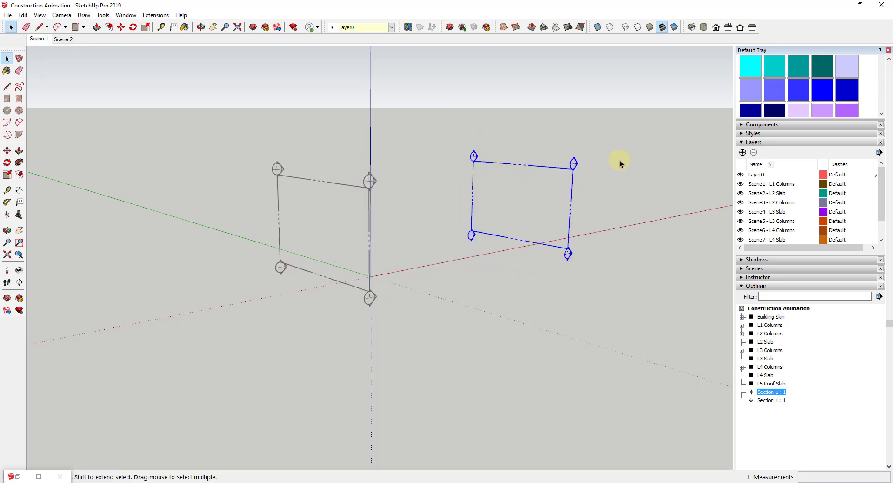
pyautogui.click(63, 39)
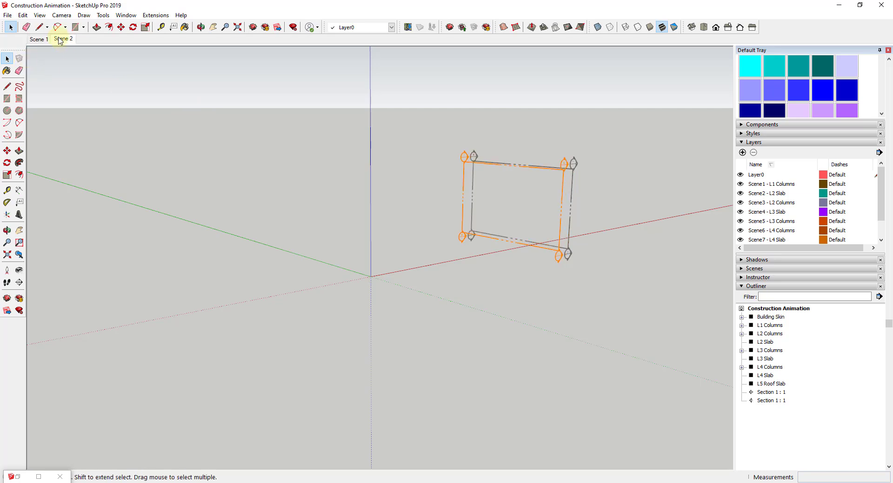
pyautogui.moveTo(346, 215); pyautogui.dragTo(280, 231)
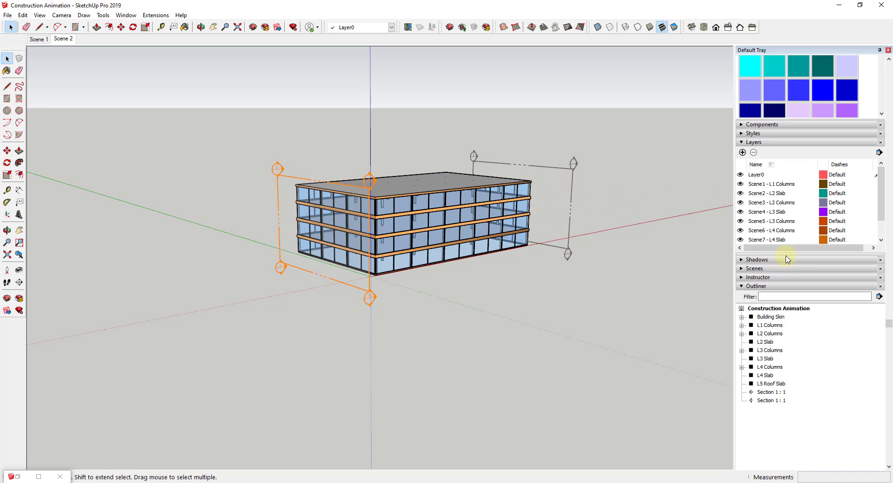
# Enlarge the layer list to show every layer, and highlight the L1 Columns group to view it up close.
pyautogui.moveTo(783, 263); pyautogui.dragTo(783, 281)
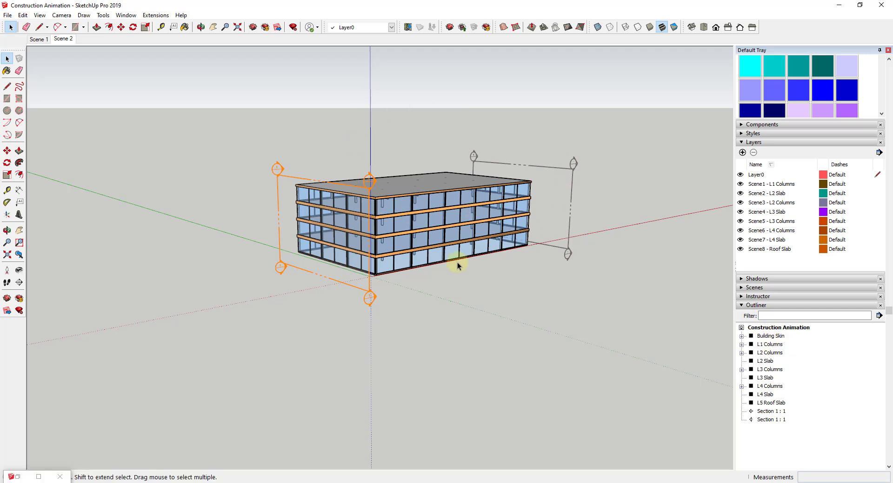
pyautogui.click(779, 347)
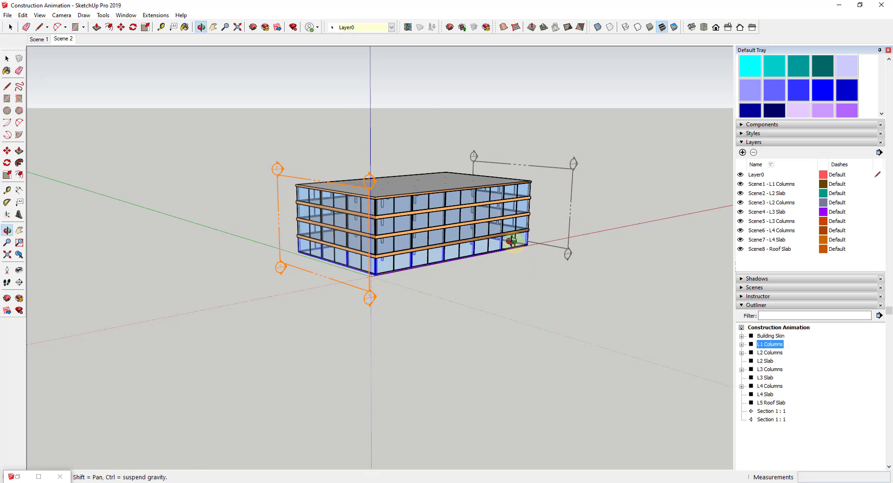
pyautogui.moveTo(511, 239); pyautogui.dragTo(445, 183, button='middle')
pyautogui.scroll(6, 442, 216)
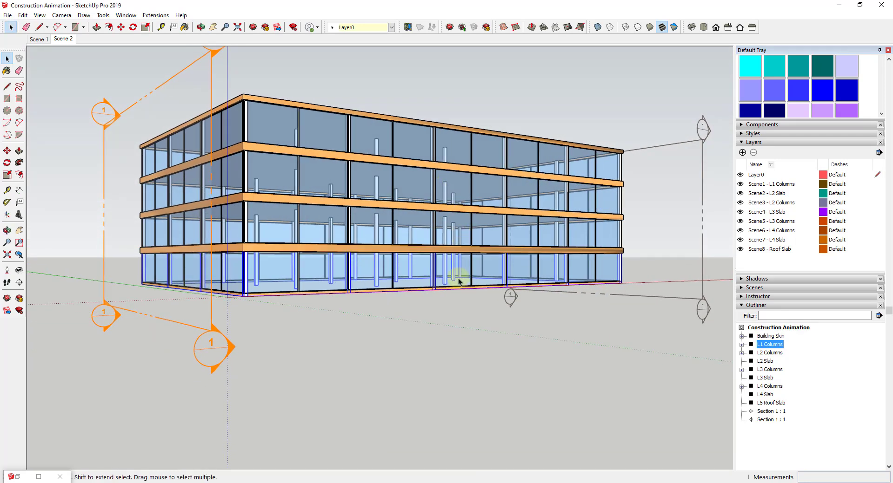
# Hide the Building Skin group to expose the columns and slabs.
pyautogui.click(765, 338)
pyautogui.rightClick(765, 338)
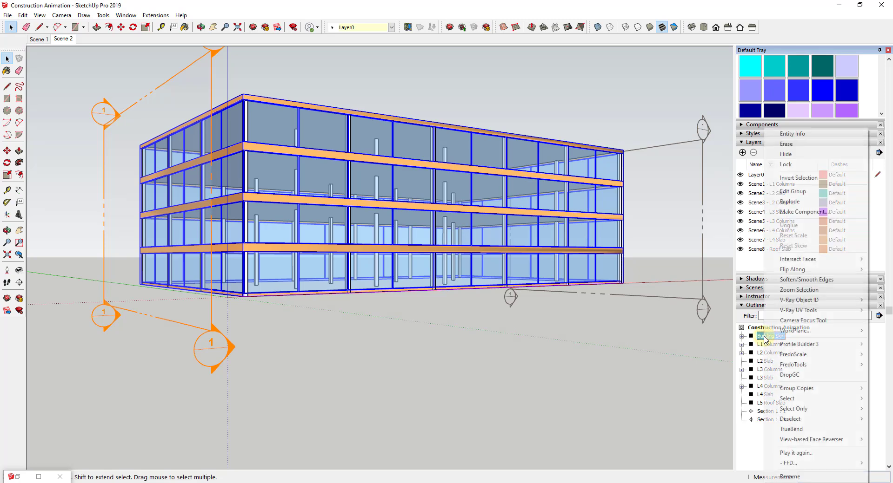
pyautogui.click(790, 154)
# Examine the structure's separate groups by selecting the L1 columns, L2 slab and L3 slab.
pyautogui.moveTo(480, 237); pyautogui.dragTo(371, 269, button='middle')
pyautogui.click(342, 300)
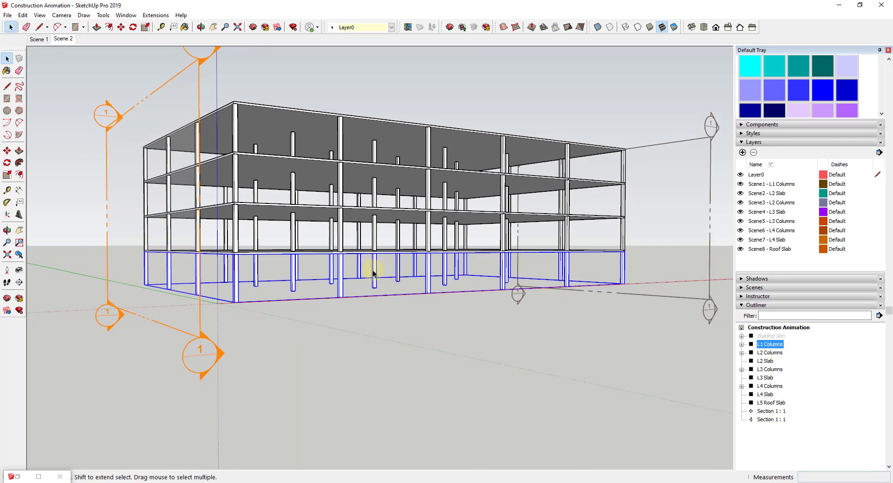
pyautogui.click(409, 253)
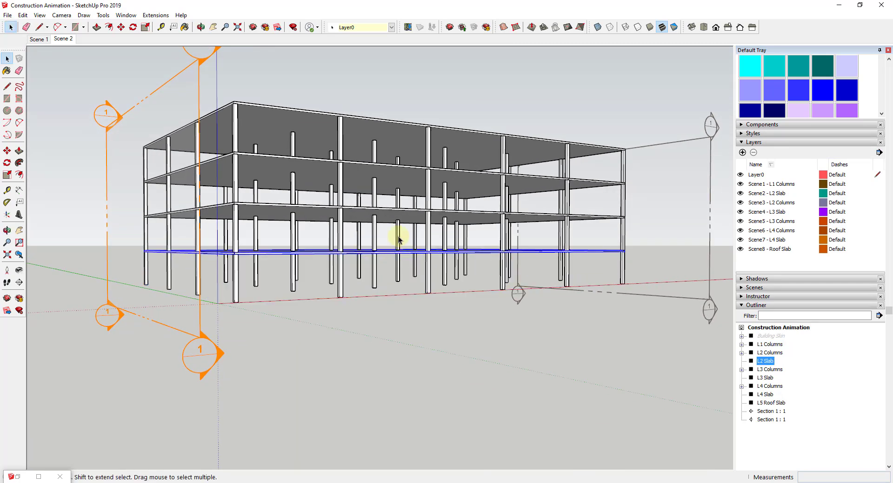
pyautogui.click(398, 221)
pyautogui.click(393, 211)
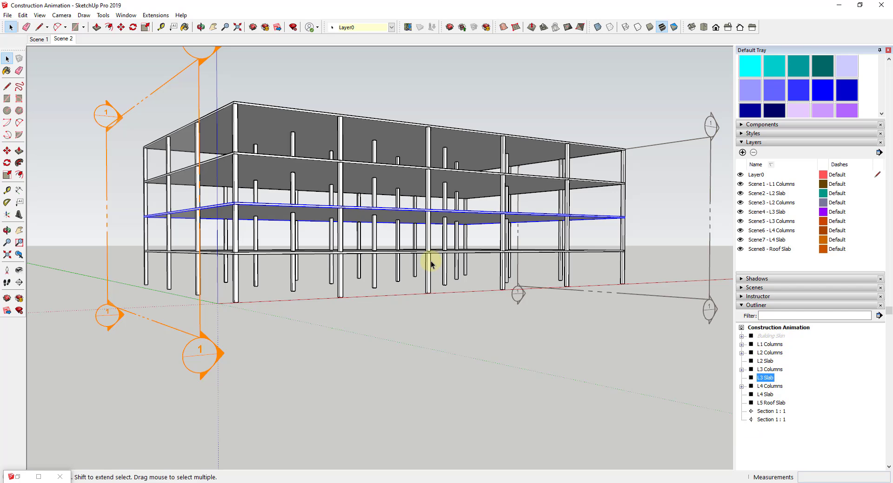
pyautogui.moveTo(430, 259); pyautogui.dragTo(450, 300, button='middle')
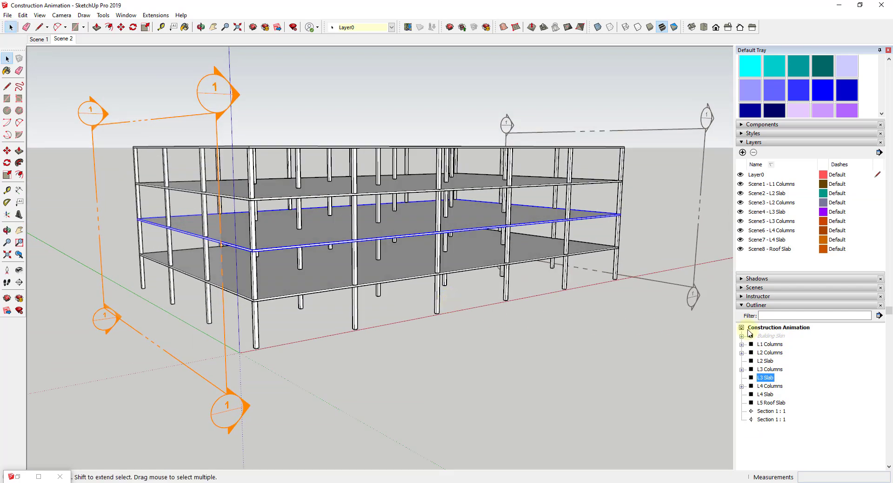
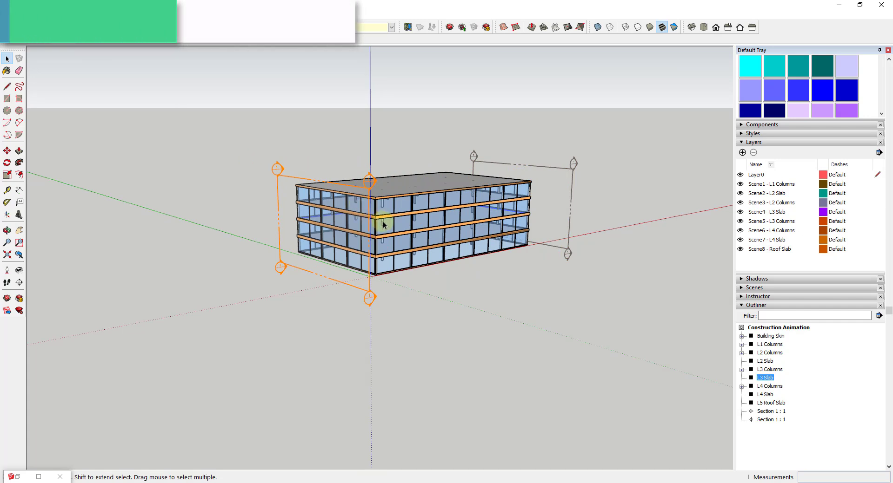
# Add a layer named Scene9 - Building Skin and assign the Building Skin group to it.
pyautogui.click(385, 221)
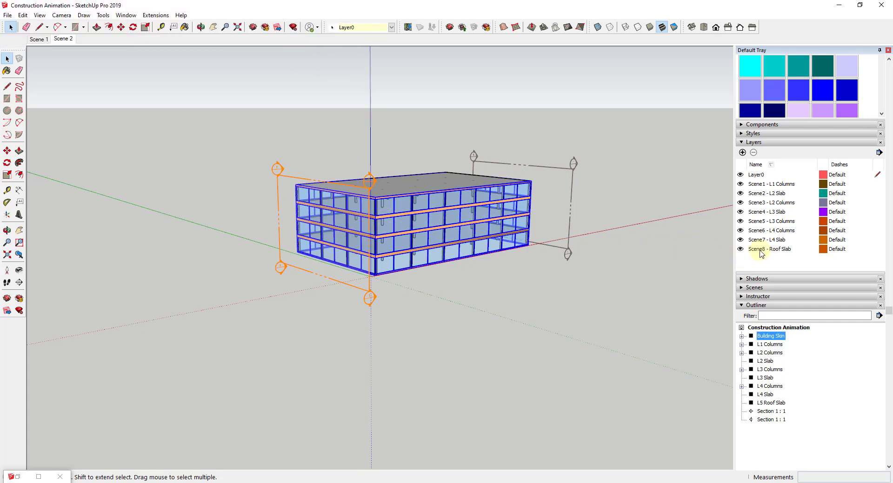
pyautogui.click(742, 152)
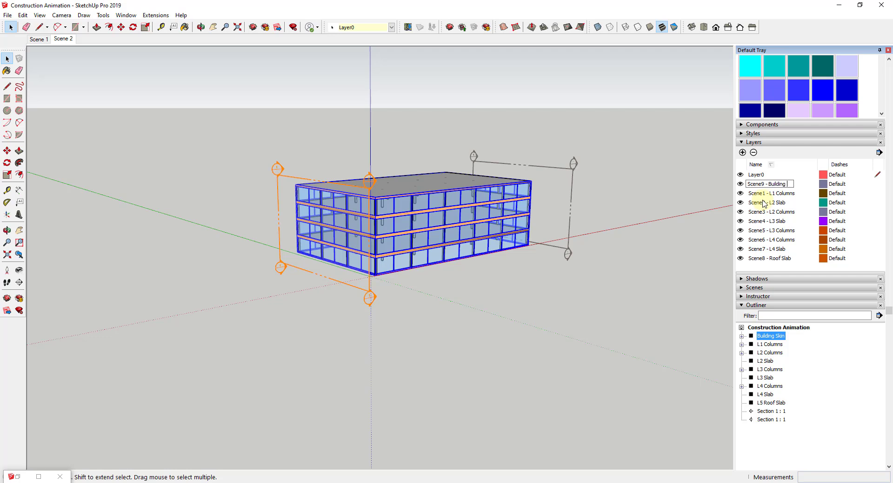
pyautogui.press('Return')
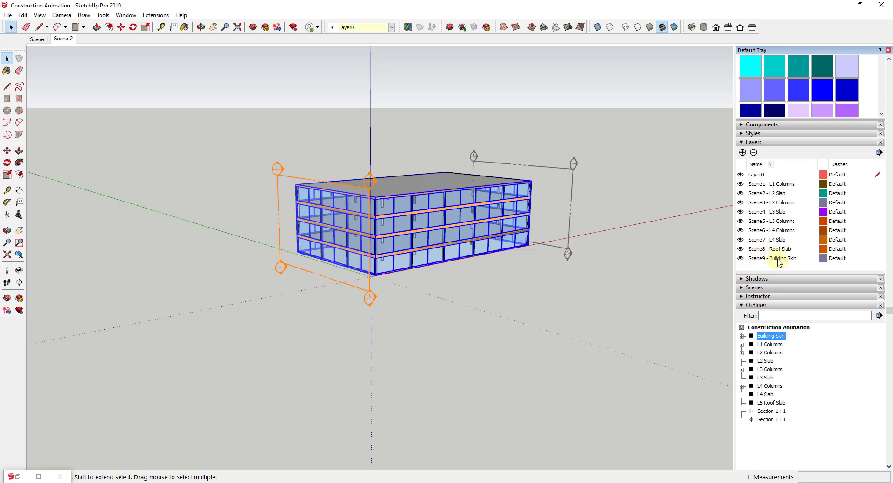
pyautogui.click(376, 29)
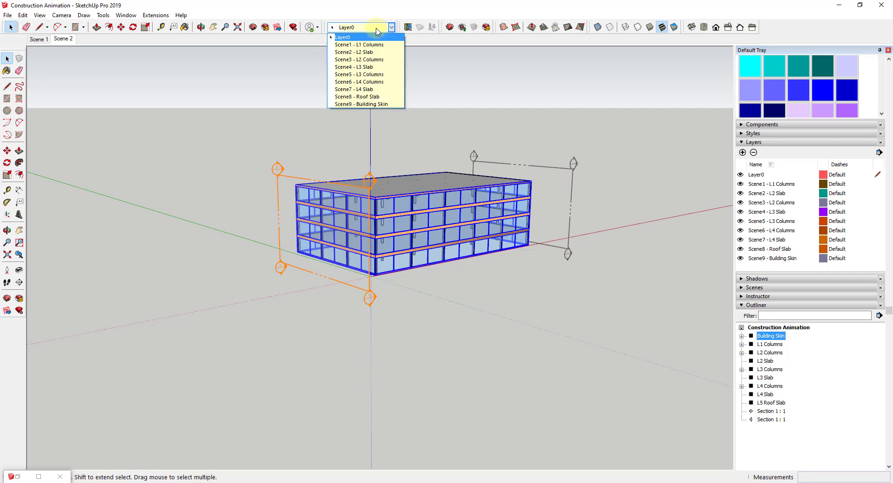
pyautogui.click(366, 105)
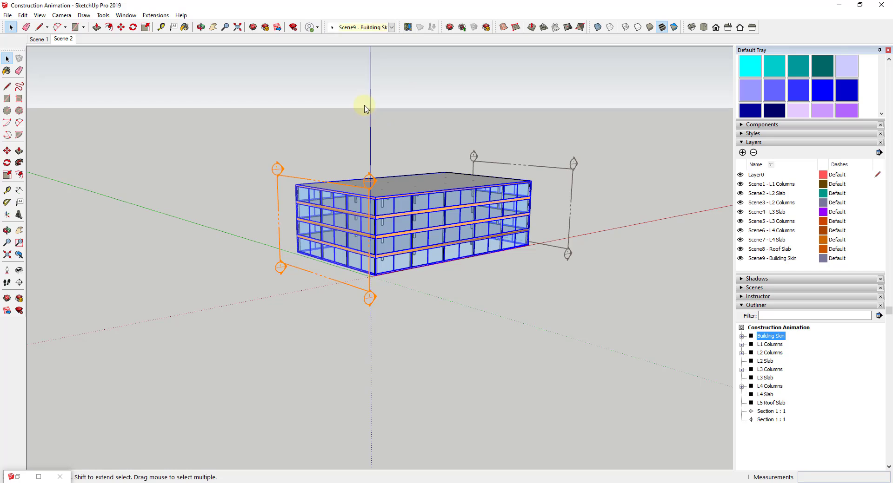
# Turn off the Scene9 - Building Skin layer and update Scene 2 with that visibility.
pyautogui.click(740, 259)
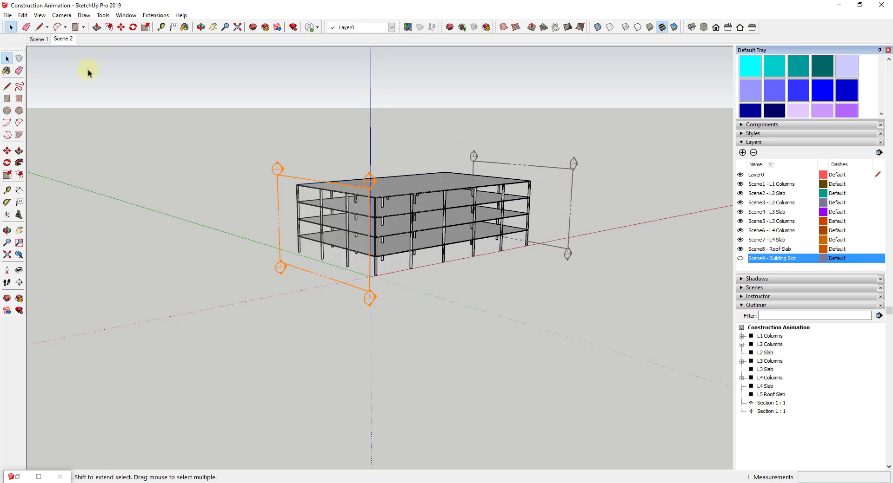
pyautogui.rightClick(62, 39)
pyautogui.click(70, 76)
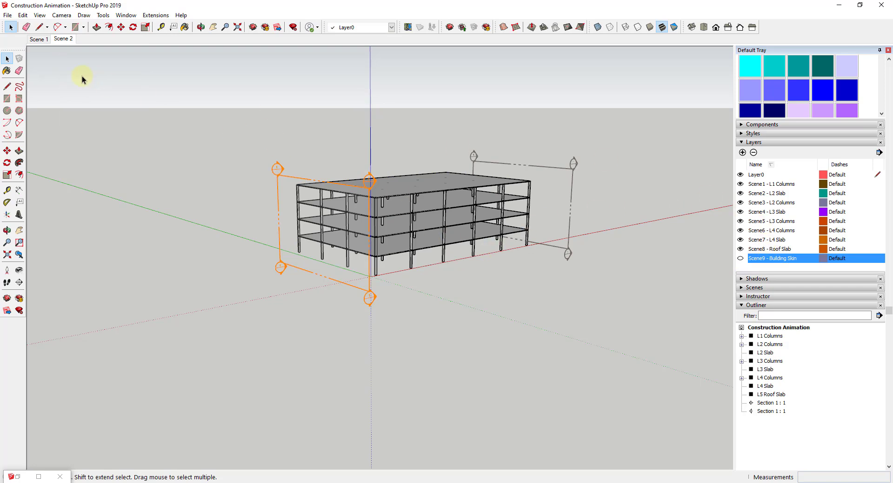
# Recall Scene 1, turn off the Scene9 - Building Skin layer there, and update Scene 1.
pyautogui.click(38, 39)
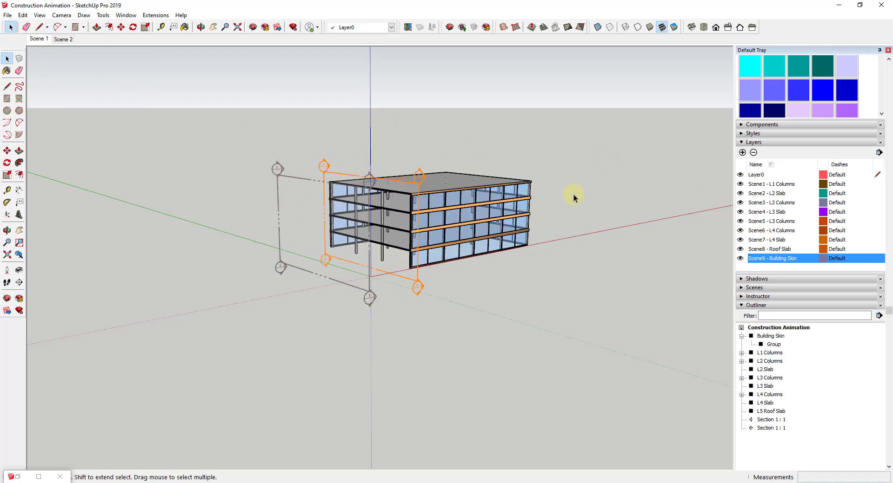
pyautogui.click(740, 258)
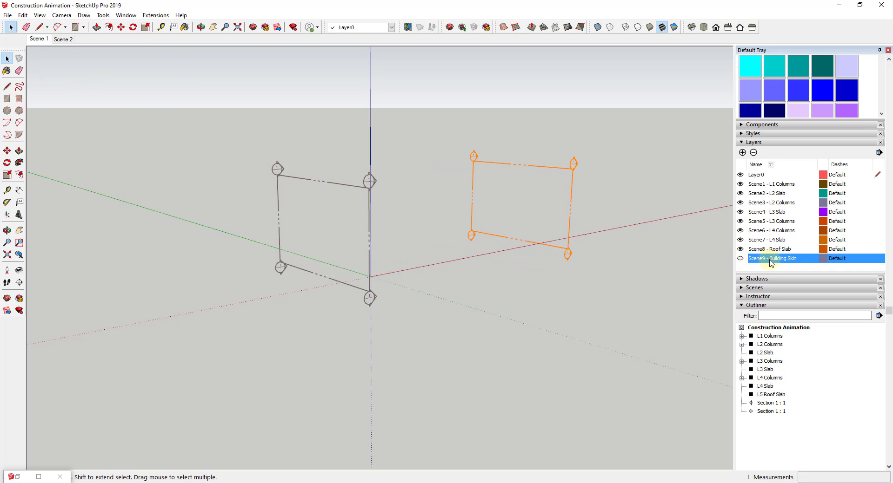
pyautogui.rightClick(39, 39)
pyautogui.click(72, 80)
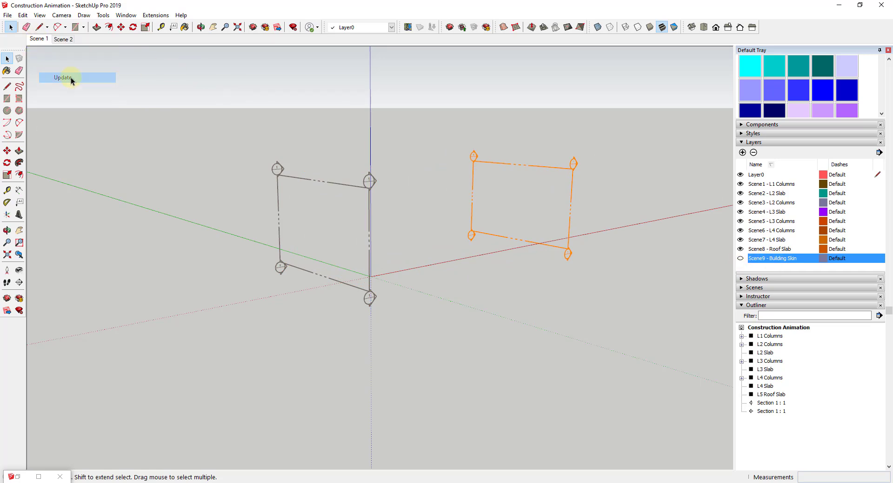
# Switch between Scene 2 and Scene 1 to check the section cut animation with the building skin hidden.
pyautogui.click(58, 40)
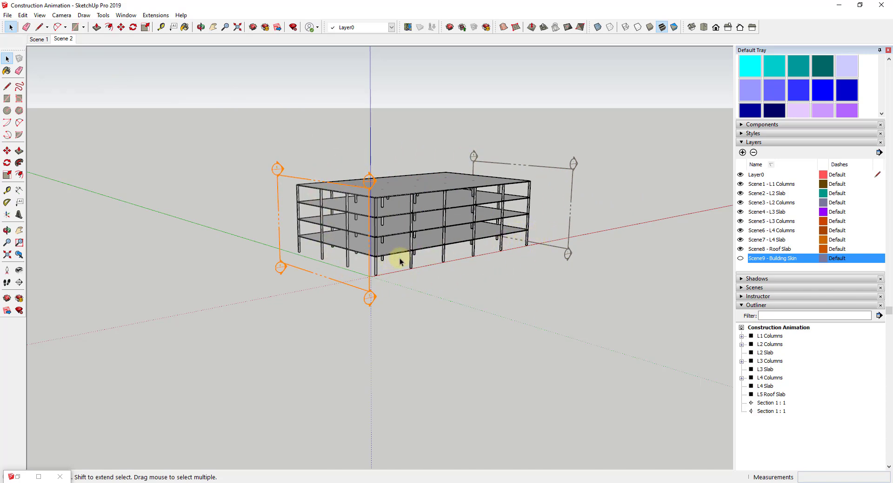
pyautogui.click(37, 39)
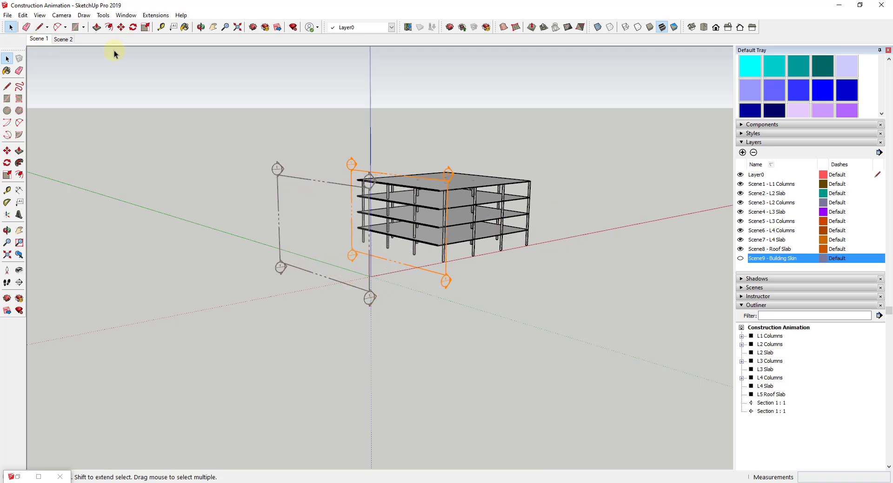
pyautogui.click(65, 40)
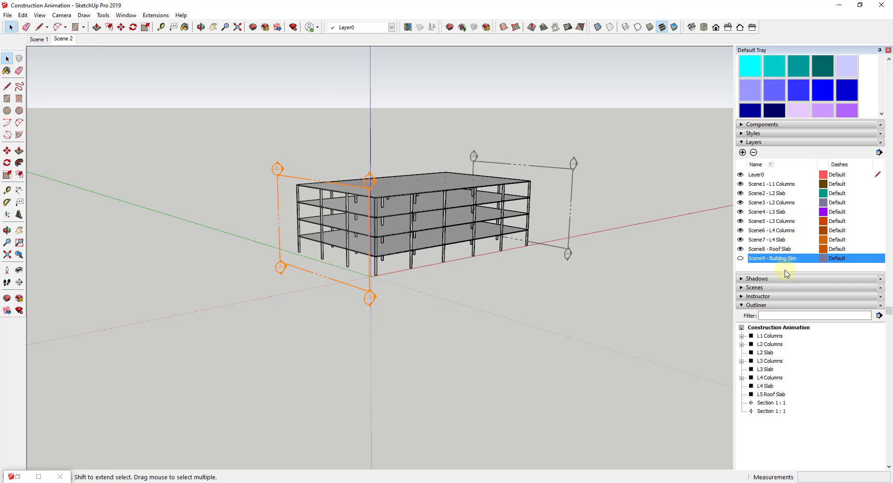
# Assign the L5 Roof Slab group to the Scene8 - Roof Slab layer and the L4 Slab group to Scene7 - L4 Slab.
pyautogui.click(773, 396)
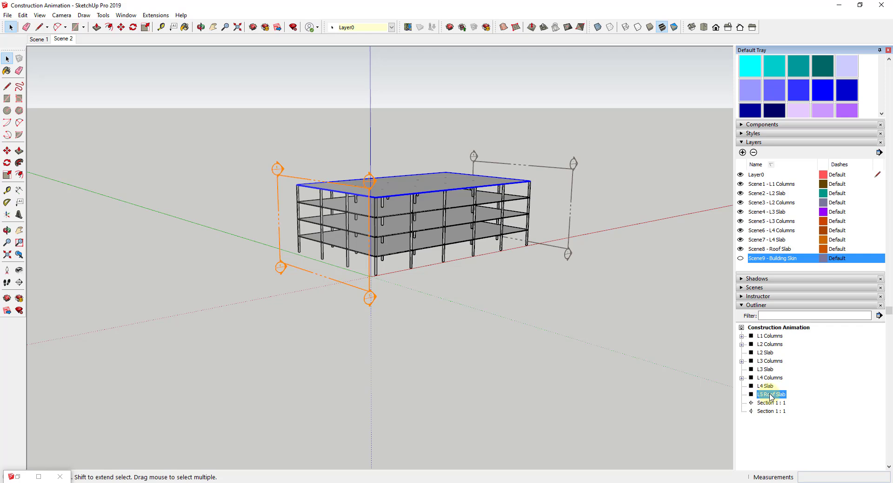
pyautogui.click(347, 27)
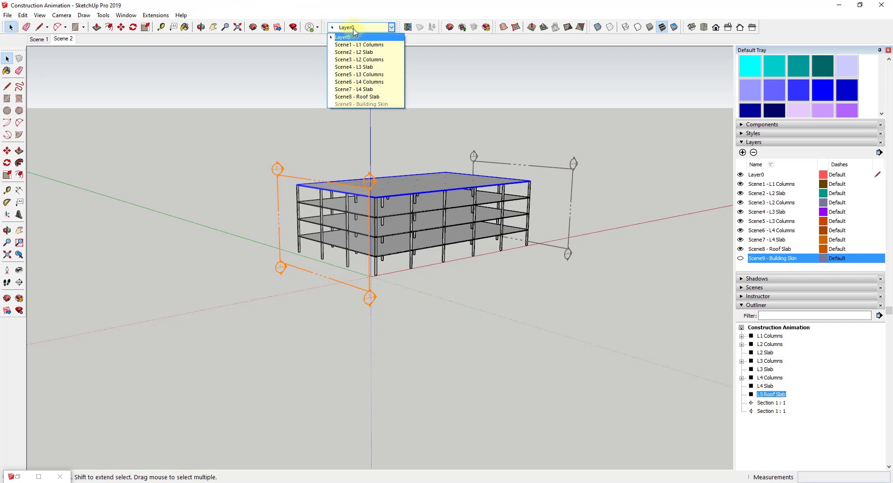
pyautogui.click(367, 96)
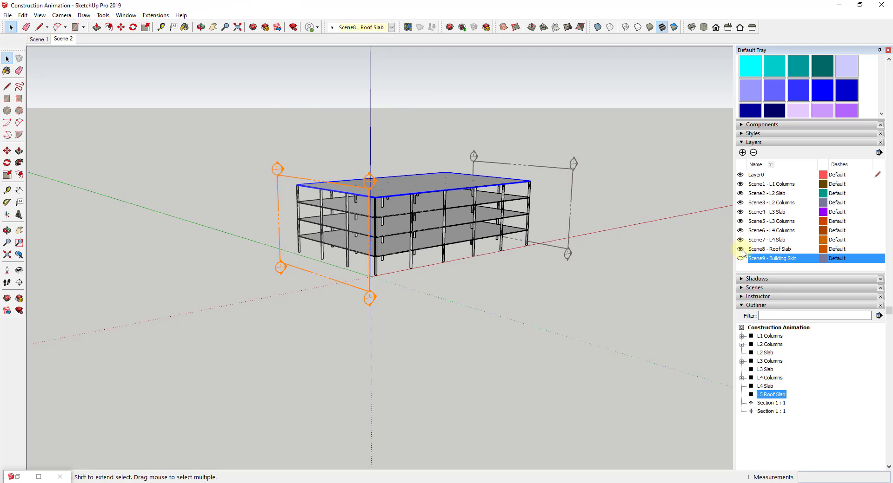
pyautogui.click(784, 386)
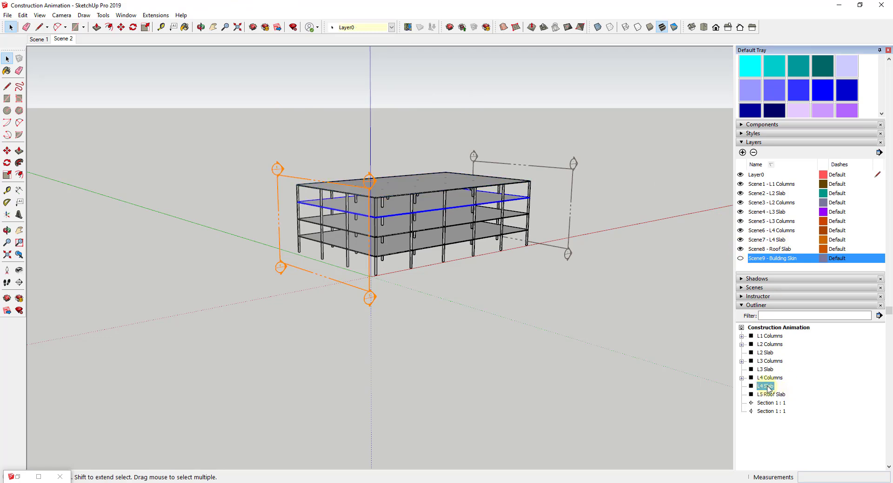
pyautogui.click(349, 26)
pyautogui.click(357, 90)
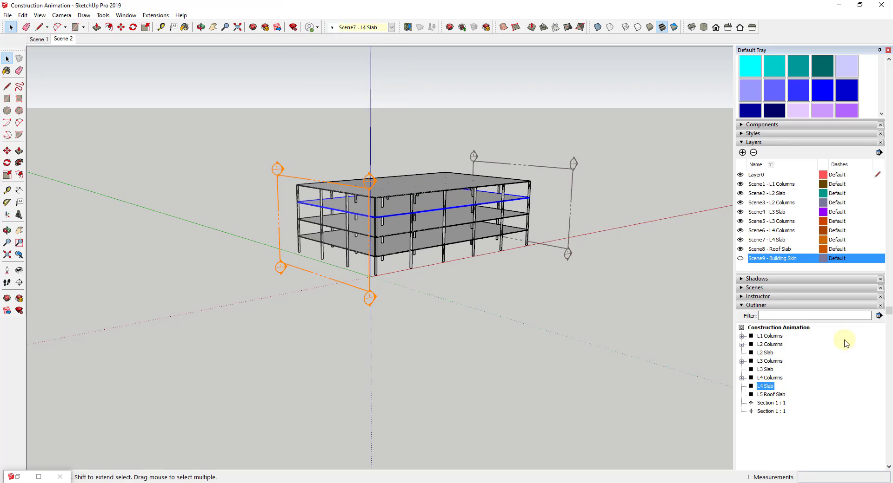
# Assign the remaining column and slab groups, from L4 Columns down to L1 Columns, to their matching Scene6 through Scene1 layers.
pyautogui.click(769, 378)
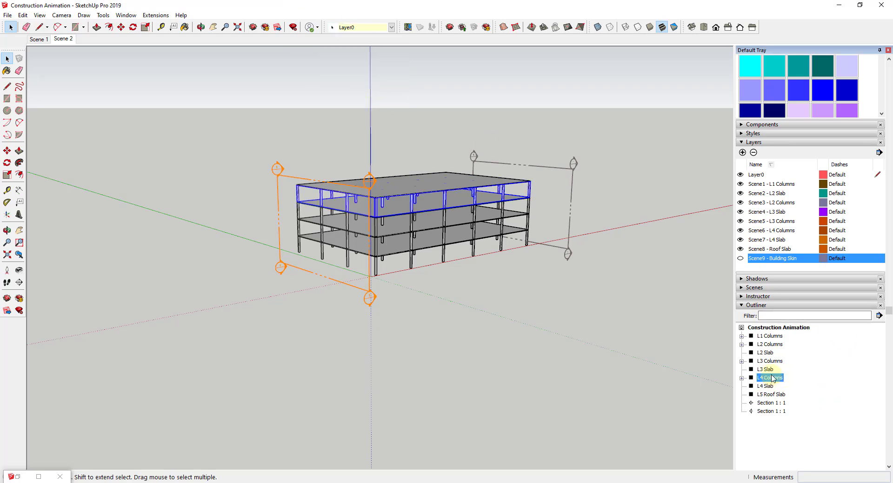
pyautogui.click(350, 27)
pyautogui.press('Up')
pyautogui.press('Up')
pyautogui.press('Up')
pyautogui.press('Up')
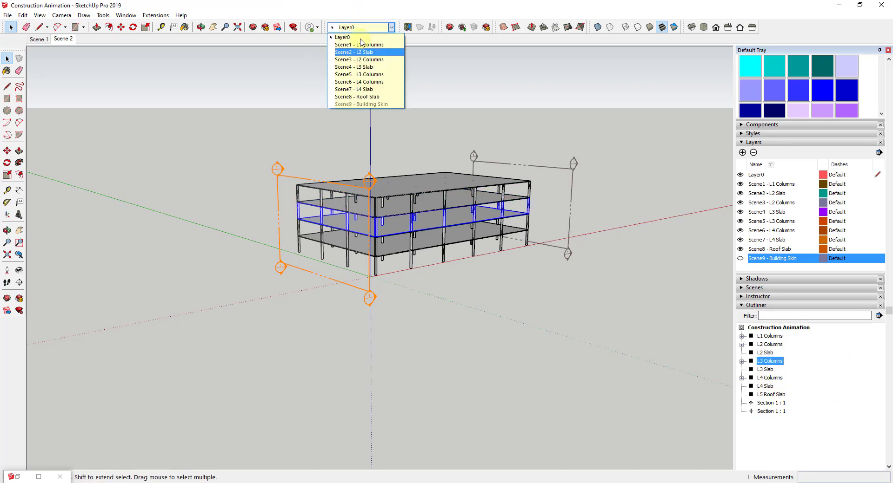
pyautogui.press('Up')
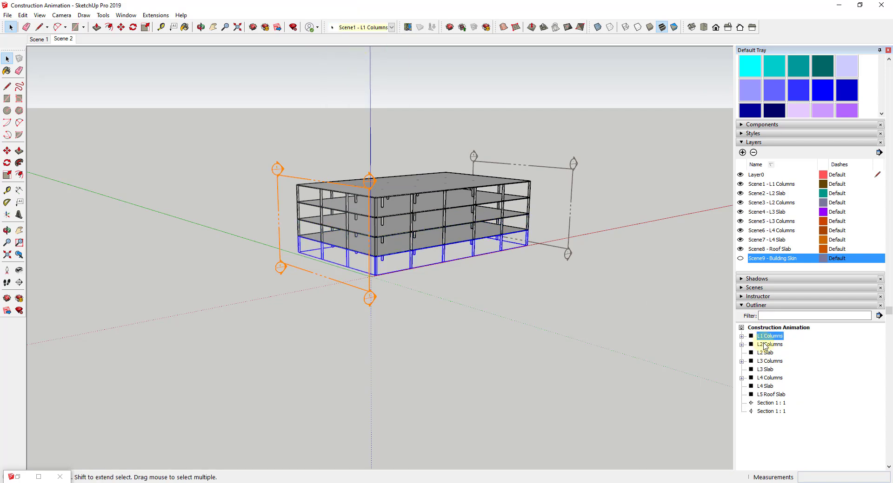
pyautogui.scroll(5, 842, 386)
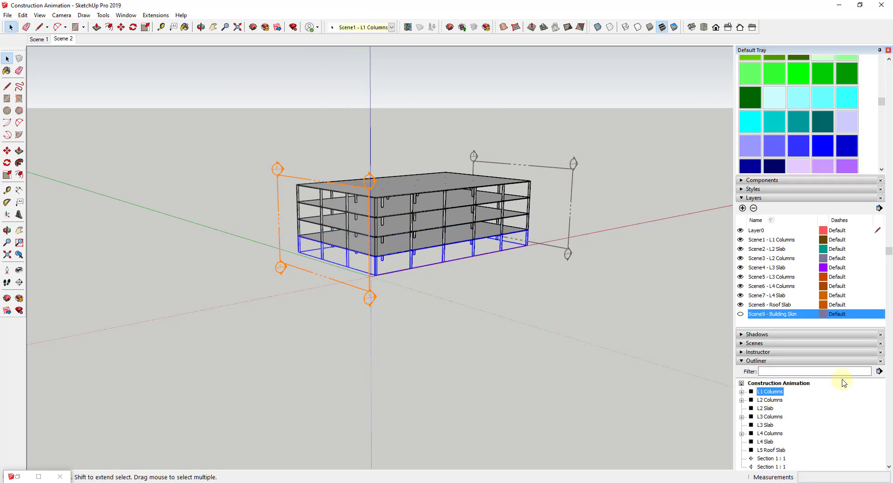
# Check the layer assignments of the L2 Columns, L2 Slab and L1 Columns groups in their entity properties.
pyautogui.click(742, 88)
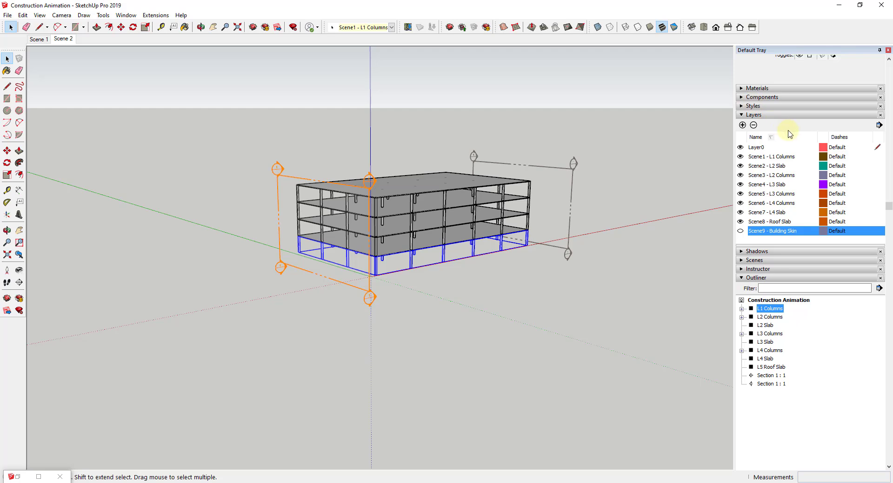
pyautogui.scroll(2, 787, 132)
pyautogui.click(764, 379)
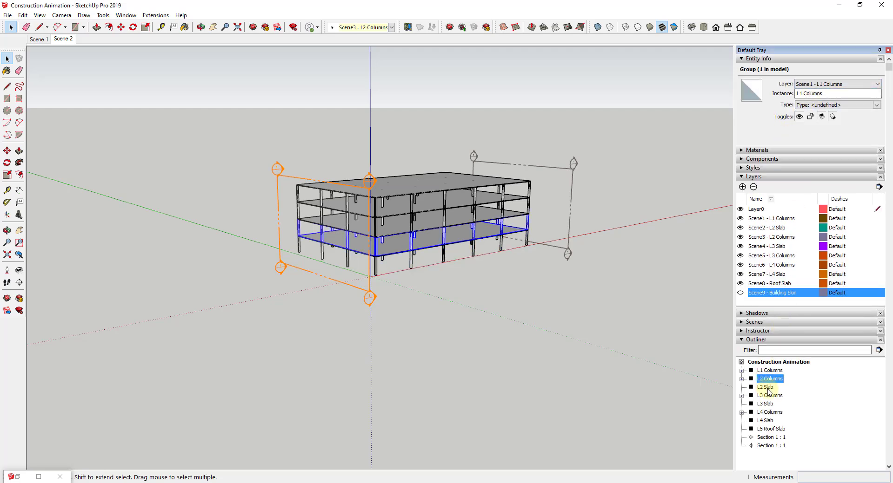
pyautogui.click(765, 388)
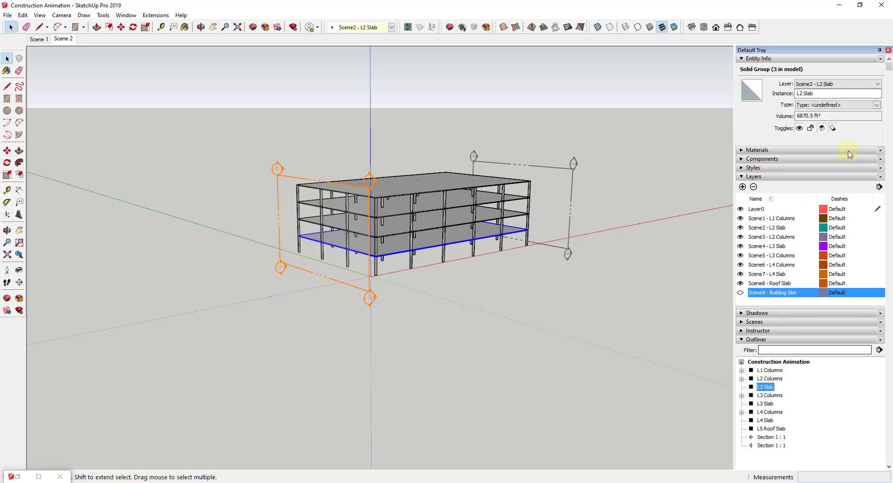
pyautogui.click(769, 371)
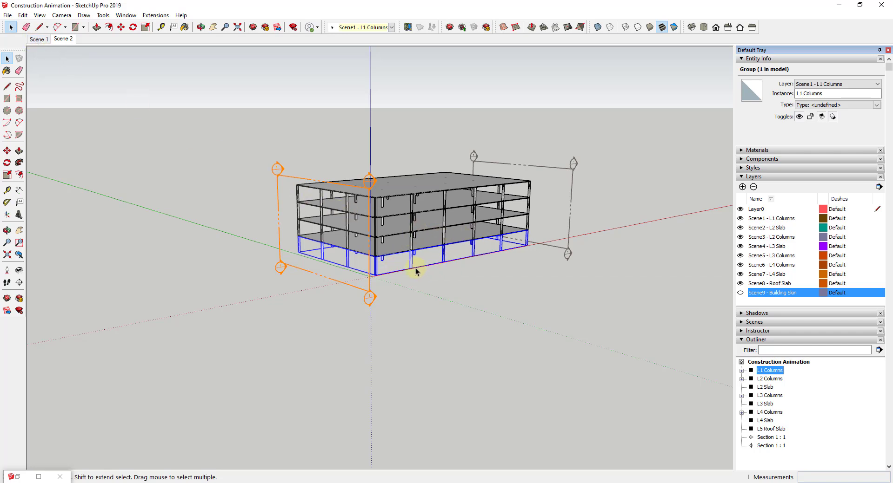
# Delete both existing vertical section planes beside the building.
pyautogui.click(559, 188)
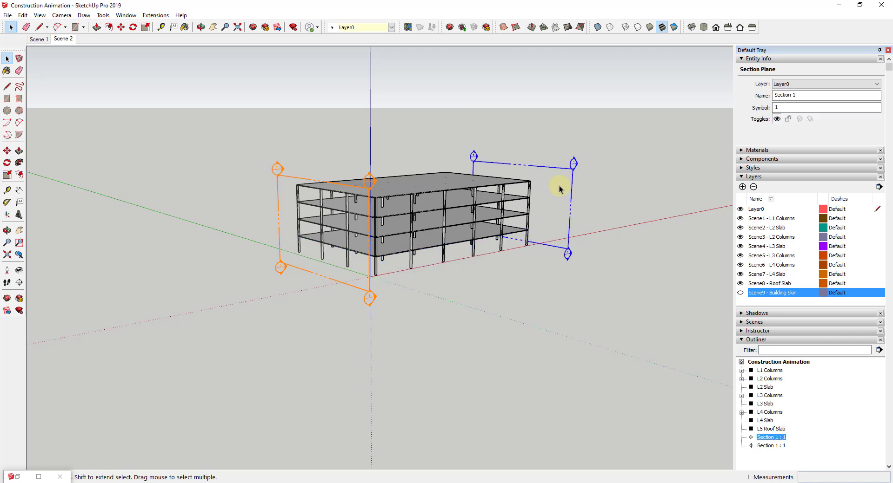
pyautogui.press('Delete')
pyautogui.click(279, 191)
pyautogui.press('Delete')
# Place a new horizontal section plane on the top face of the L2 slab.
pyautogui.scroll(3, 506, 236)
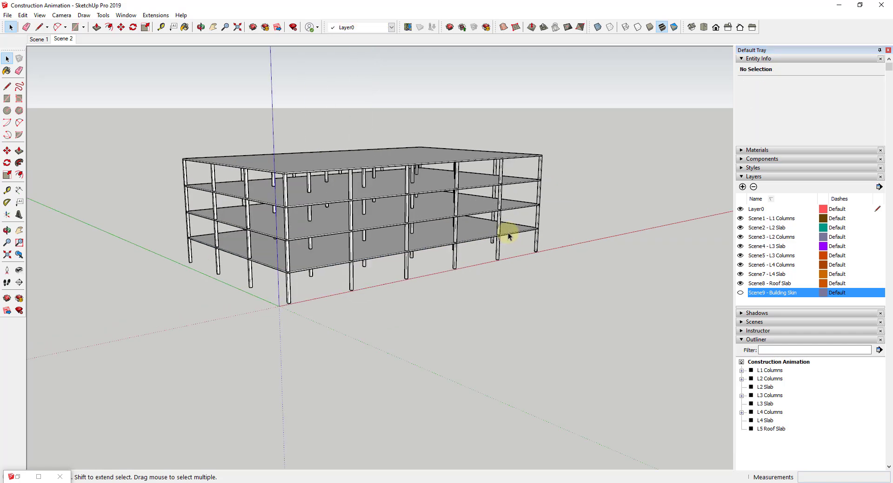
pyautogui.scroll(3, 432, 253)
pyautogui.scroll(-5, 474, 193)
pyautogui.moveTo(434, 160); pyautogui.dragTo(431, 185, button='middle')
pyautogui.scroll(4, 409, 272)
pyautogui.moveTo(407, 269)
pyautogui.mouseDown(button='middle')
pyautogui.moveTo(413, 261)
pyautogui.moveTo(400, 291)
pyautogui.moveTo(390, 232)
pyautogui.moveTo(400, 275)
pyautogui.mouseUp(button='middle')
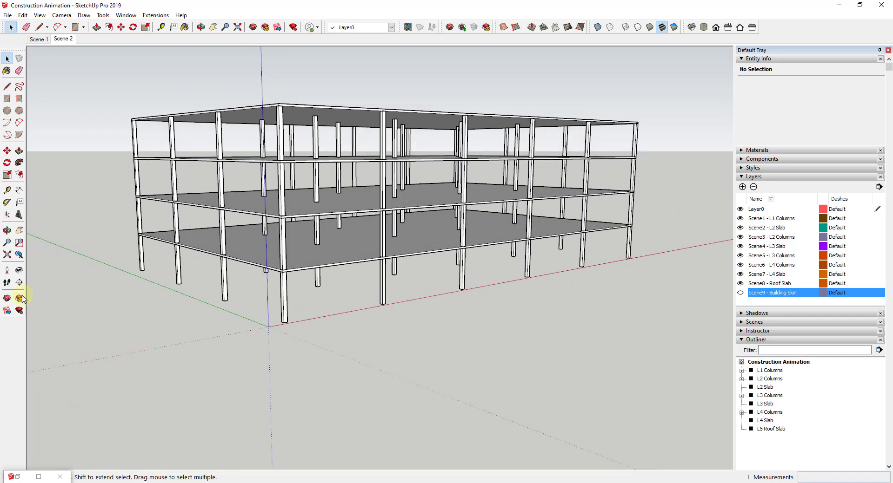
pyautogui.click(19, 282)
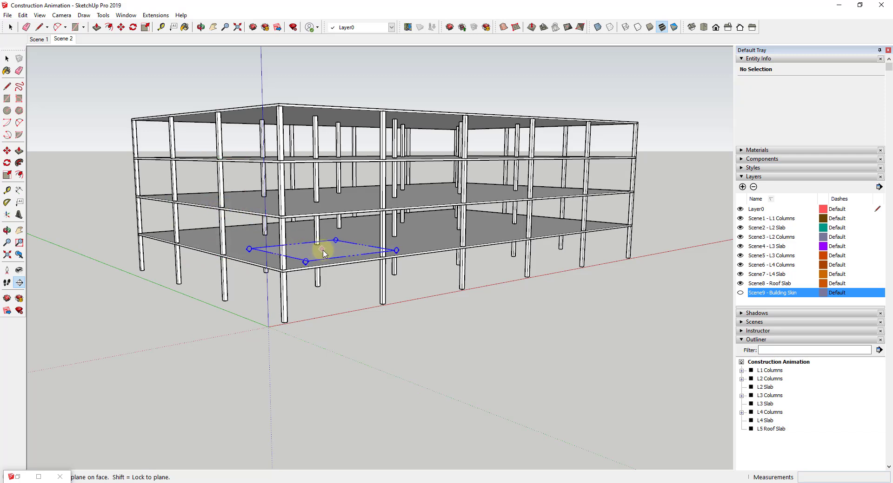
pyautogui.click(348, 266)
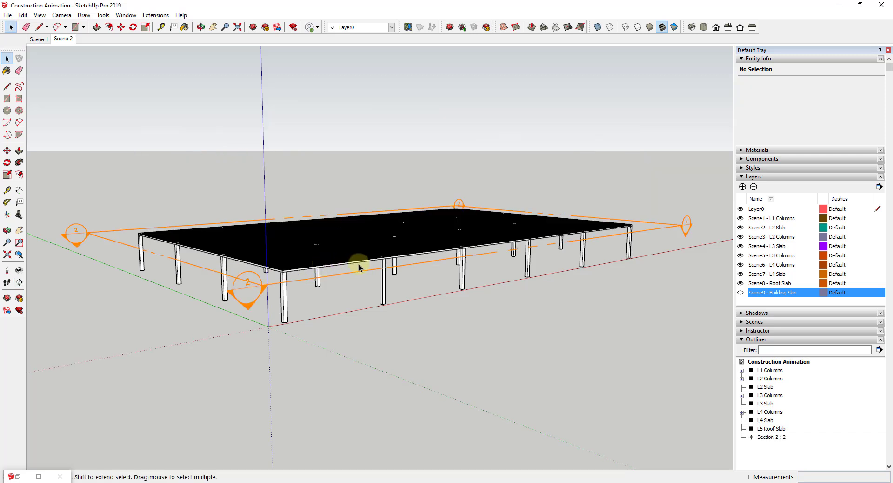
# Move the horizontal section plane up along the blue axis by about 5' 4", above the L2 slab.
pyautogui.click(251, 283)
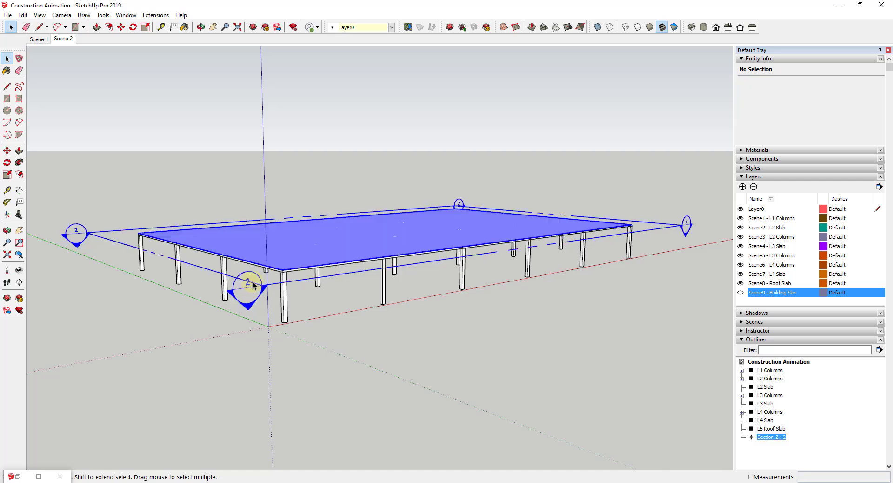
pyautogui.press('m')
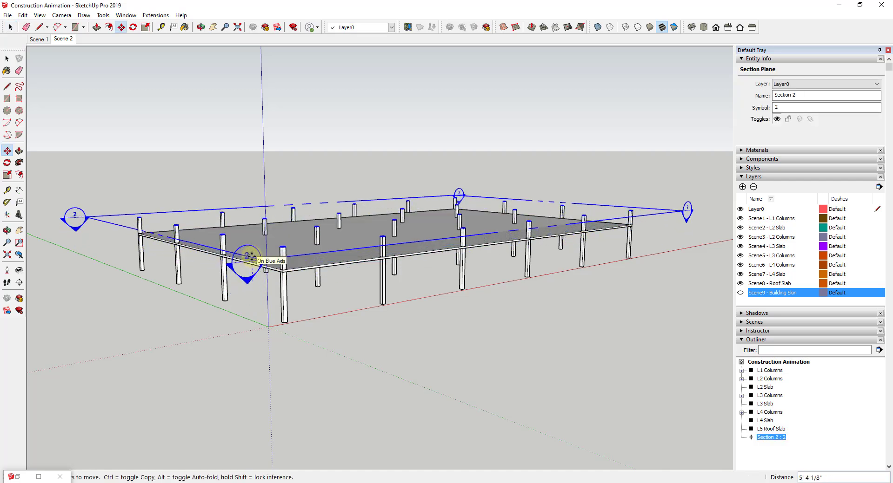
pyautogui.click(244, 256)
# Copy the horizontal section plane about 25' 4" straight down, to below the L1 columns.
pyautogui.scroll(-2, 384, 155)
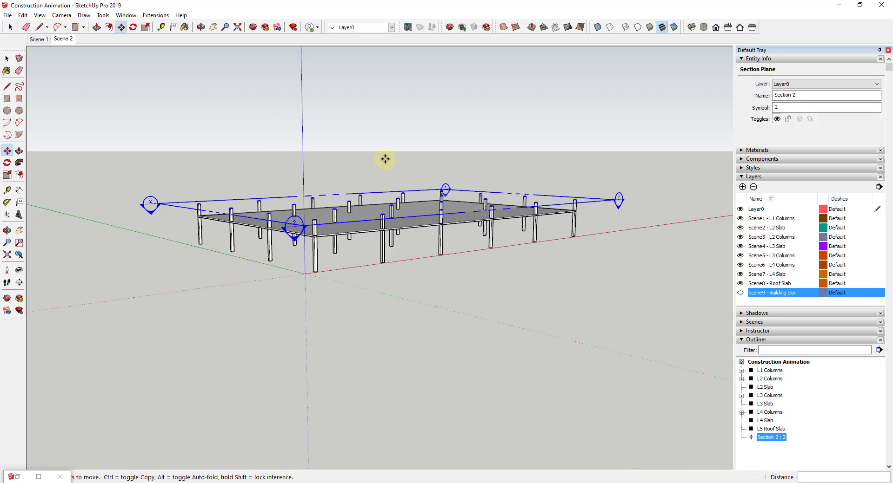
pyautogui.scroll(2, 313, 225)
pyautogui.scroll(1, 295, 231)
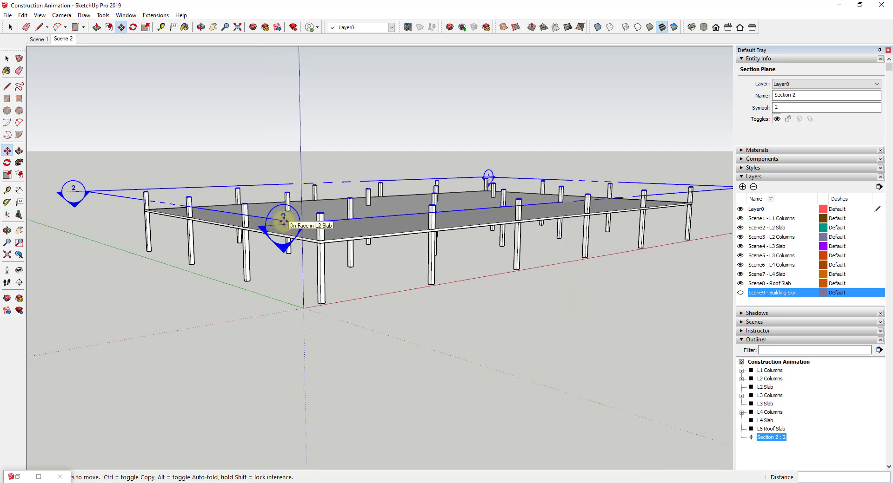
pyautogui.click(283, 220)
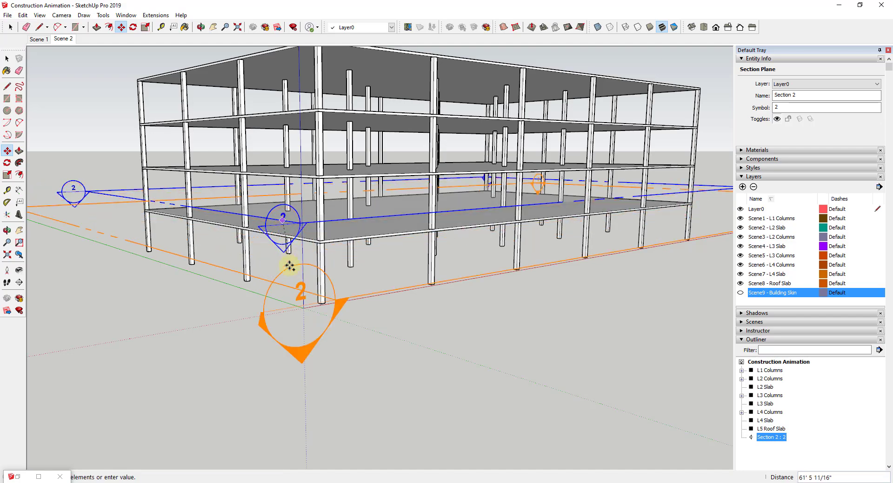
pyautogui.click(289, 319)
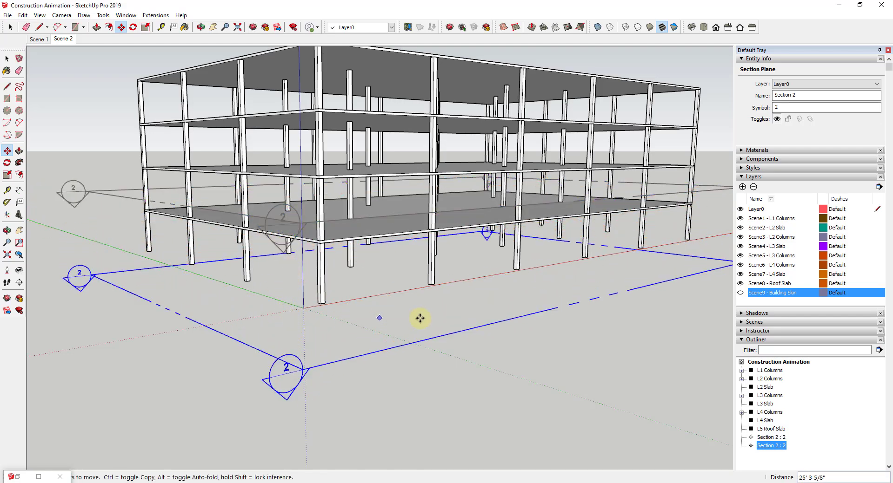
# Move the copied lower section plane up by about 4' 10", keeping it under the column bases.
pyautogui.scroll(5, 418, 319)
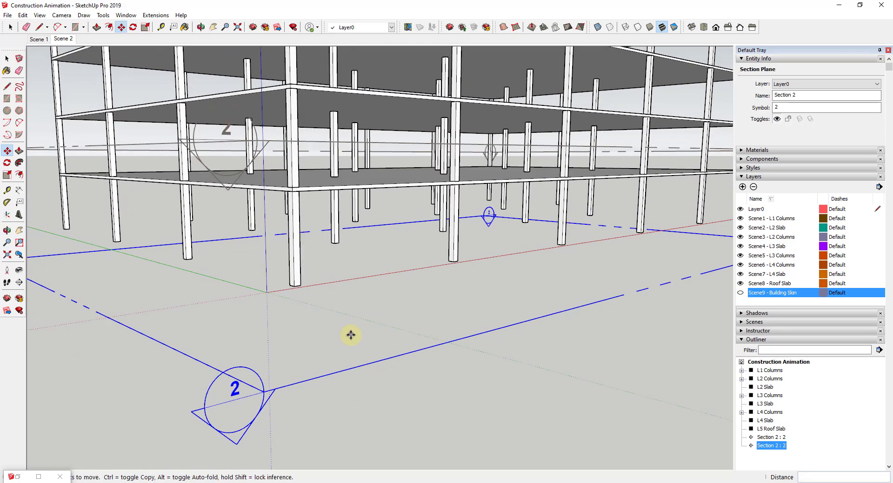
pyautogui.click(364, 350)
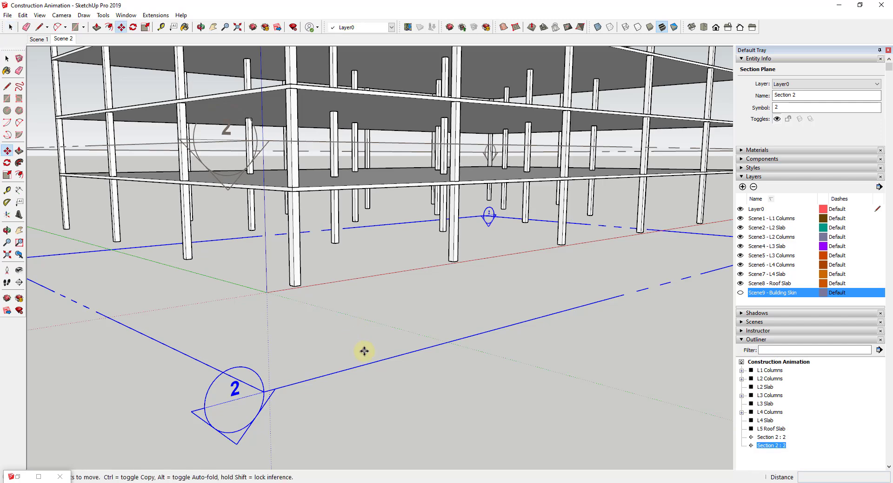
pyautogui.click(366, 312)
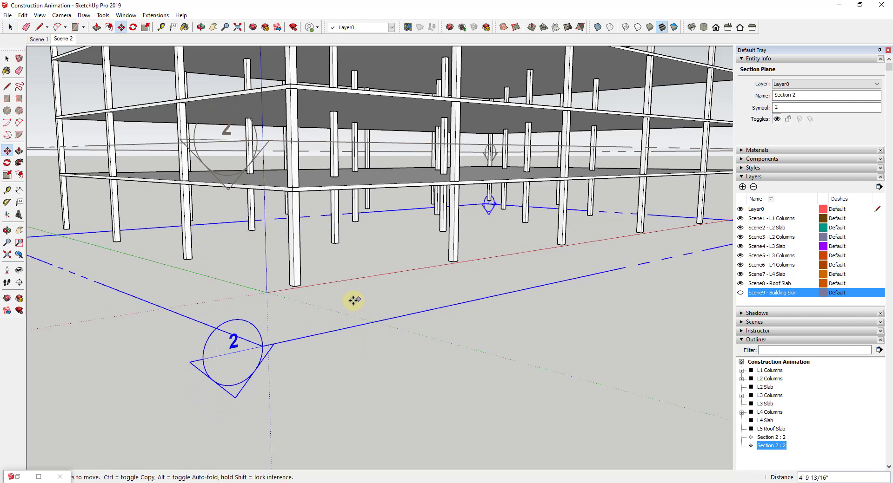
pyautogui.scroll(-6, 521, 247)
pyautogui.moveTo(520, 247); pyautogui.dragTo(544, 265, button='middle')
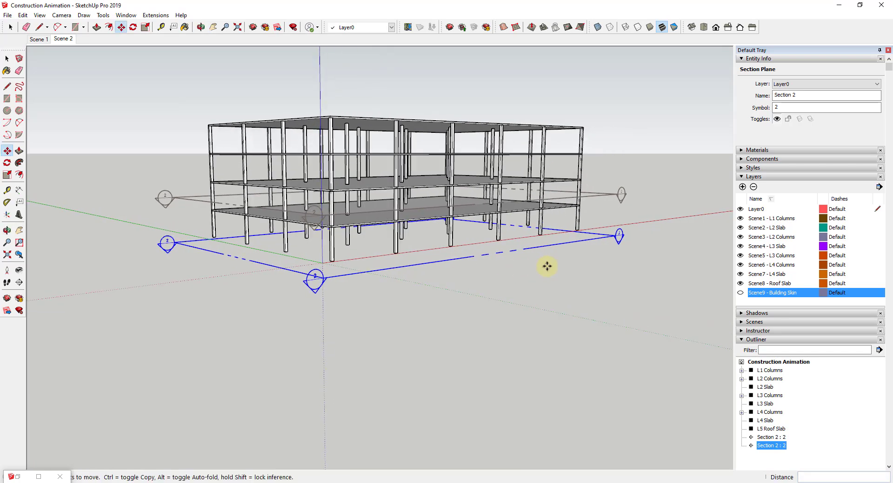
# Recall Scene 1 and hide all layers from Scene2 - L2 Slab through Scene8 - Roof Slab.
pyautogui.click(39, 39)
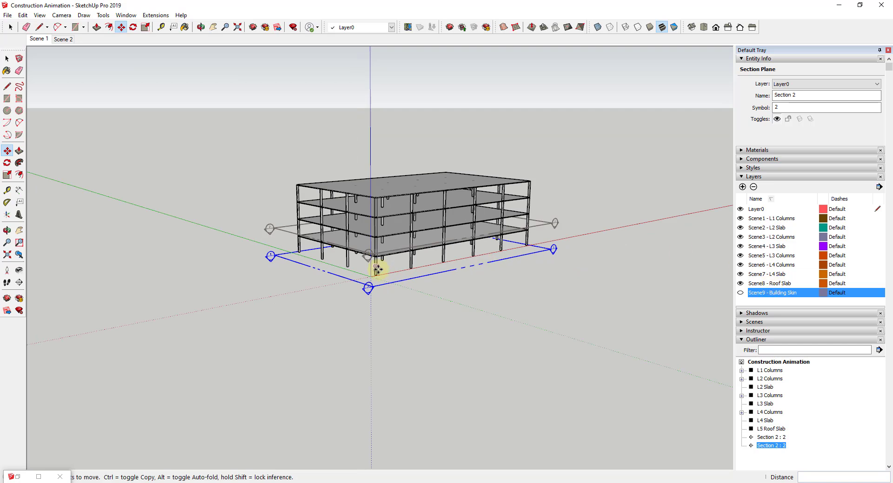
pyautogui.click(775, 230)
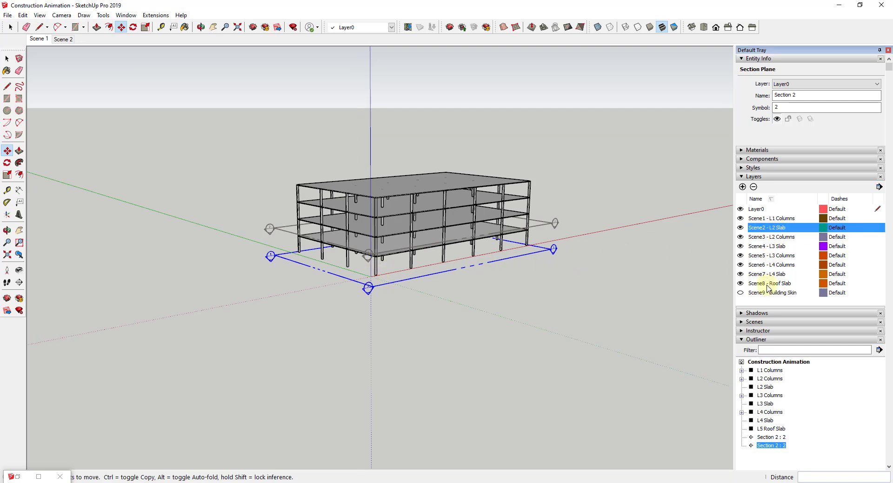
pyautogui.keyDown('shift'); pyautogui.click(763, 285); pyautogui.keyUp('shift')
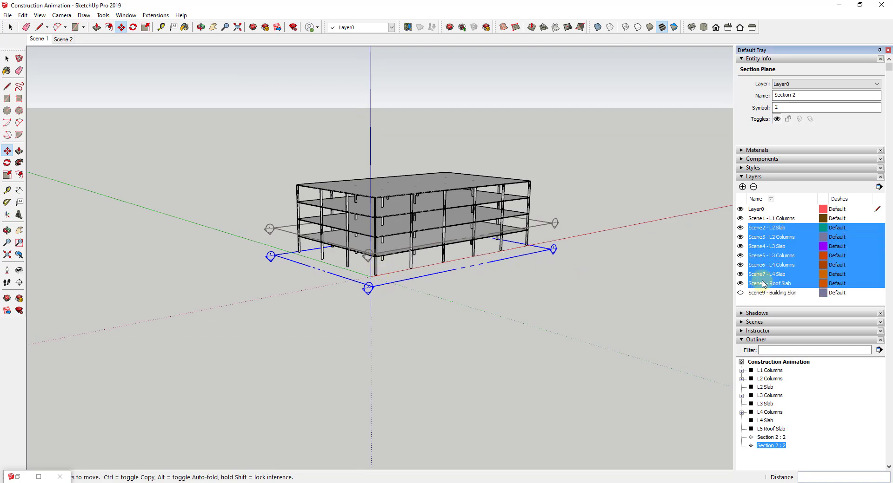
pyautogui.click(739, 228)
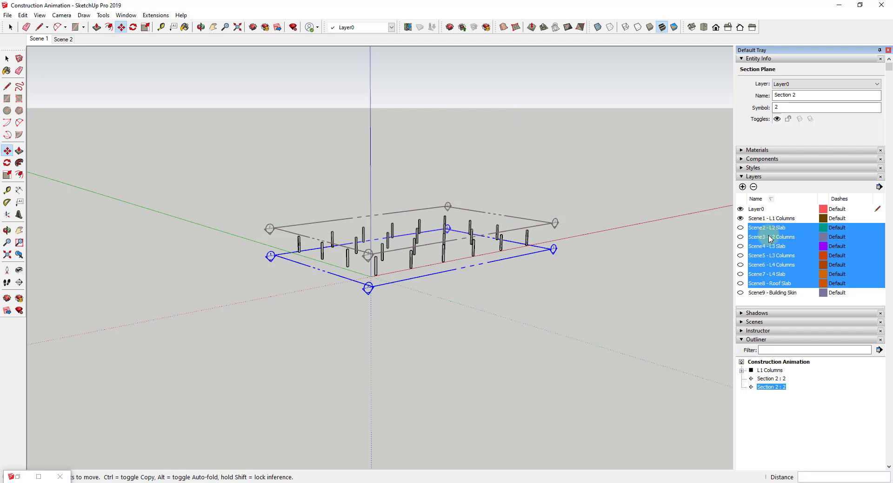
# Set a closer view of the L1 columns and update Scene 1 with it.
pyautogui.scroll(1, 627, 245)
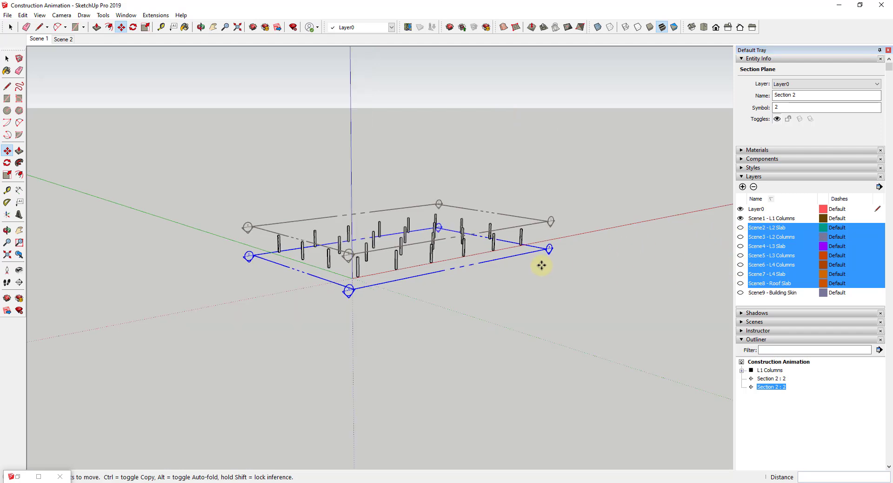
pyautogui.scroll(3, 461, 239)
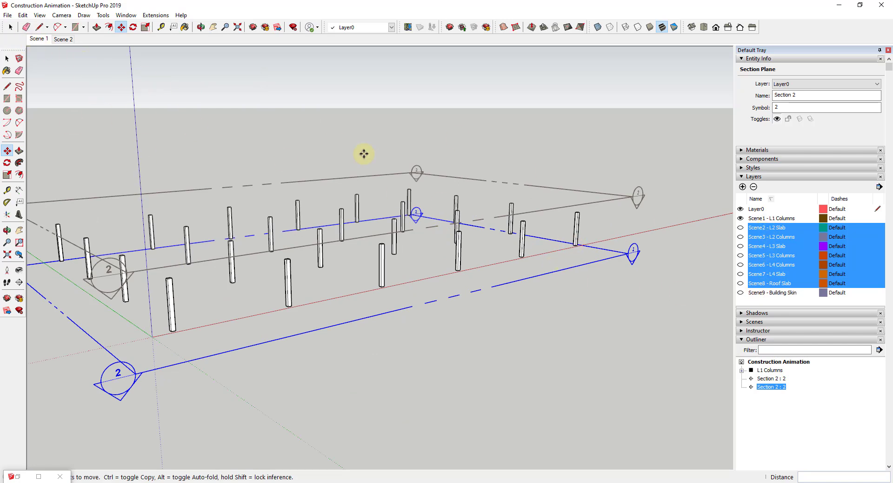
pyautogui.rightClick(39, 39)
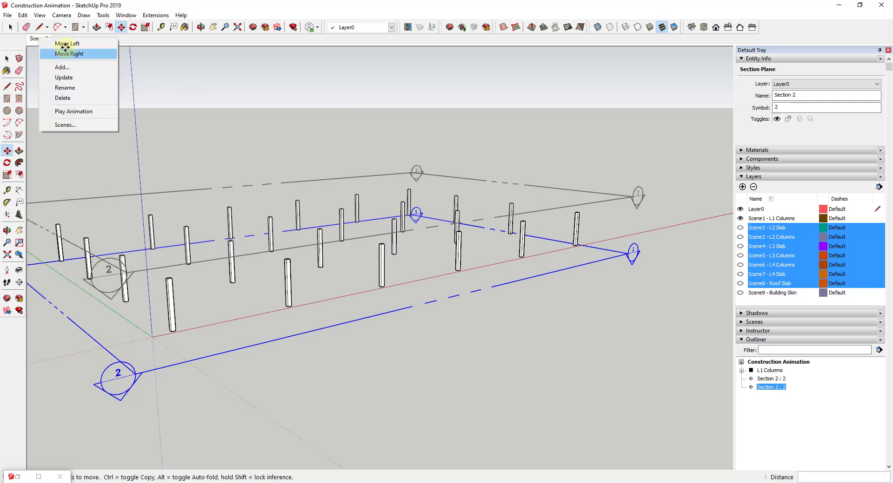
pyautogui.click(61, 79)
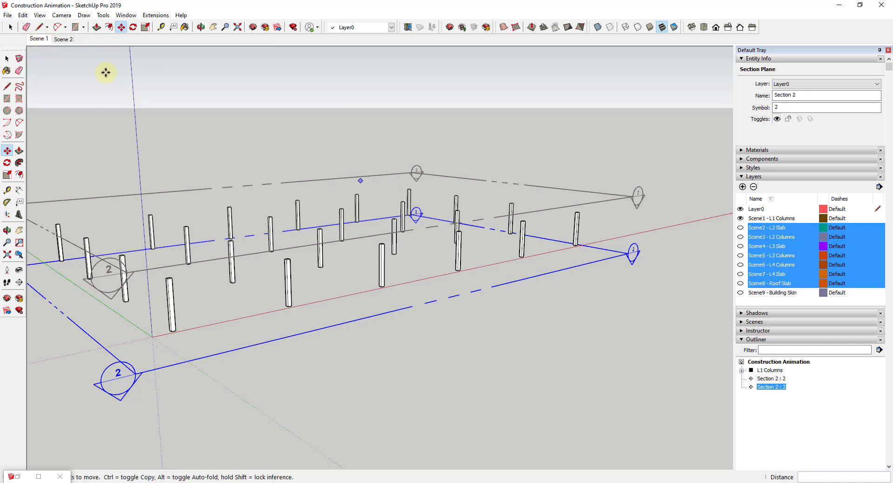
# Recall Scene 2 and hide the Scene2 - L2 Slab through Scene8 - Roof Slab layers there as well.
pyautogui.click(63, 40)
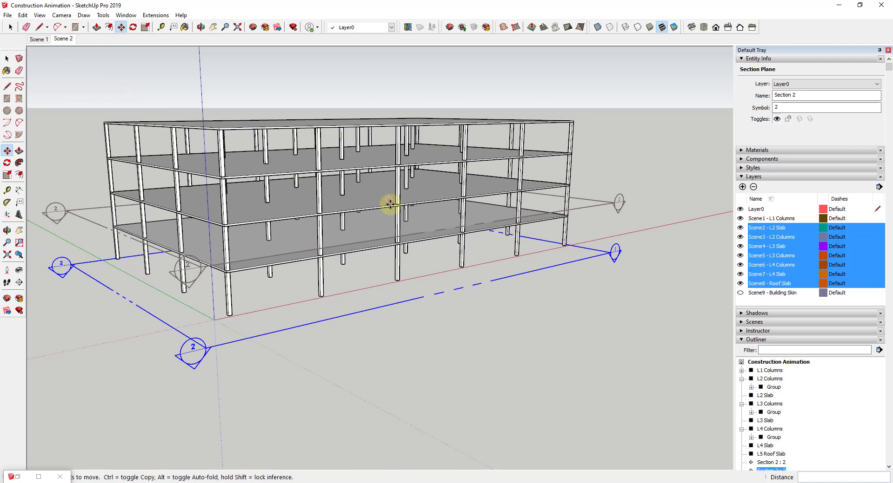
pyautogui.click(740, 283)
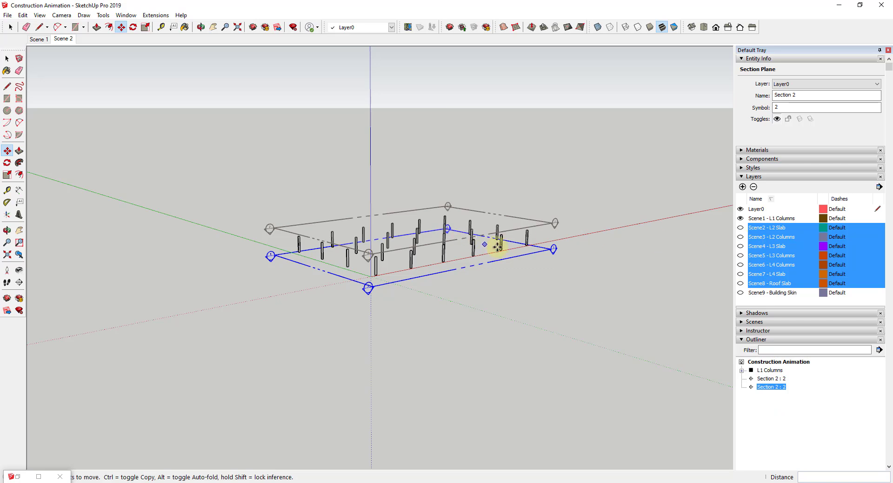
# Activate the upper horizontal section plane above the L1 columns and update Scene 2.
pyautogui.scroll(2, 528, 247)
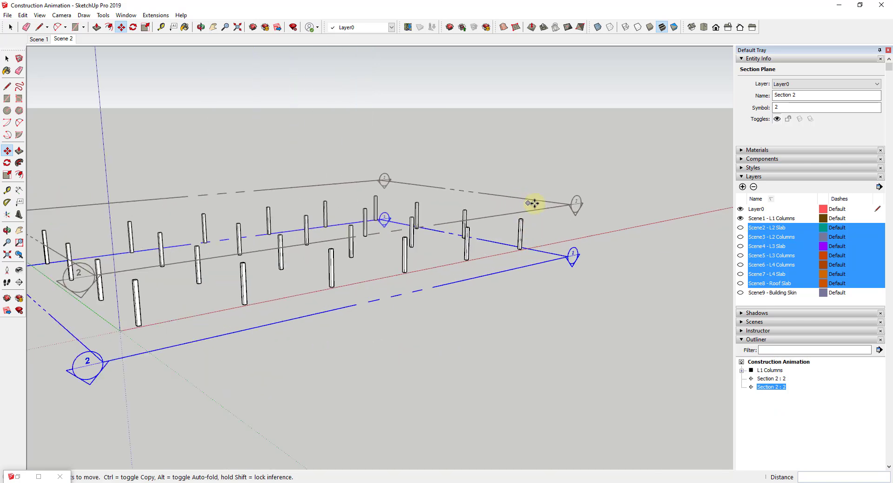
pyautogui.press('space')
pyautogui.doubleClick(535, 203)
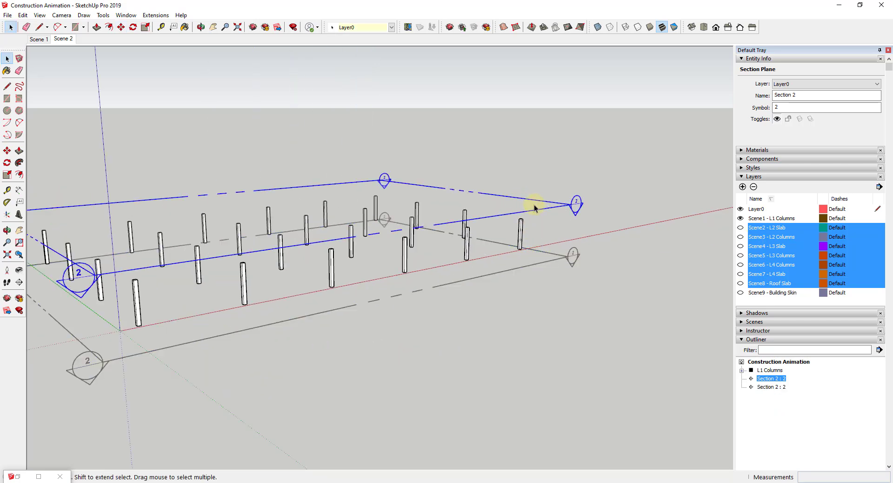
pyautogui.rightClick(68, 40)
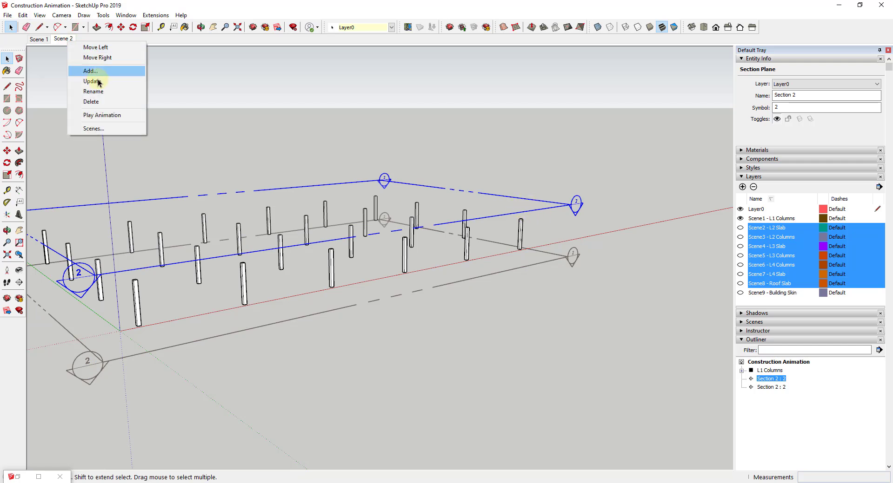
pyautogui.click(91, 83)
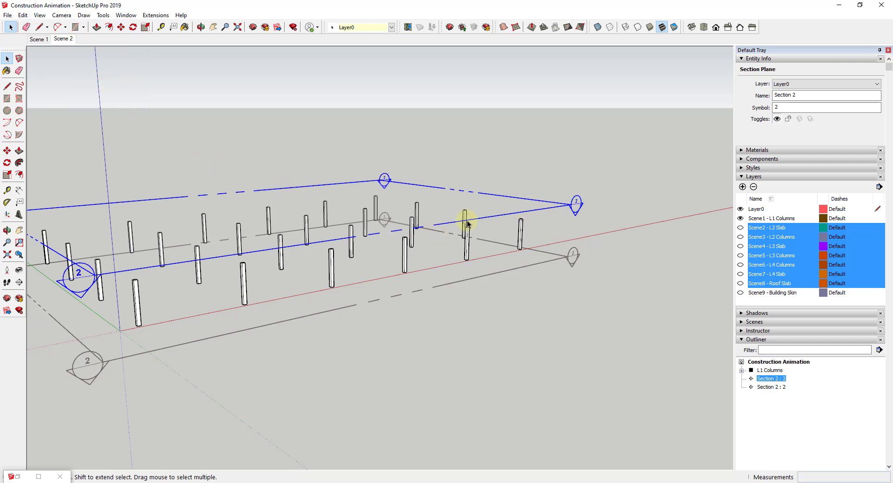
# Recall Scene 1, reframe the view so the full outlines of both section planes fit, and update the scene.
pyautogui.click(39, 40)
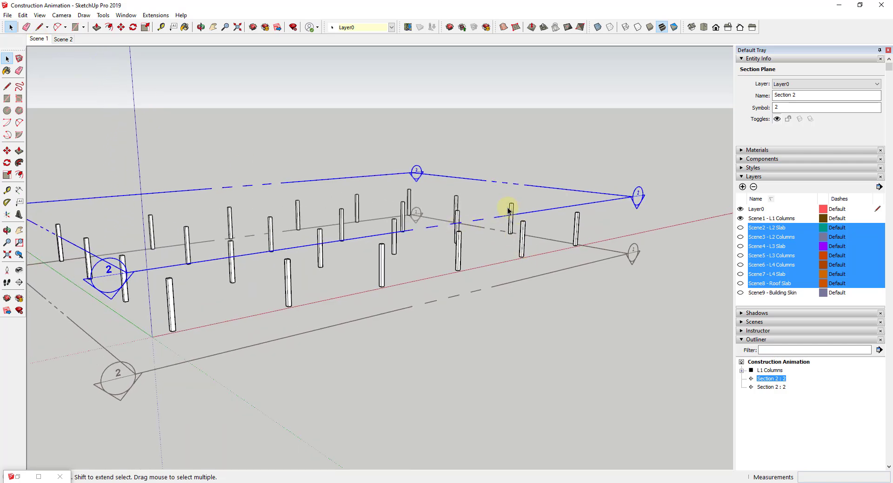
pyautogui.moveTo(372, 233); pyautogui.dragTo(447, 221, button='middle')
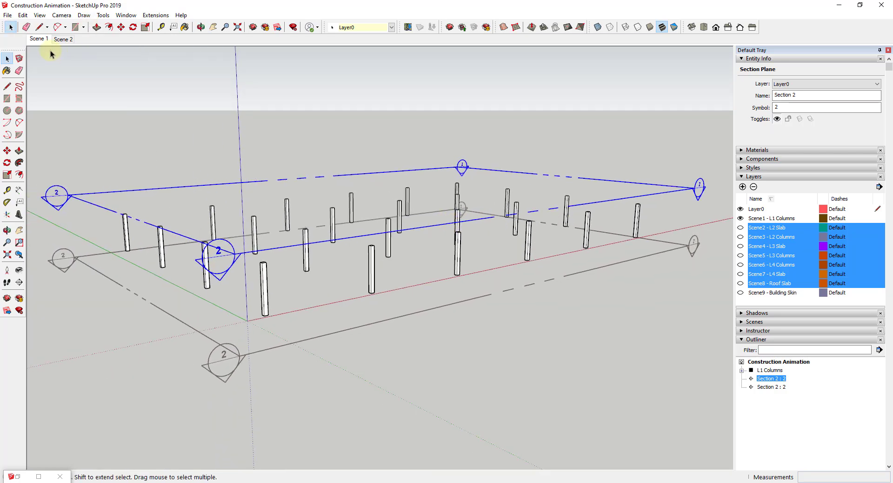
pyautogui.rightClick(37, 39)
pyautogui.click(65, 84)
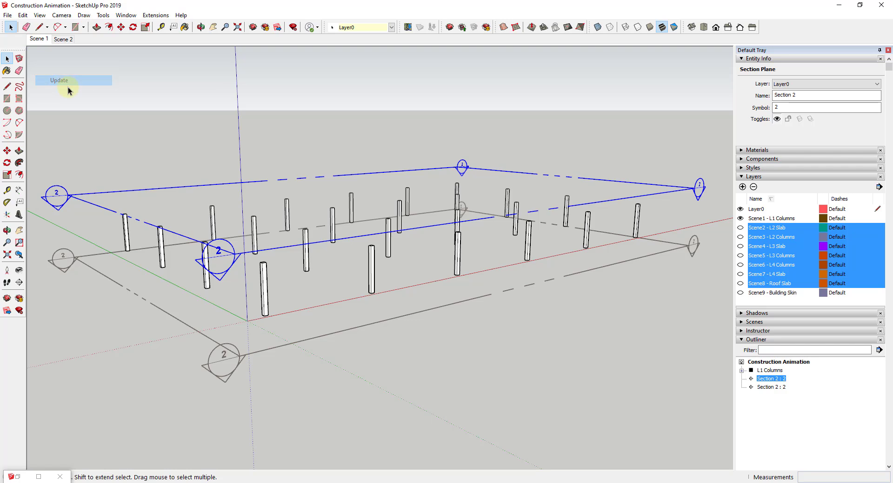
# Make the lower horizontal section plane below the L1 columns the active cut and update Scene 1.
pyautogui.click(271, 344)
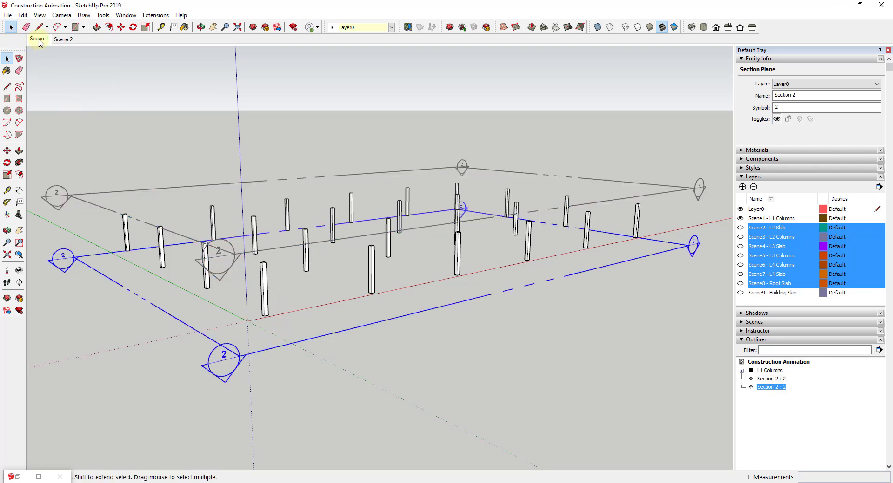
pyautogui.rightClick(260, 335)
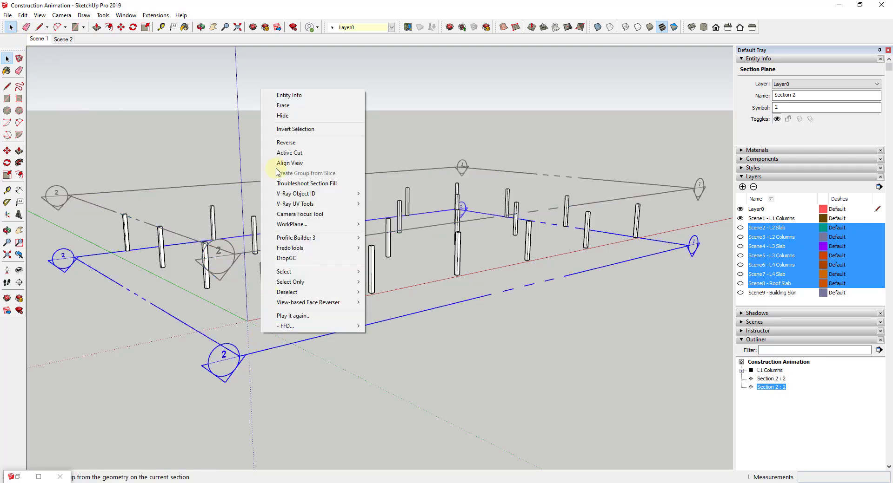
pyautogui.click(289, 154)
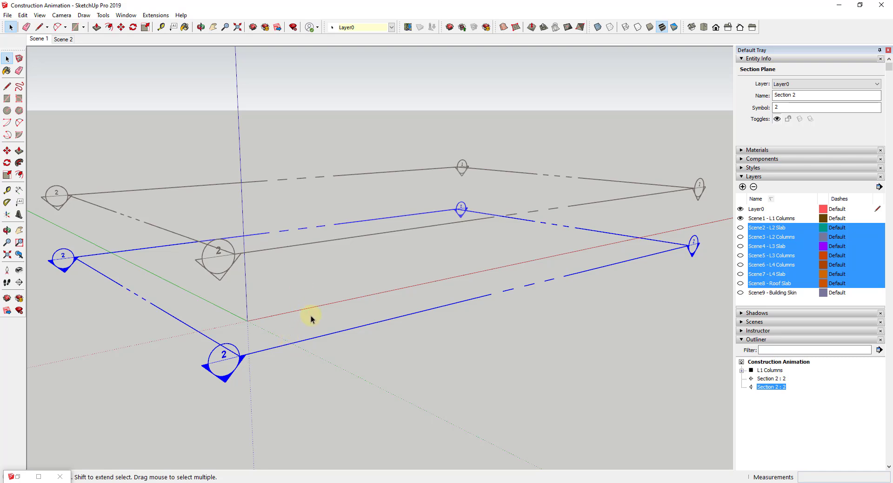
pyautogui.rightClick(32, 46)
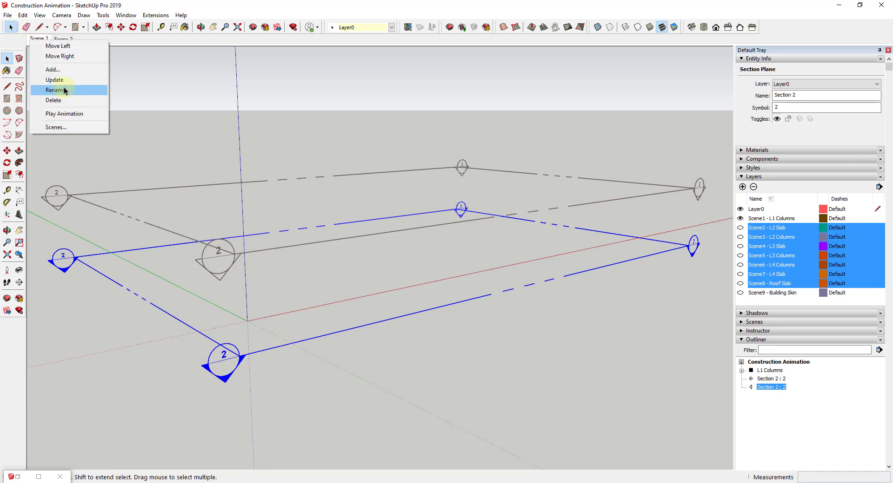
pyautogui.click(59, 79)
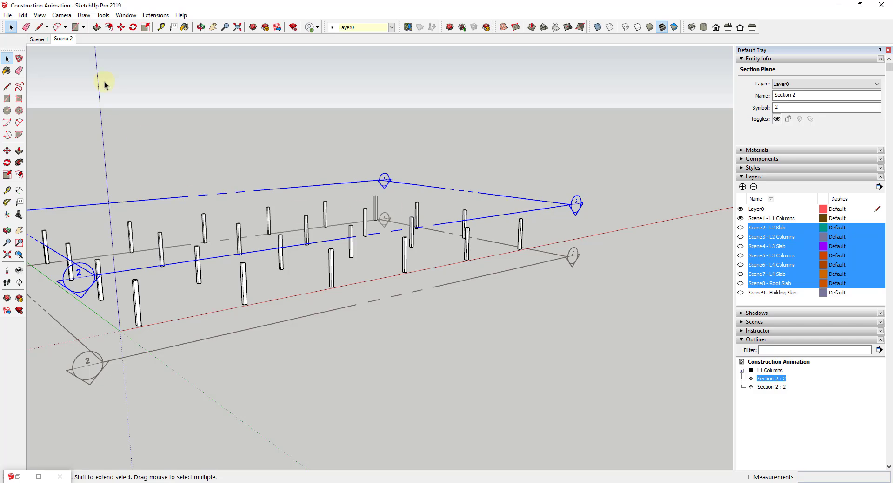
# Recall Scene 2, make the upper section plane above the L1 columns the active cut, and update the scene.
pyautogui.click(37, 39)
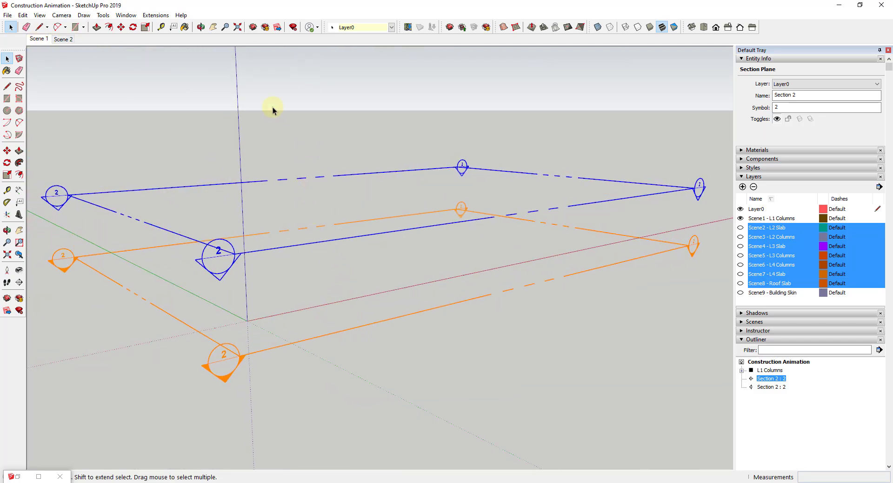
pyautogui.click(63, 40)
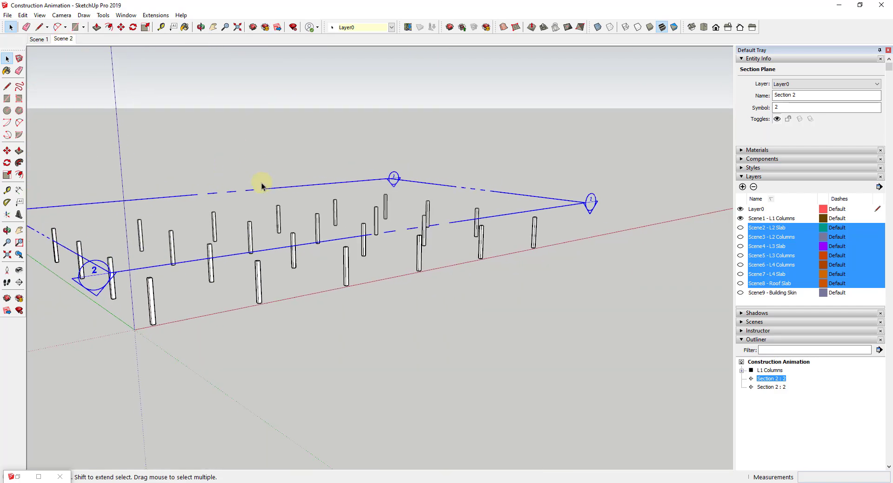
pyautogui.rightClick(531, 211)
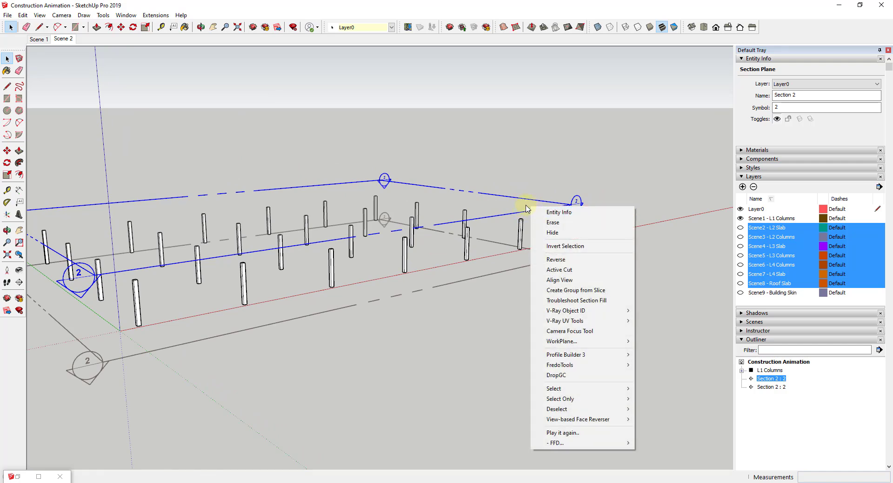
pyautogui.click(558, 270)
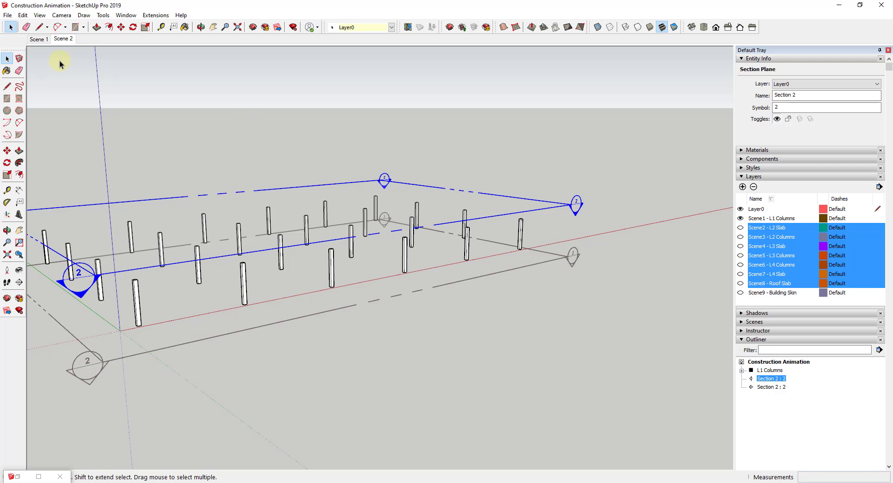
pyautogui.rightClick(63, 39)
pyautogui.click(86, 81)
# Give Scene 2 the same camera view as Scene 1, update it, and check the transition between both scenes.
pyautogui.click(61, 15)
pyautogui.click(76, 36)
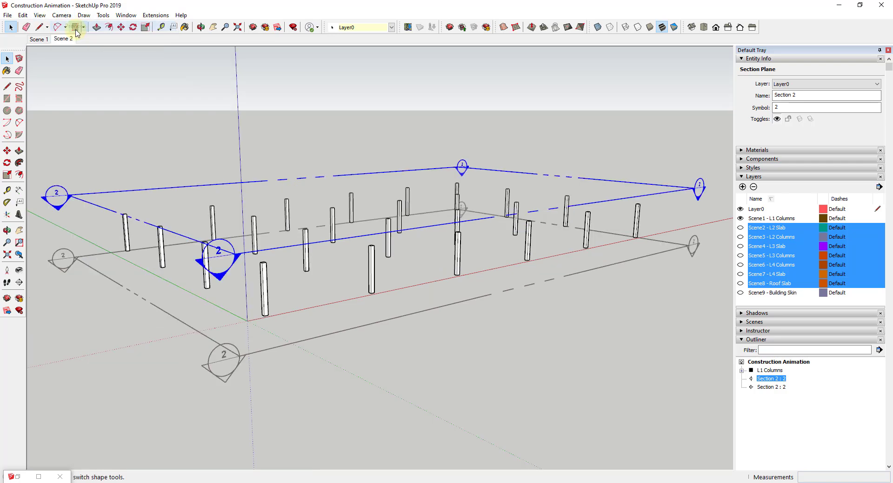
pyautogui.rightClick(66, 40)
pyautogui.click(90, 80)
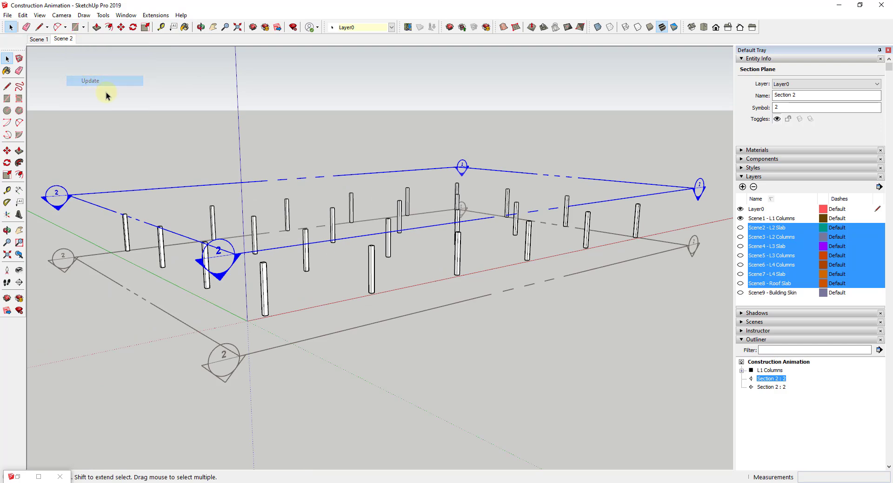
pyautogui.click(40, 39)
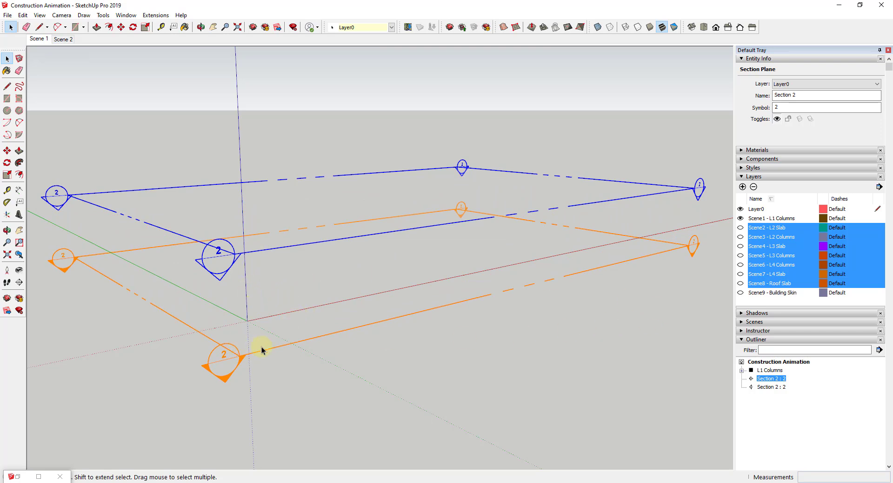
pyautogui.click(62, 39)
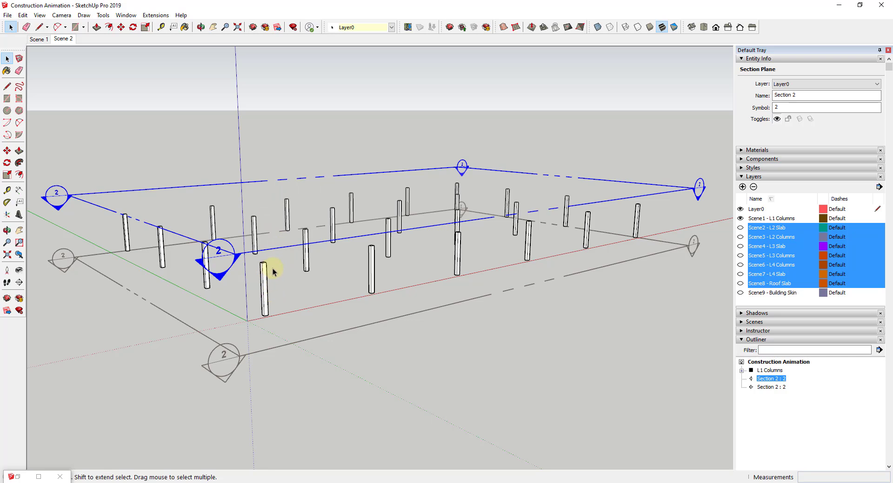
# Turn off Section Planes and Model Axes in the current style's modeling settings, update the style, and recall Scene 1.
pyautogui.click(741, 168)
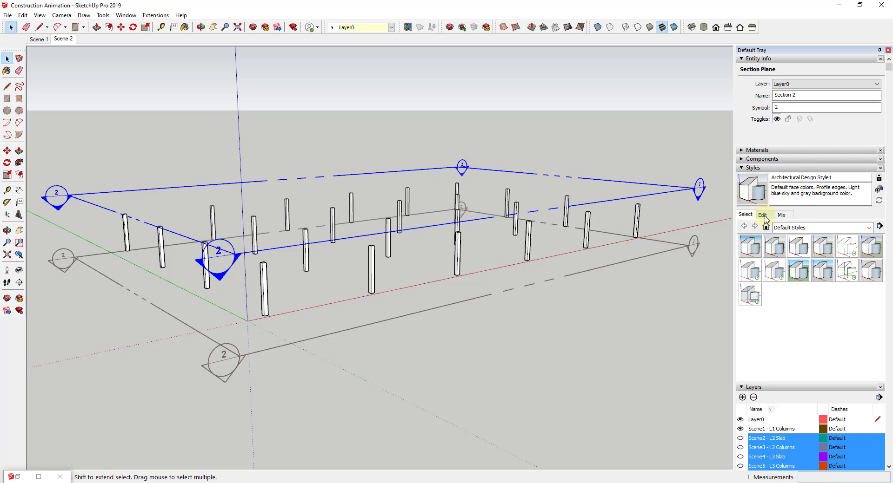
pyautogui.click(762, 216)
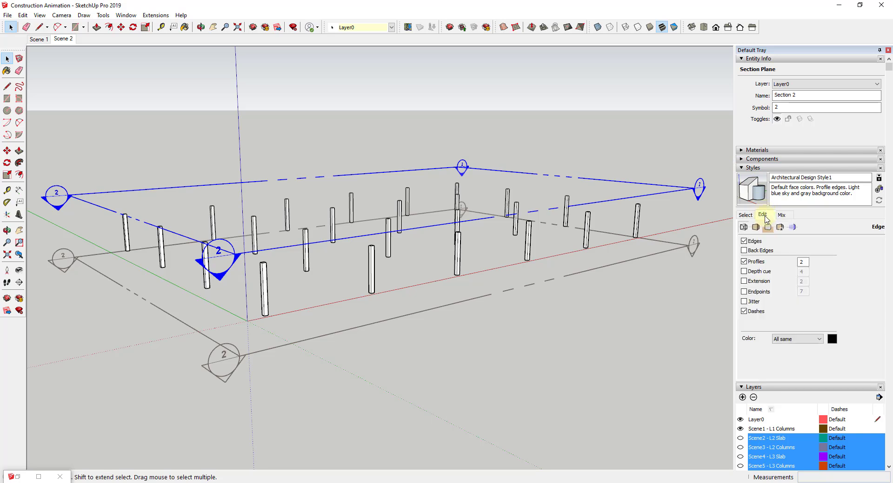
pyautogui.click(792, 227)
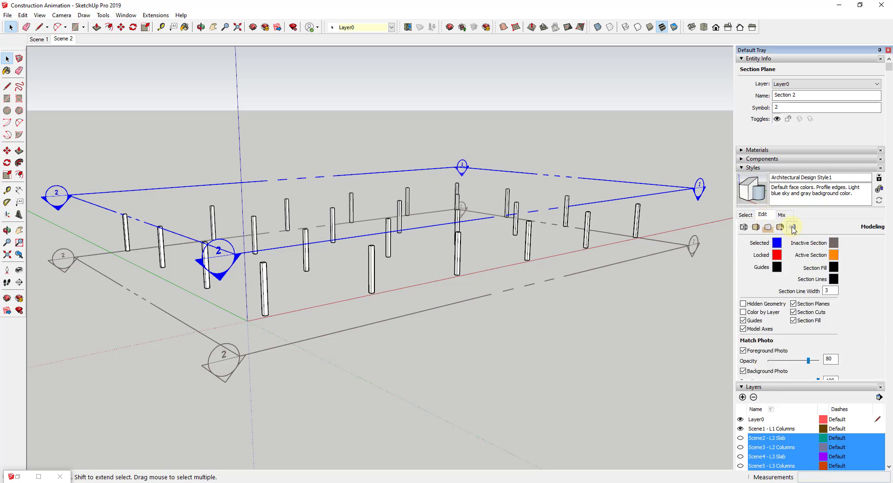
pyautogui.click(793, 305)
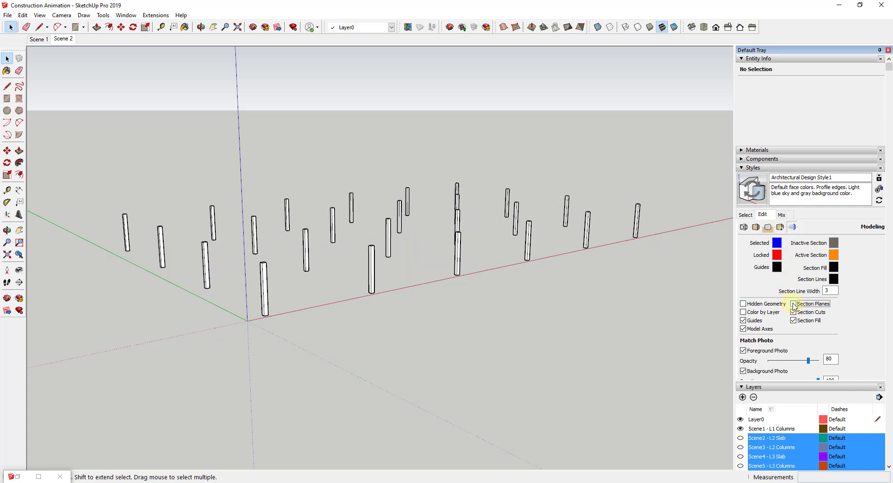
pyautogui.click(743, 329)
pyautogui.click(761, 330)
pyautogui.click(761, 330)
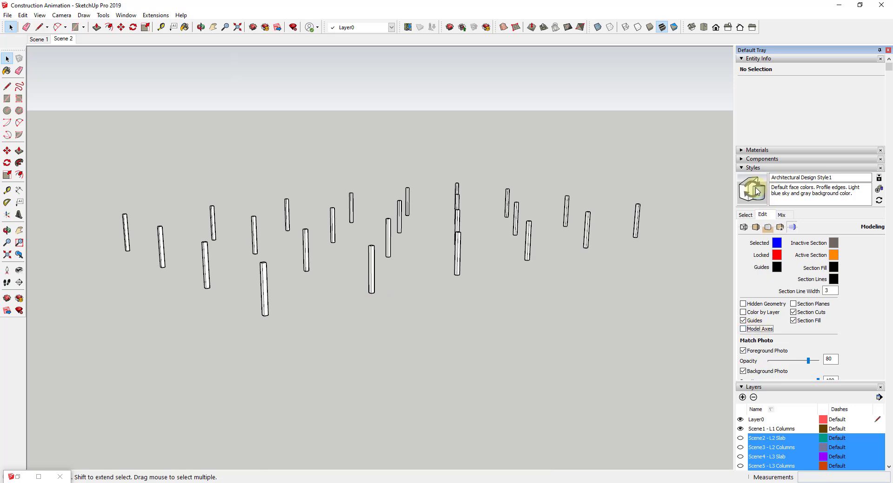
pyautogui.click(38, 40)
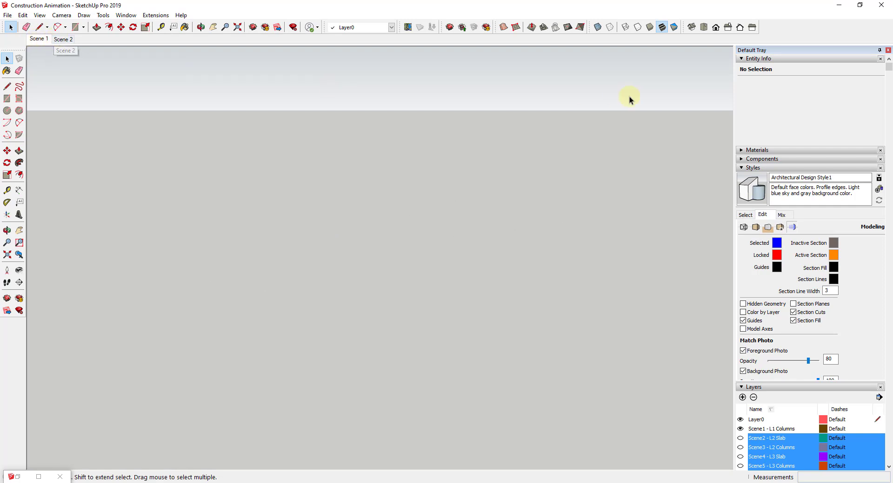
# Rename the current style to Animation Style and recall Scene 2.
pyautogui.click(840, 177)
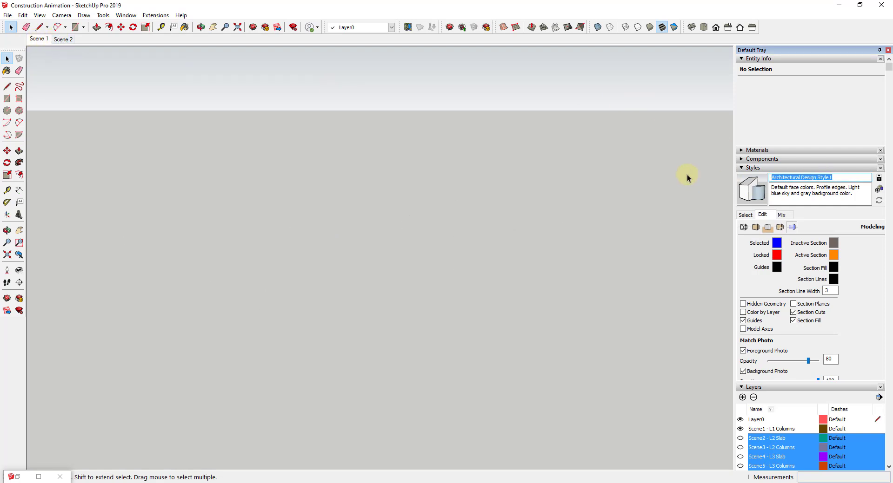
pyautogui.write('Animation Style')
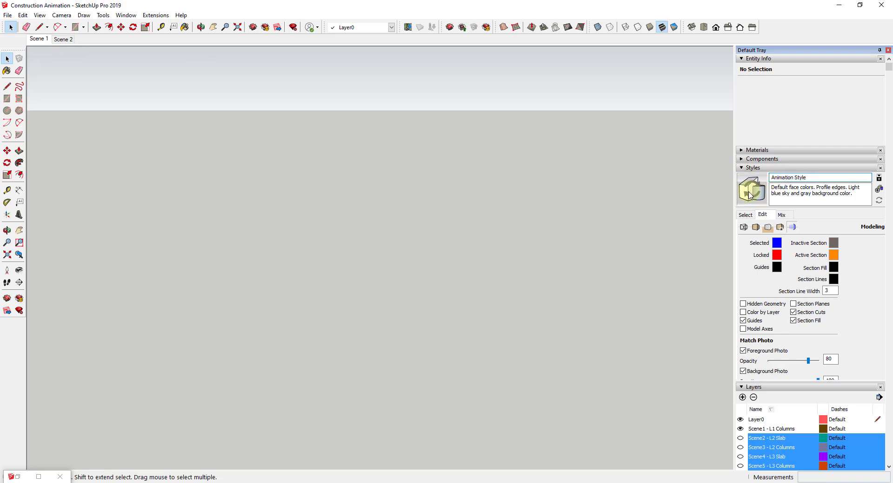
pyautogui.click(59, 39)
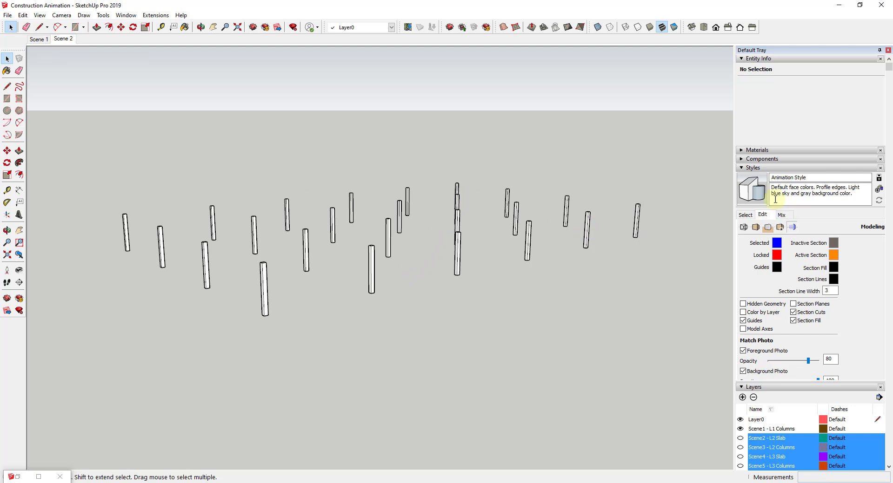
# Add Scene 3 after Scene 2 and make the Scene2 - L2 Slab layer visible in it.
pyautogui.click(741, 168)
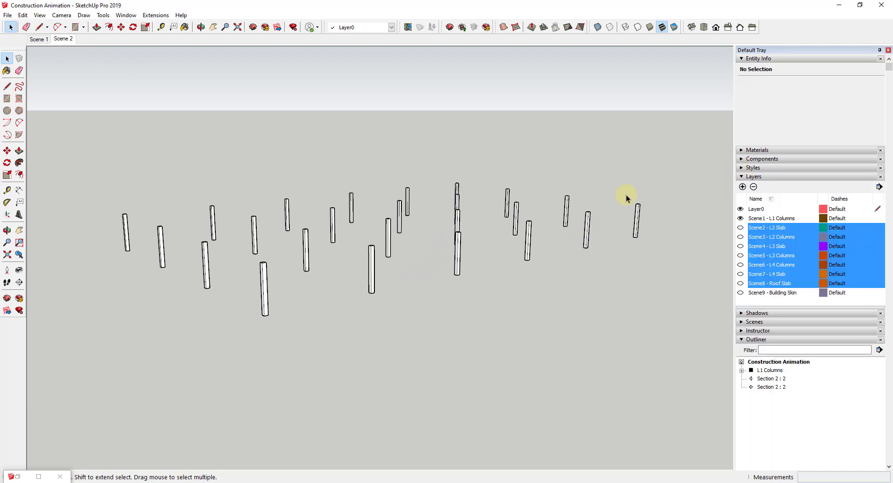
pyautogui.rightClick(62, 39)
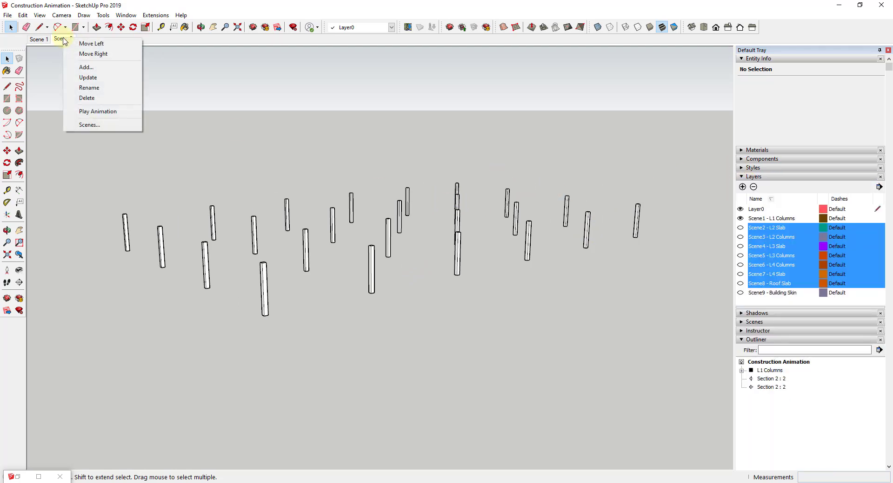
pyautogui.click(89, 66)
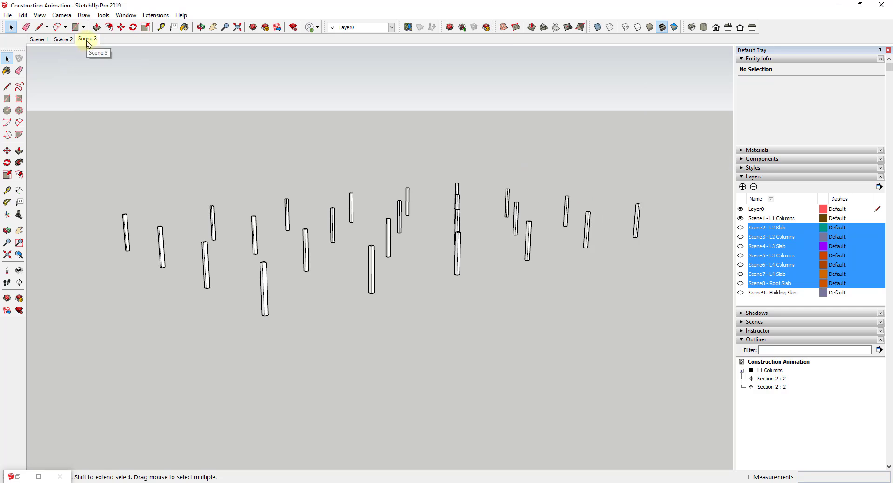
pyautogui.click(759, 228)
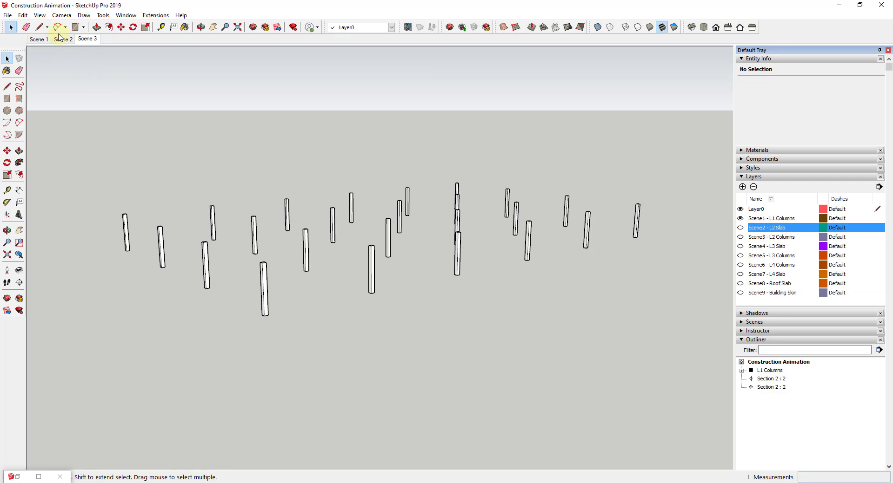
pyautogui.click(87, 41)
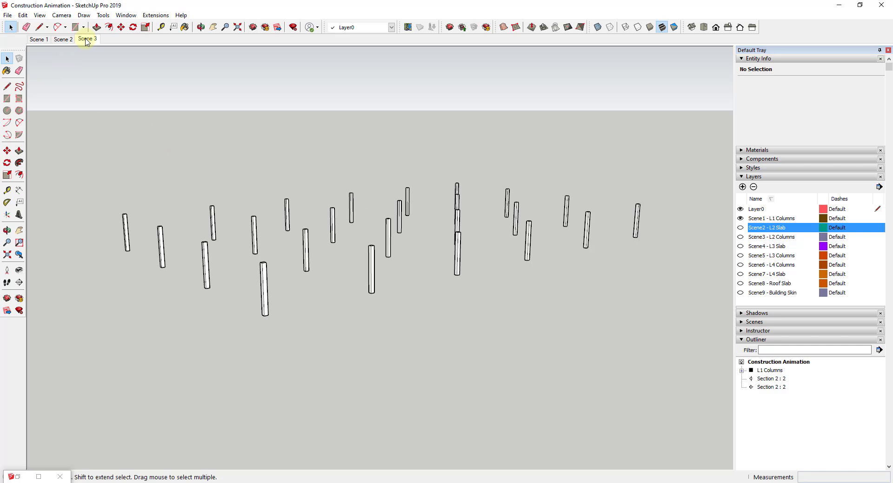
pyautogui.click(740, 228)
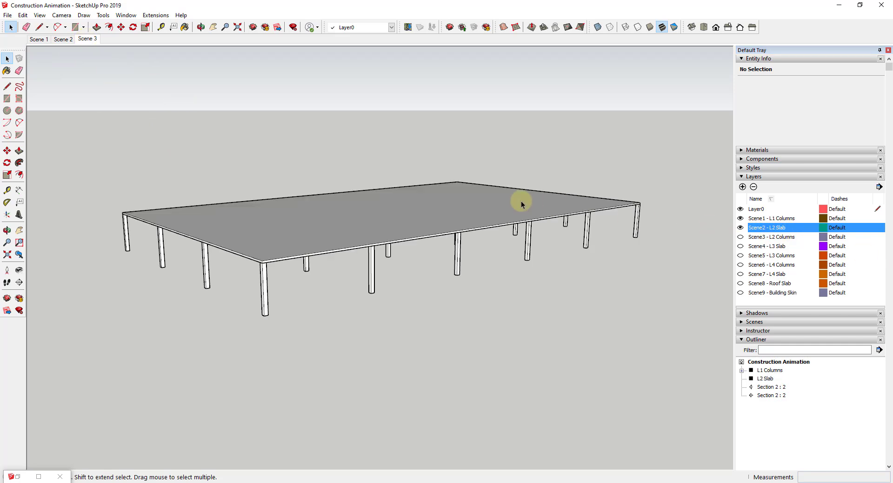
# Display the section planes around the L2 slab again and deactivate the upper section plane's cut.
pyautogui.click(478, 212)
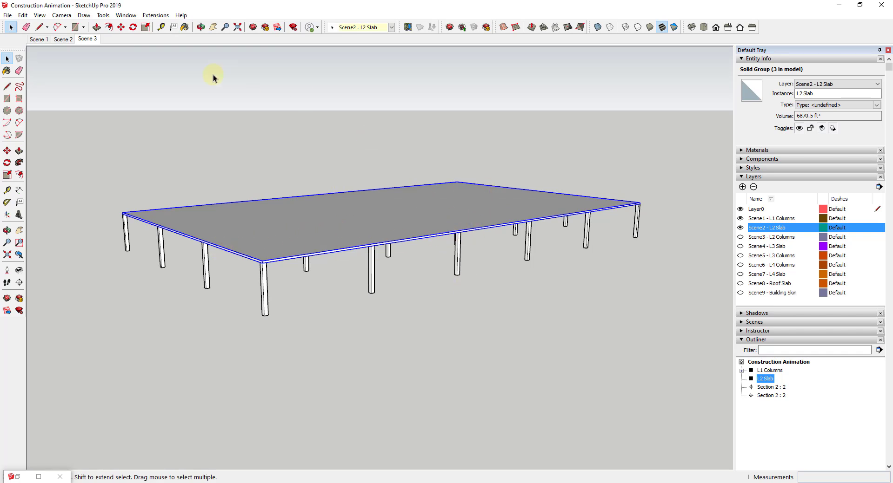
pyautogui.click(39, 15)
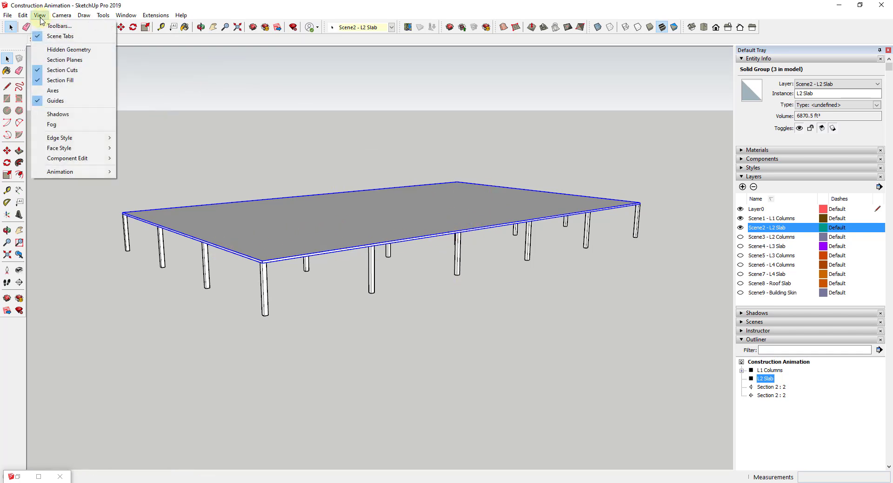
pyautogui.click(57, 61)
pyautogui.click(662, 215)
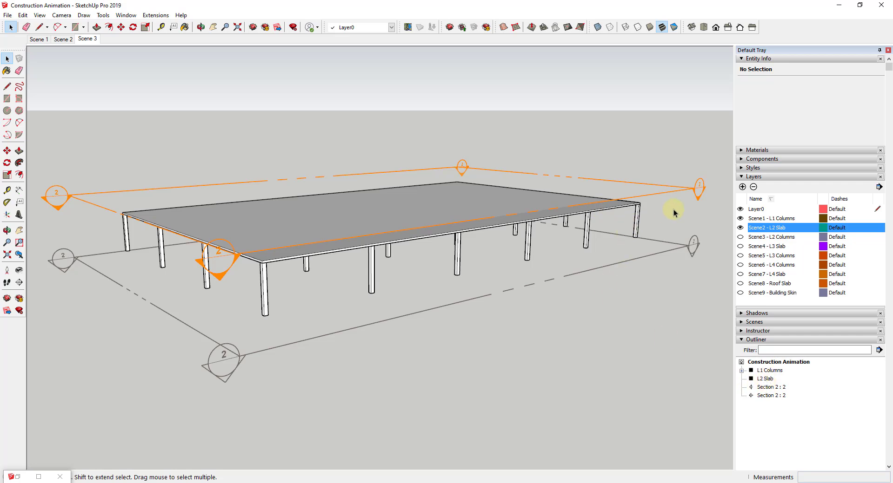
pyautogui.click(19, 298)
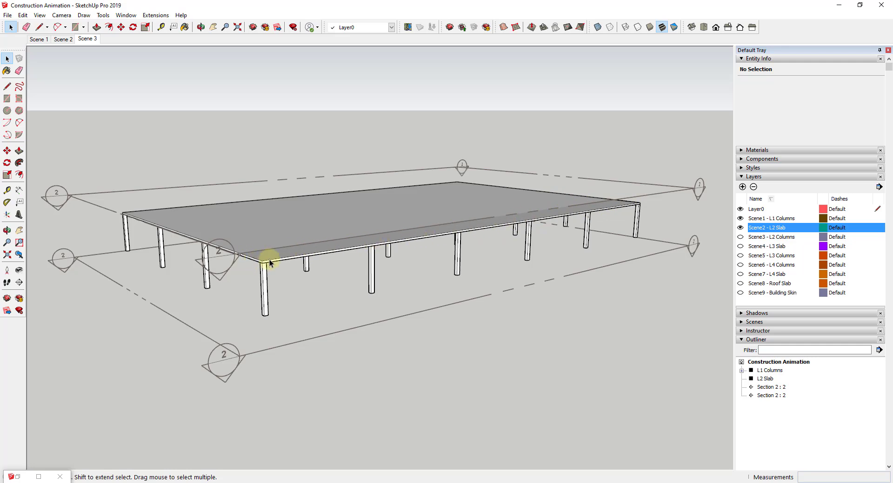
pyautogui.click(19, 283)
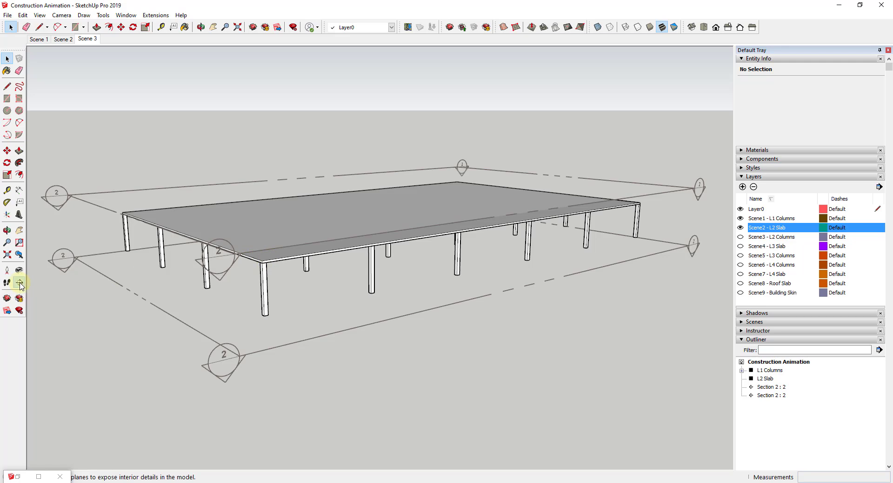
pyautogui.click(282, 230)
pyautogui.press('space')
pyautogui.click(352, 112)
pyautogui.press('m')
pyautogui.click(338, 118)
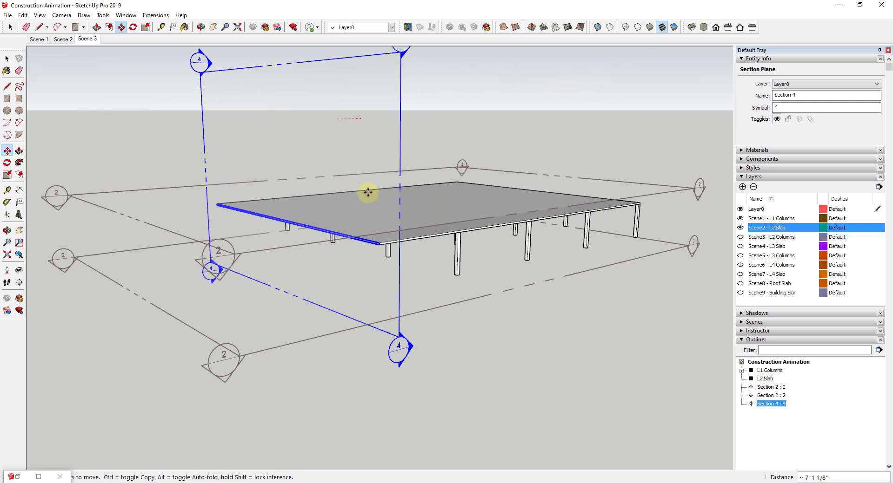
pyautogui.click(318, 172)
pyautogui.press('space')
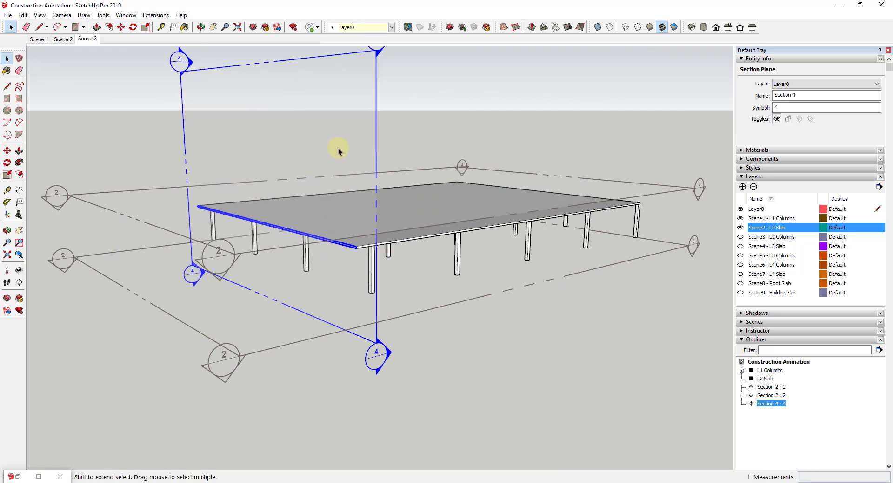
pyautogui.press('Delete')
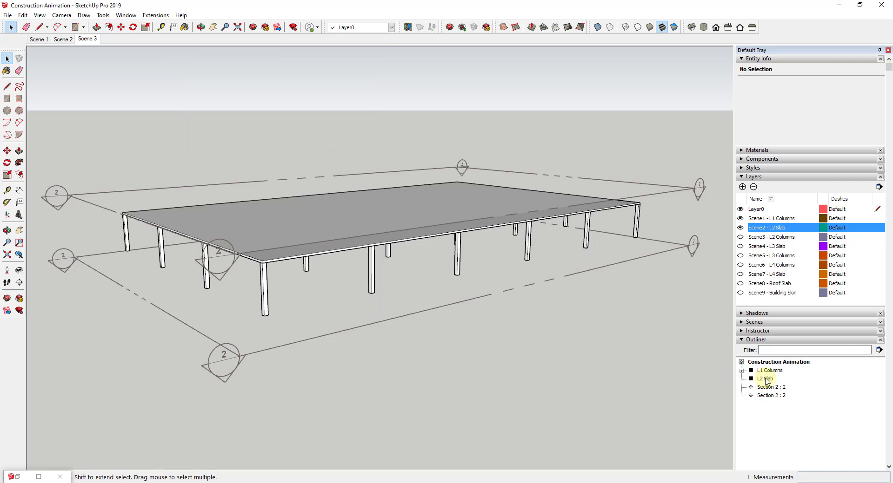
# Open the L2 Slab group for editing and place a vertical section plane inside it, cutting across the slab's length.
pyautogui.doubleClick(766, 380)
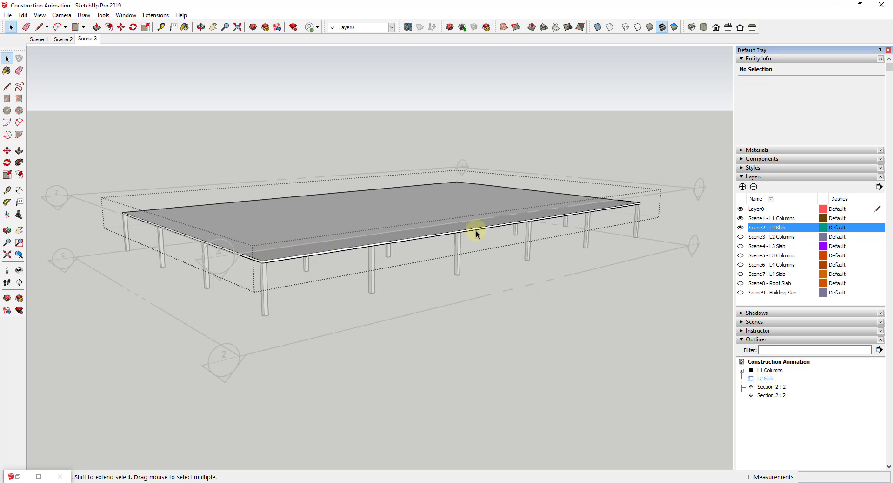
pyautogui.click(22, 283)
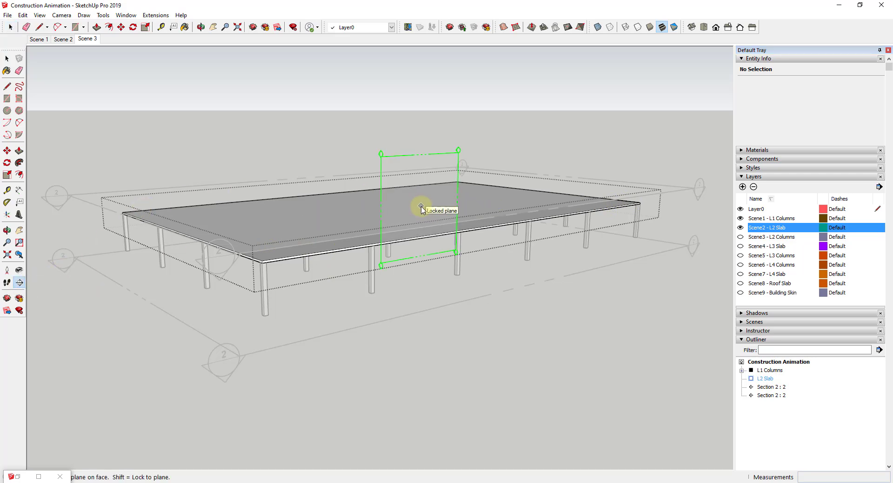
pyautogui.click(421, 207)
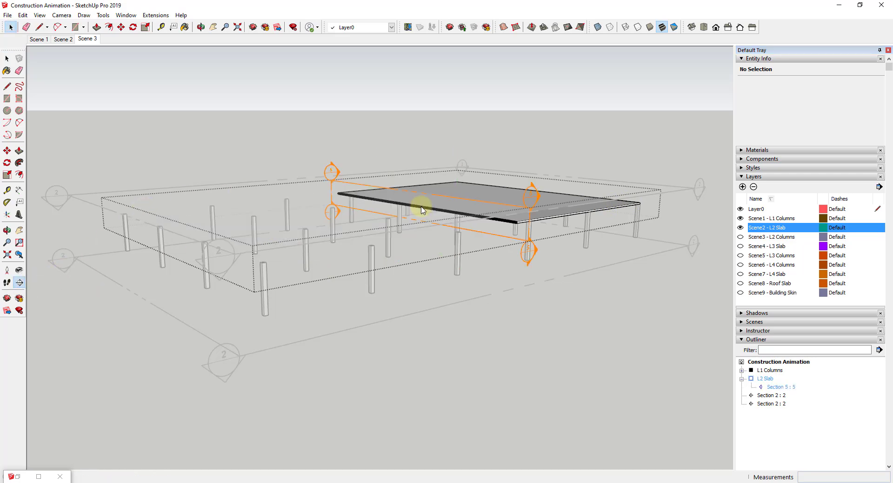
# Move the vertical section plane to the slab's far end so it cuts away the whole slab, and close the group.
pyautogui.click(495, 207)
pyautogui.click(406, 189)
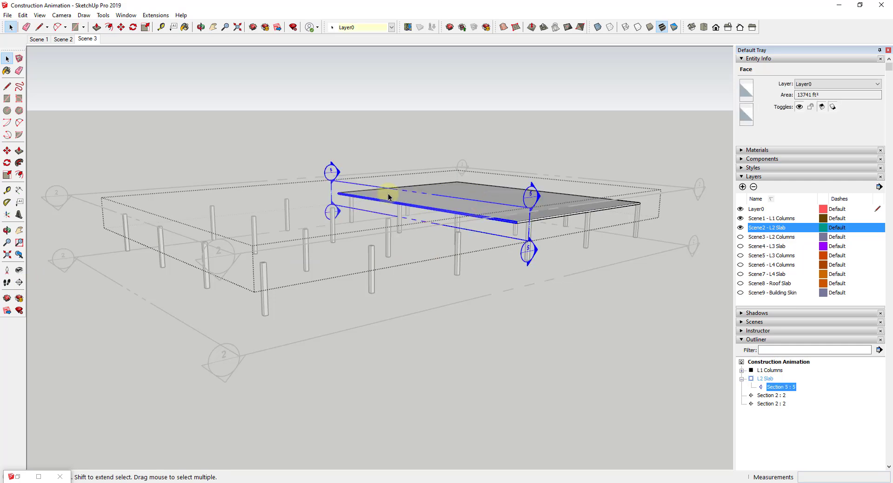
pyautogui.press('m')
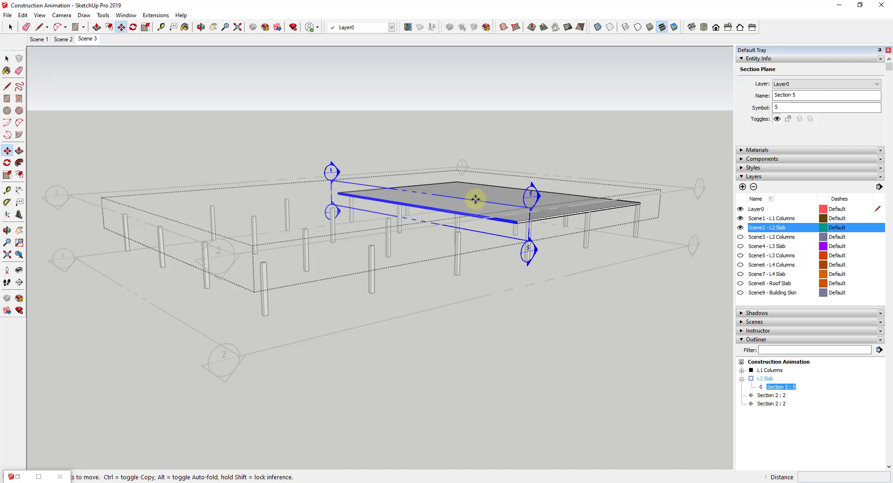
pyautogui.click(476, 197)
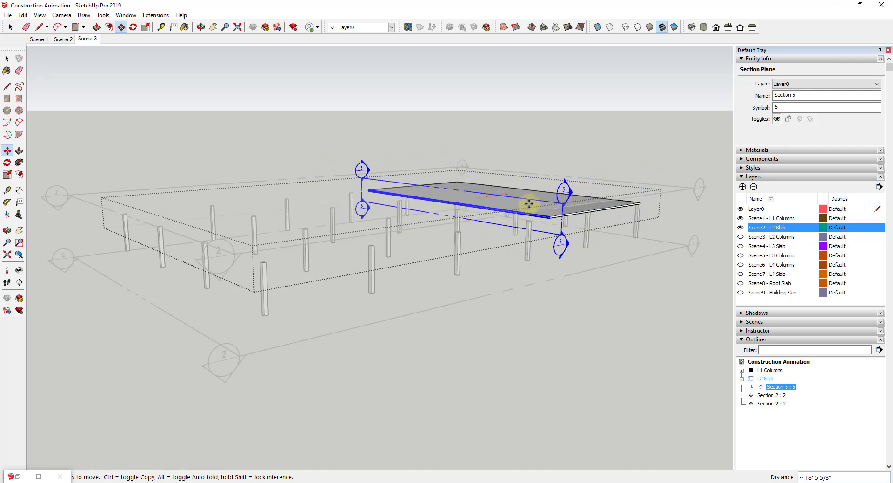
pyautogui.click(610, 190)
pyautogui.press('space')
pyautogui.click(610, 190)
pyautogui.rightClick(610, 192)
pyautogui.click(617, 147)
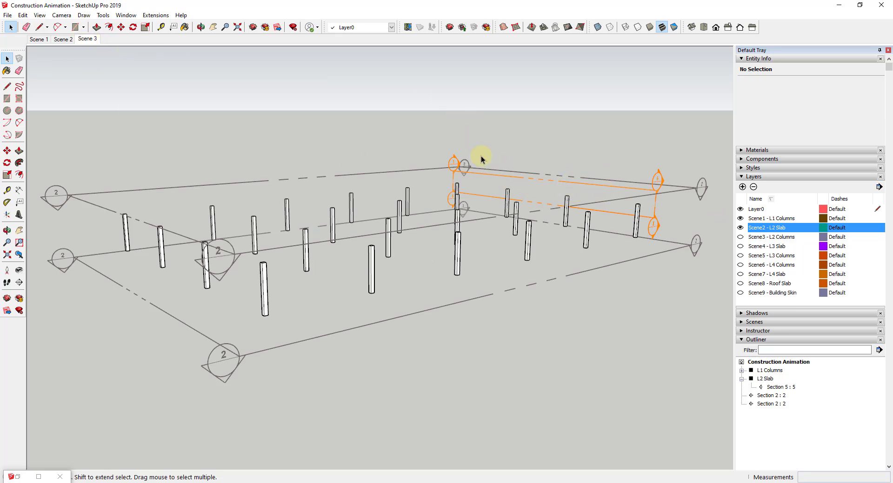
# Hide the section planes and update Scene 3 with the slab fully cut away.
pyautogui.click(40, 15)
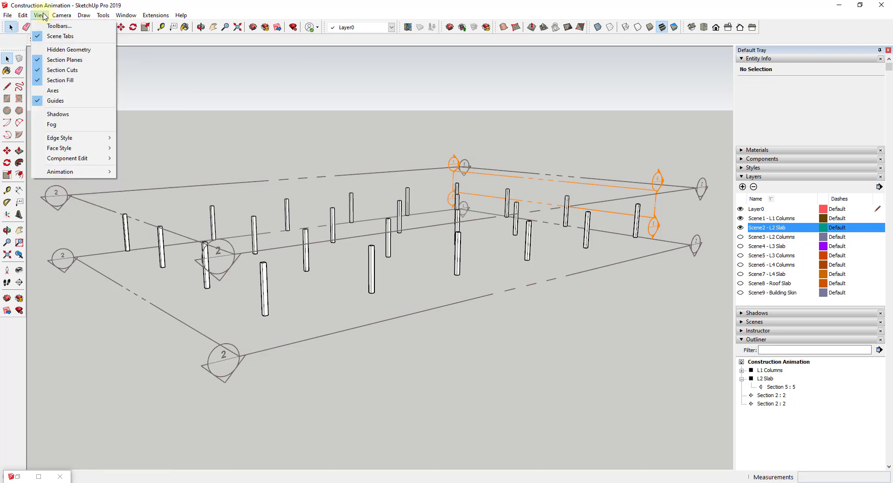
pyautogui.click(58, 60)
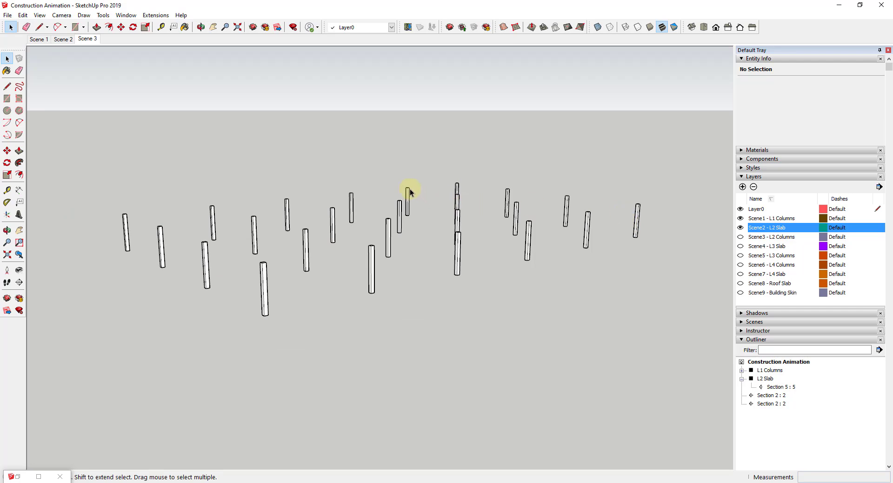
pyautogui.rightClick(90, 40)
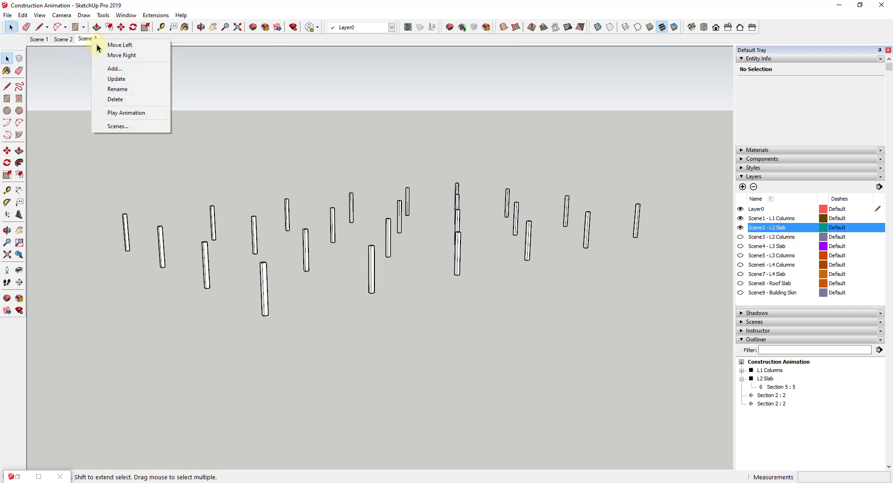
pyautogui.click(120, 79)
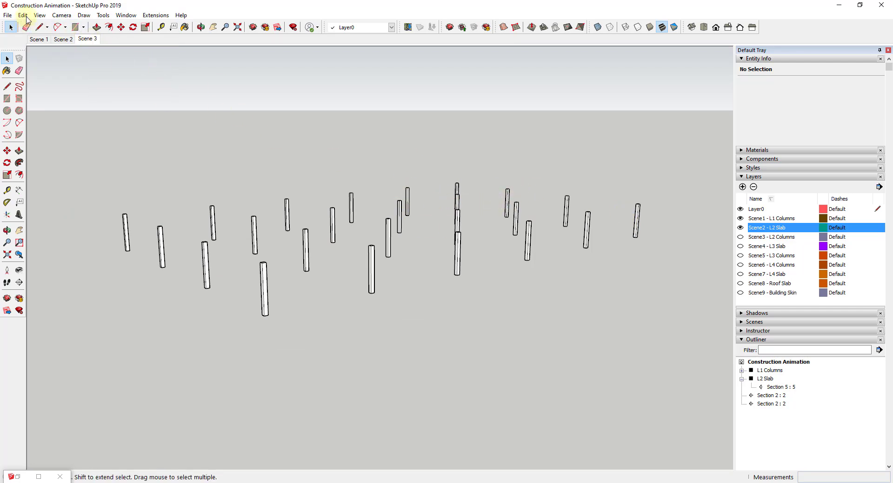
# Recall Scenes 1, 2 and 3 in turn to check how the columns and the L2 slab behave in the transitions.
pyautogui.click(40, 40)
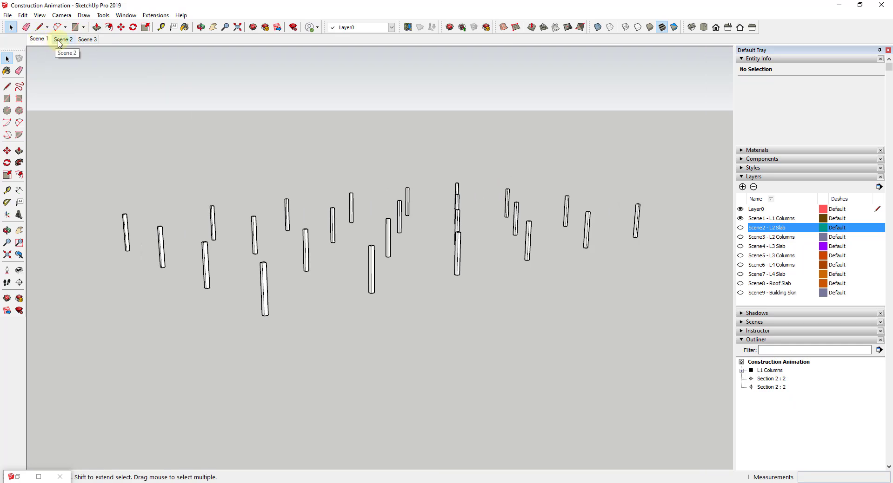
pyautogui.click(60, 40)
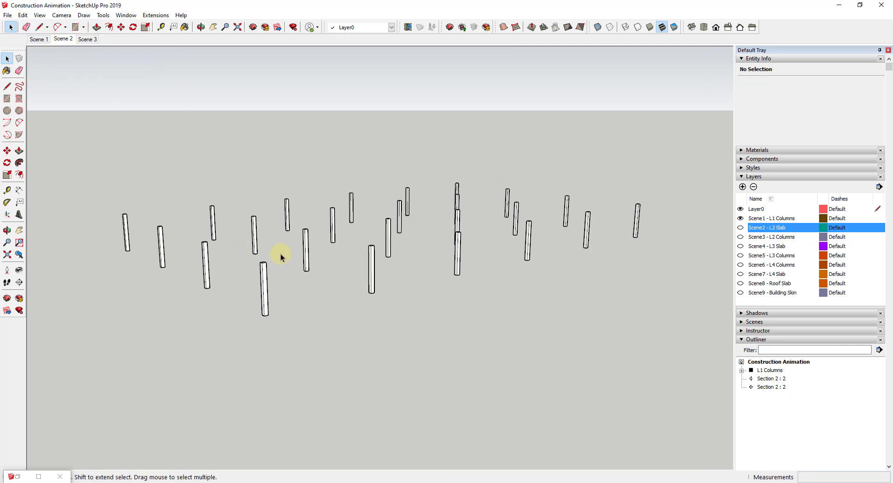
pyautogui.click(85, 41)
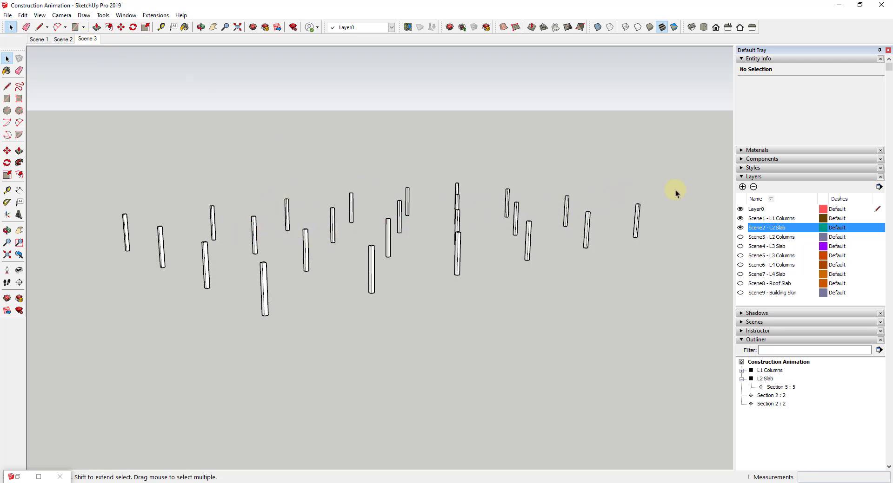
pyautogui.press('pageup')
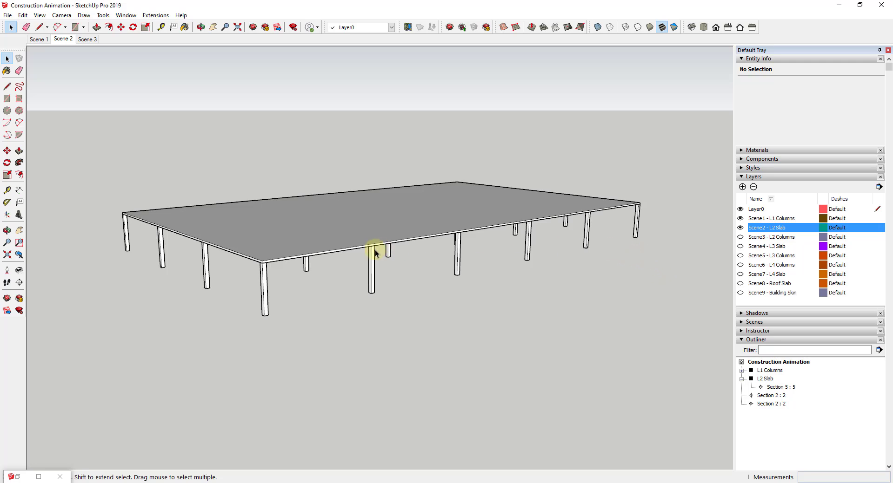
pyautogui.click(37, 39)
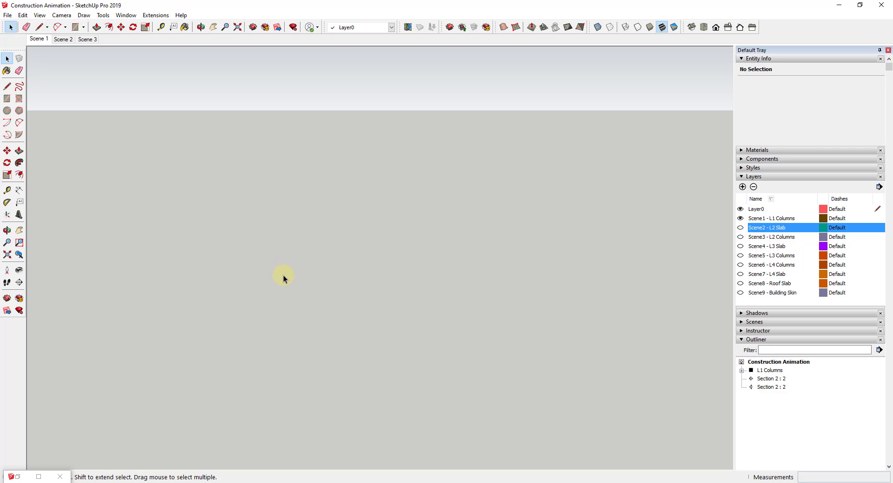
pyautogui.click(62, 15)
pyautogui.click(61, 15)
pyautogui.click(60, 39)
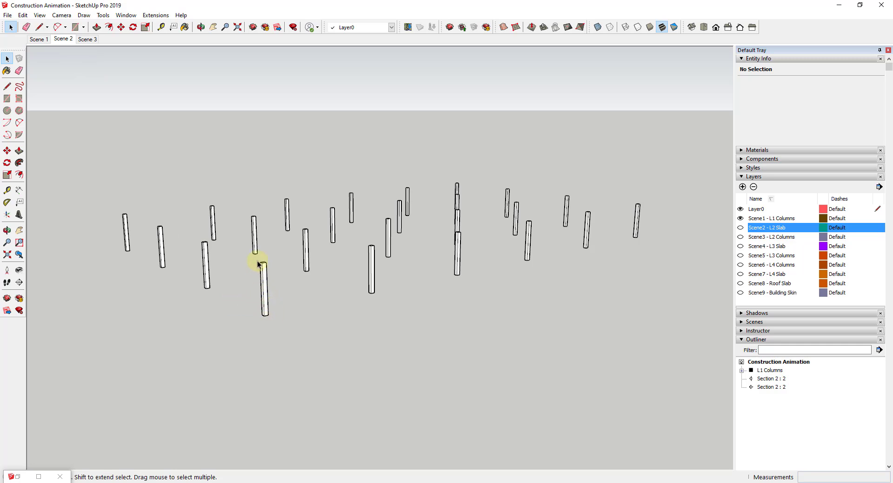
pyautogui.click(83, 40)
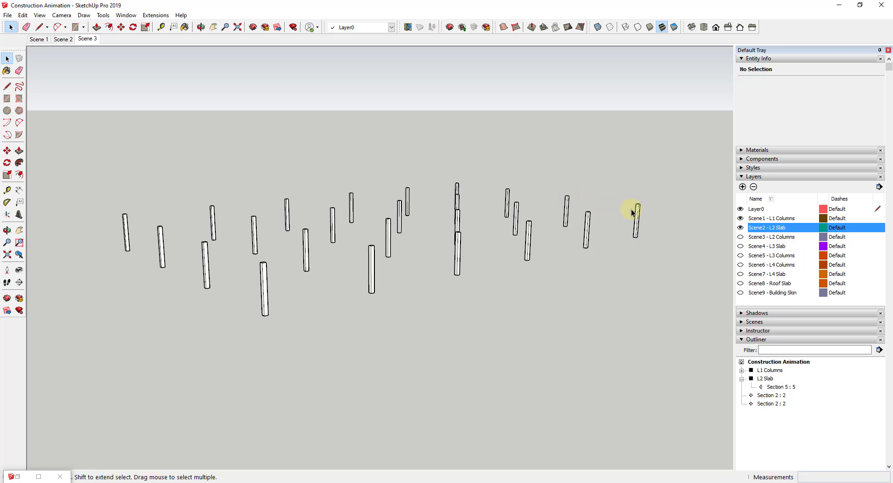
# Recall Scene 2 and display its section planes.
pyautogui.click(40, 16)
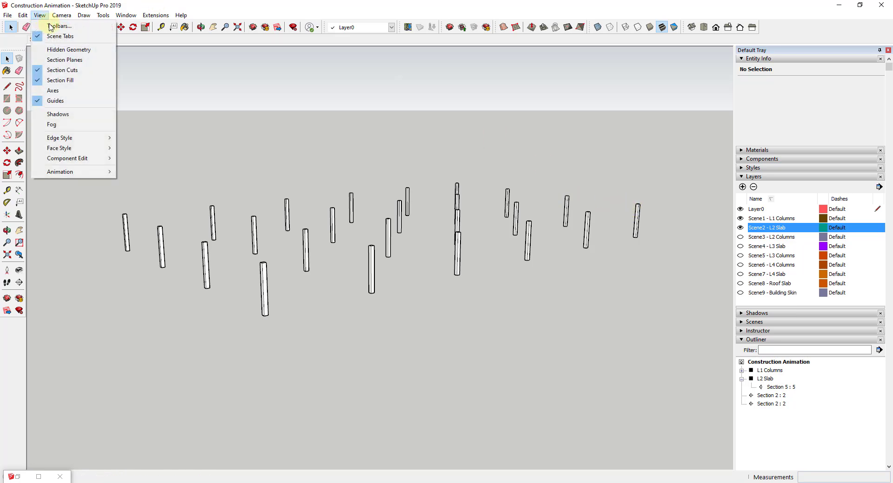
pyautogui.click(65, 60)
pyautogui.click(60, 41)
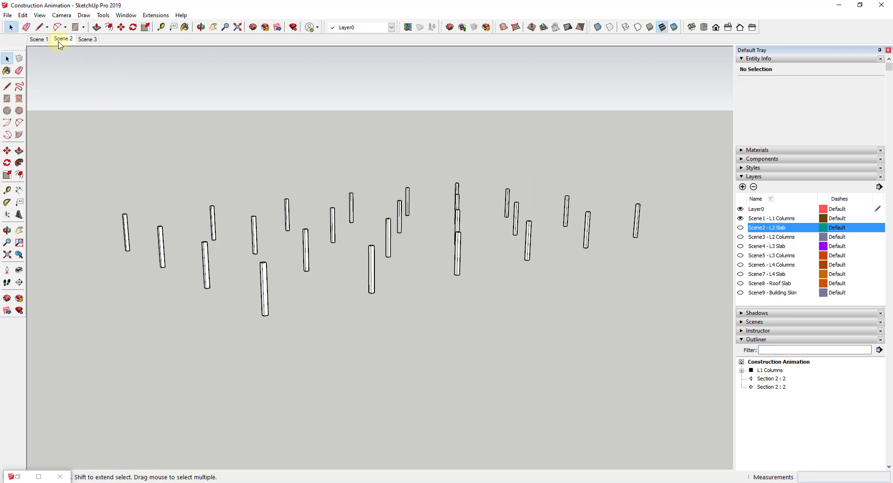
pyautogui.click(40, 15)
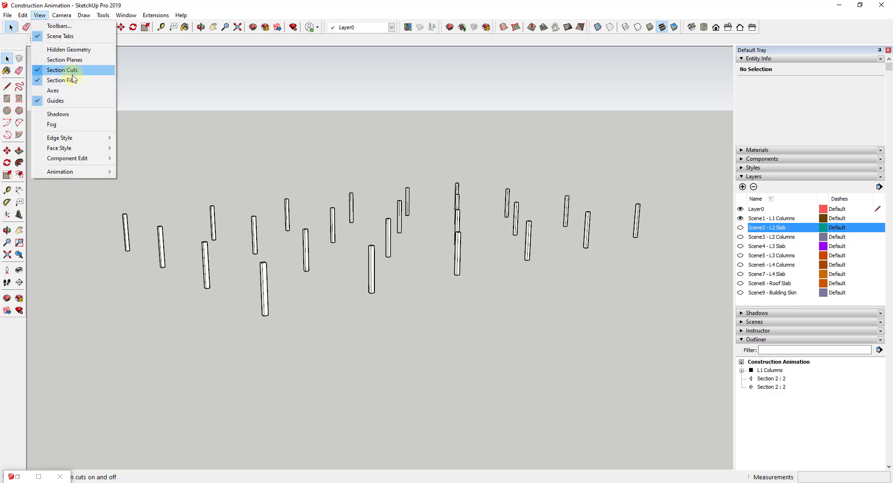
pyautogui.click(70, 59)
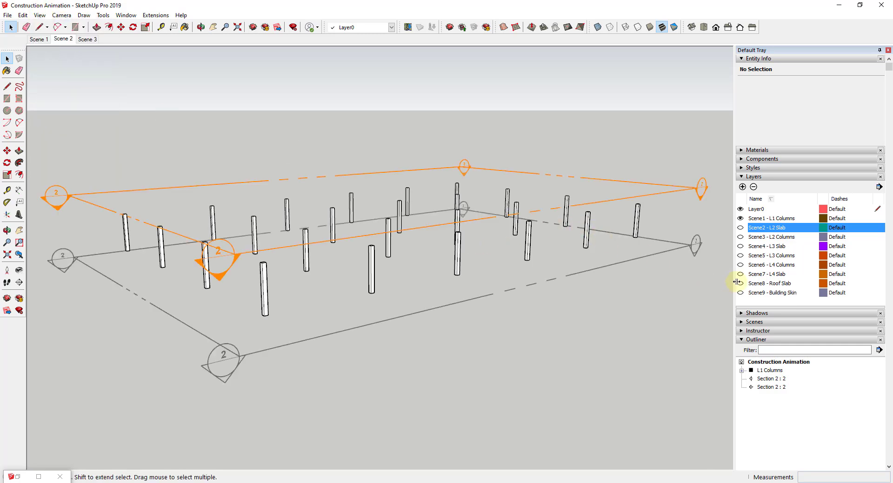
# Make the Scene2 - L2 Slab layer visible in Scene 2 and activate the cut of the vertical section plane inside the slab group.
pyautogui.click(740, 228)
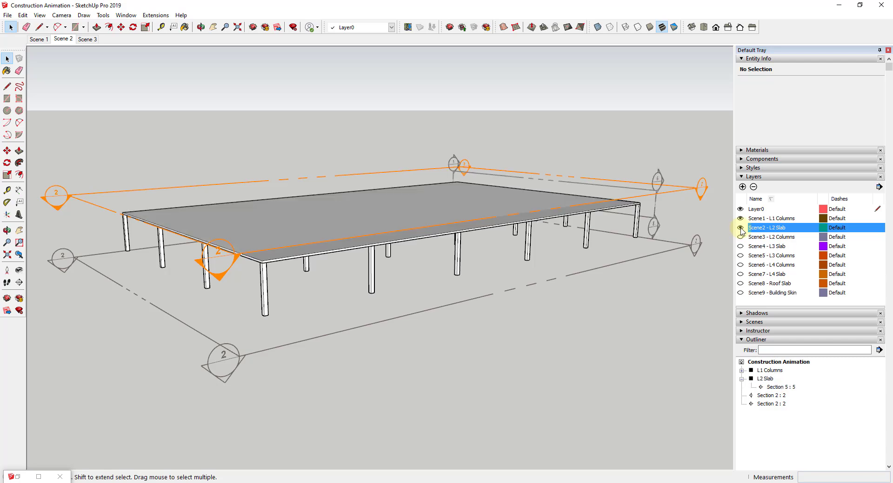
pyautogui.doubleClick(637, 195)
pyautogui.rightClick(639, 194)
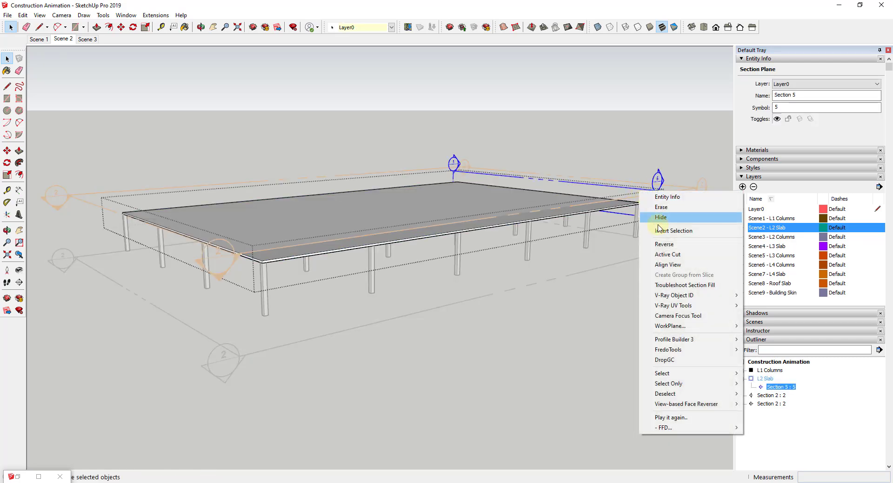
pyautogui.click(673, 258)
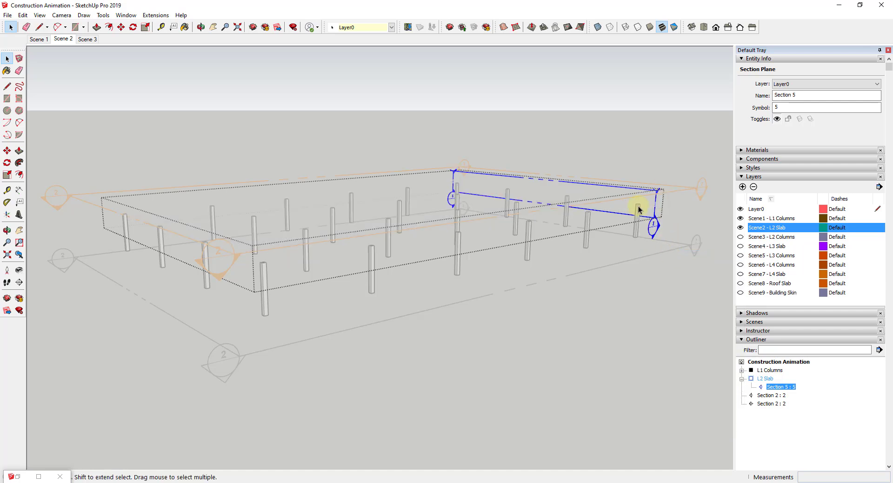
# Close the L2 Slab group and hide the Scene2 - L2 Slab layer again.
pyautogui.click(740, 228)
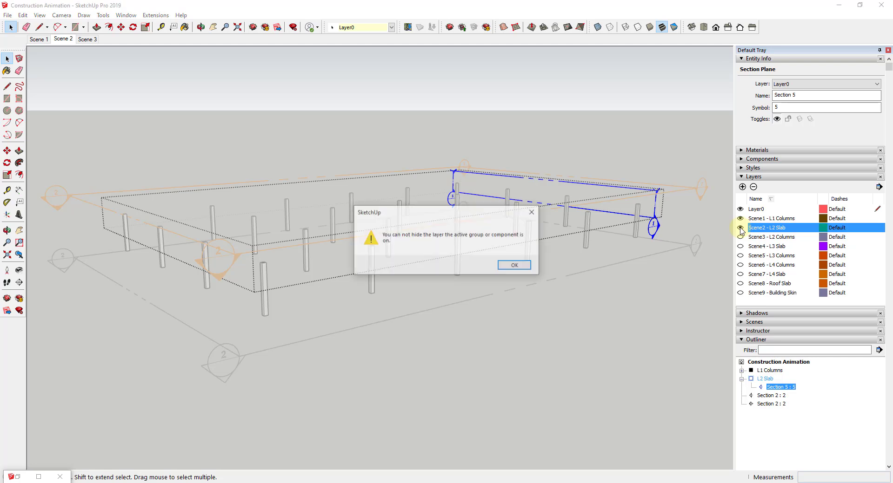
pyautogui.click(514, 267)
pyautogui.click(651, 274)
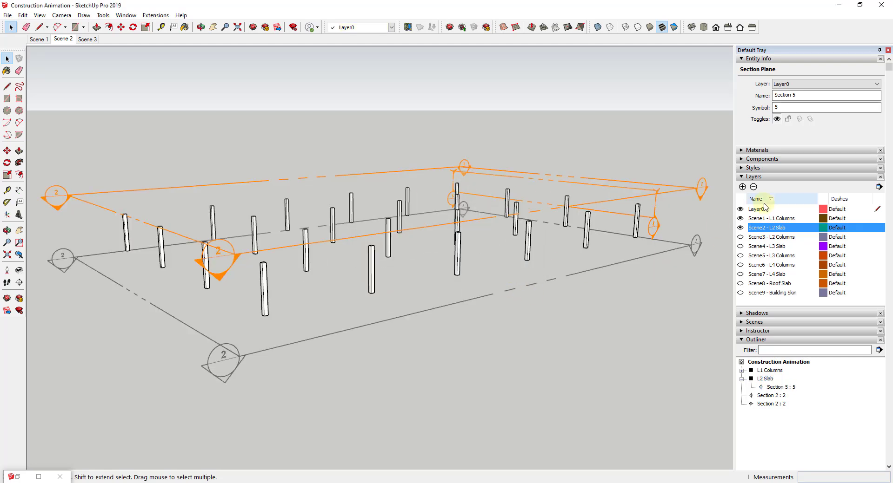
pyautogui.click(740, 227)
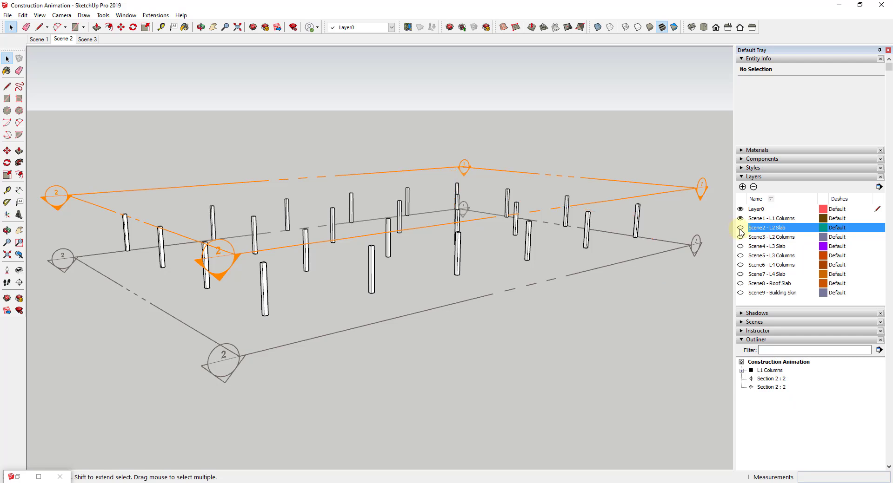
# Update Scene 2 with the section planes hidden, and recall Scene 3 to check the transition.
pyautogui.rightClick(65, 41)
pyautogui.click(61, 16)
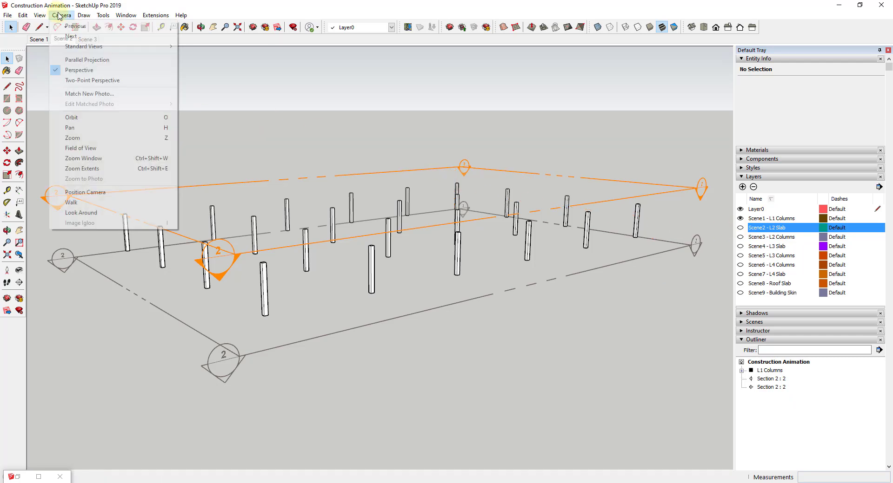
pyautogui.click(63, 60)
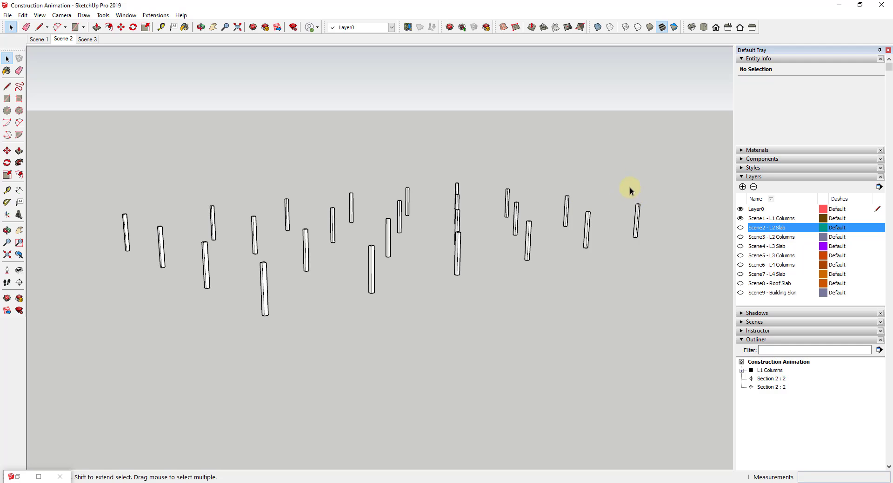
pyautogui.click(62, 40)
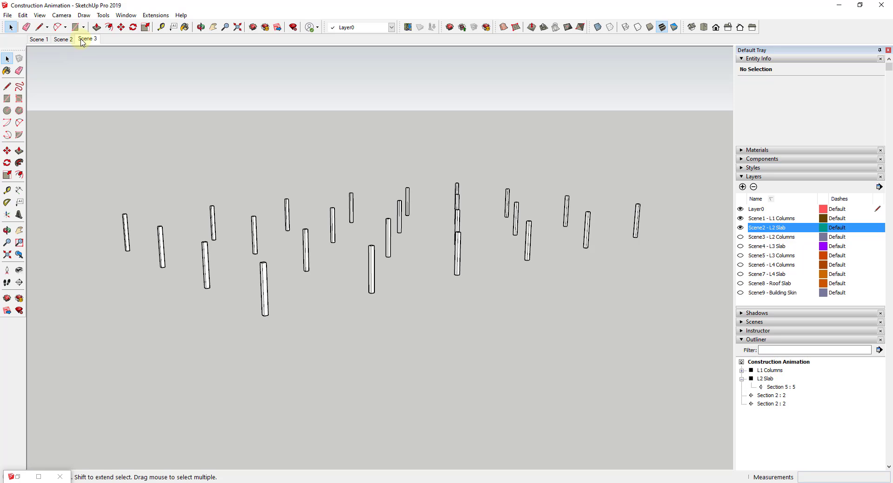
# Display Scene 3's section planes and add a second vertical section plane at the near short end inside the L2 Slab group.
pyautogui.click(85, 39)
pyautogui.click(38, 16)
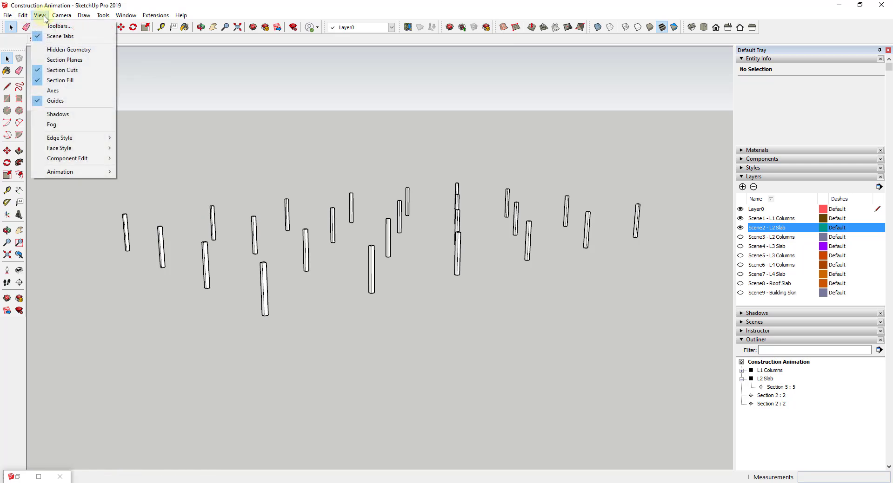
pyautogui.click(58, 63)
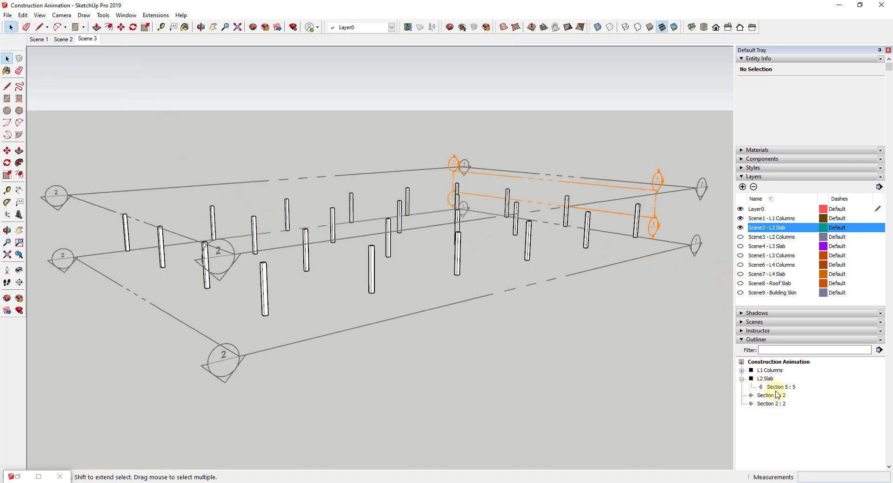
pyautogui.doubleClick(765, 379)
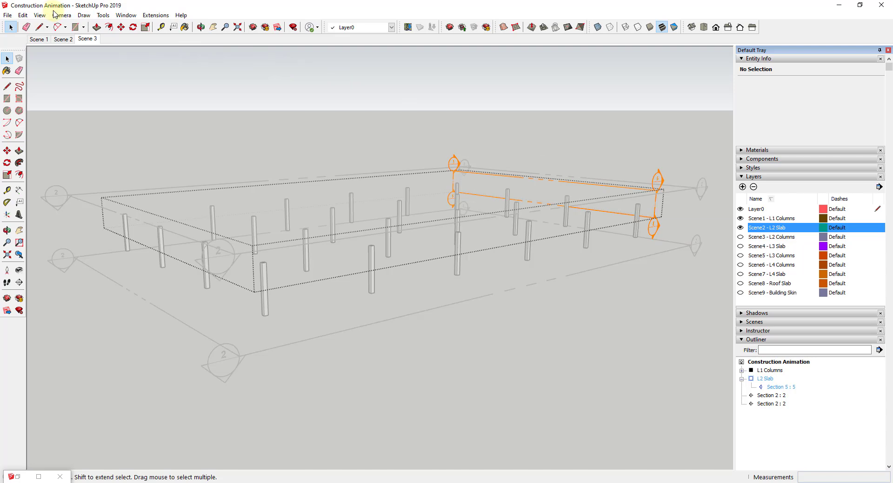
pyautogui.click(19, 282)
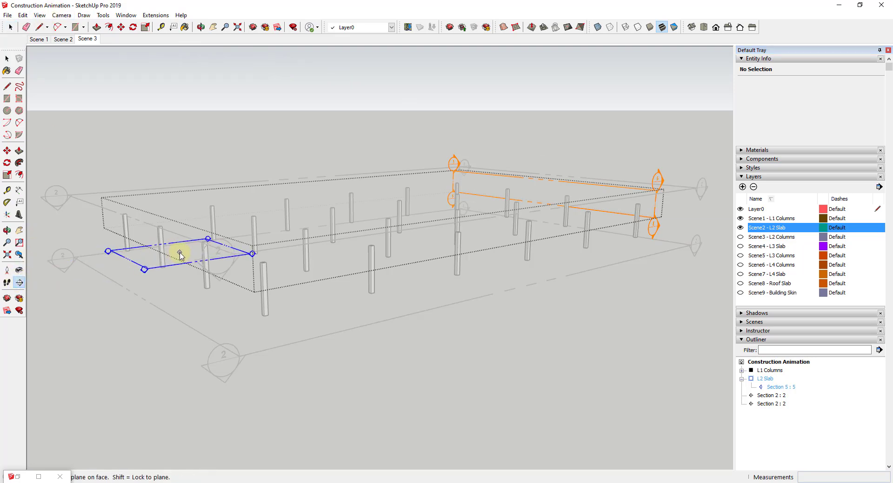
pyautogui.click(178, 255)
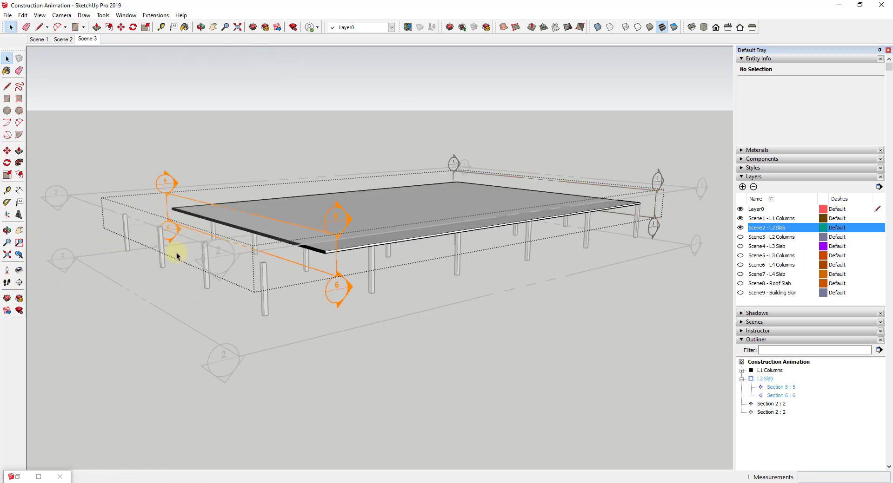
# Move the new section plane about 22' outward past the slab's near edge and check that its cut is active.
pyautogui.click(312, 235)
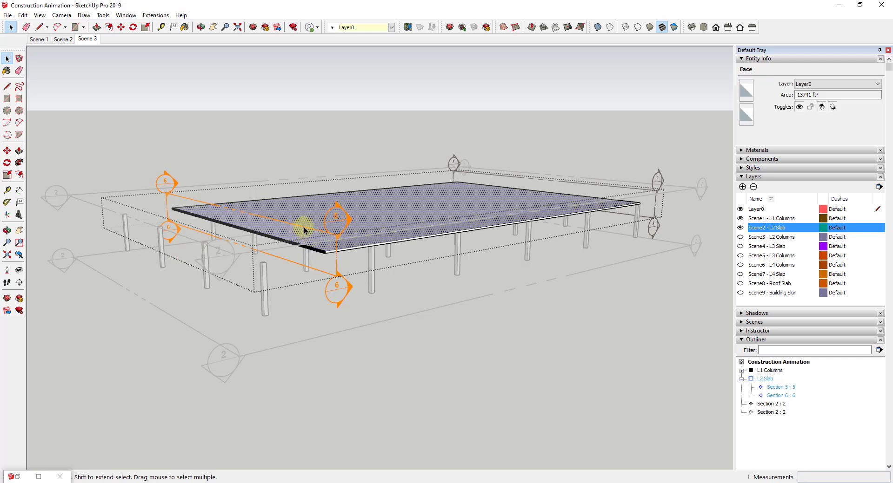
pyautogui.click(331, 231)
pyautogui.press('m')
pyautogui.moveTo(327, 232); pyautogui.dragTo(246, 249)
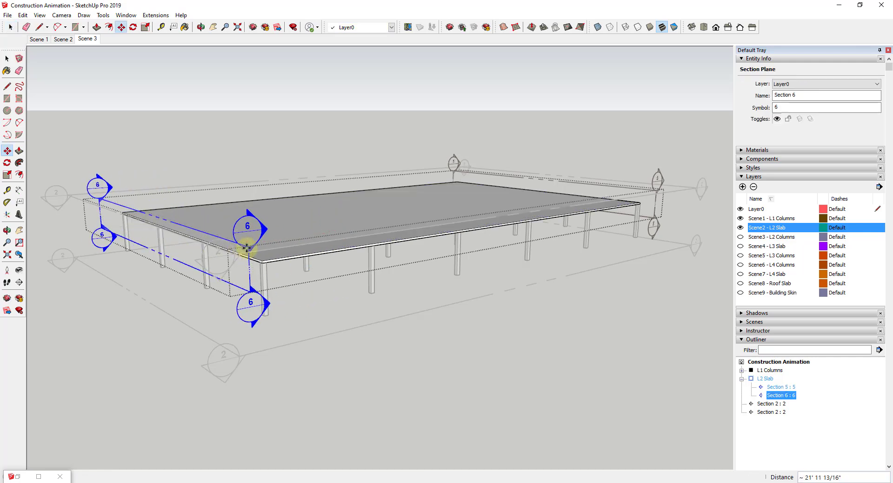
pyautogui.press('space')
pyautogui.rightClick(219, 241)
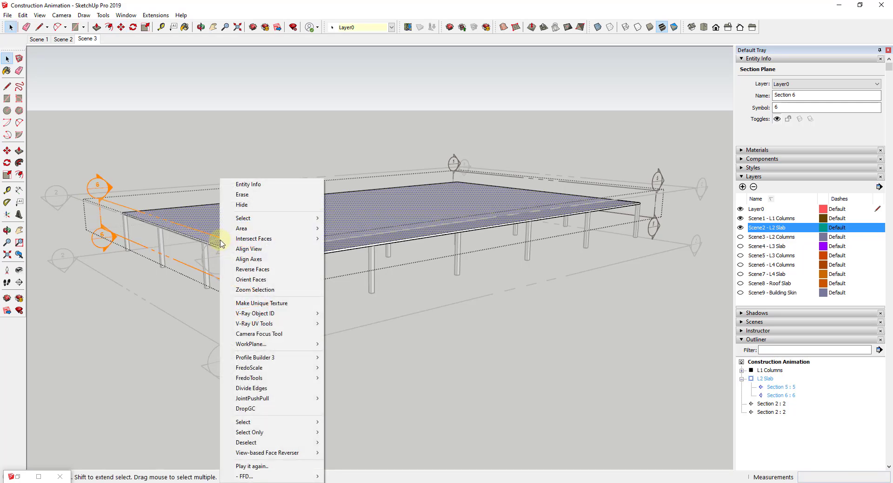
pyautogui.click(196, 232)
pyautogui.rightClick(194, 229)
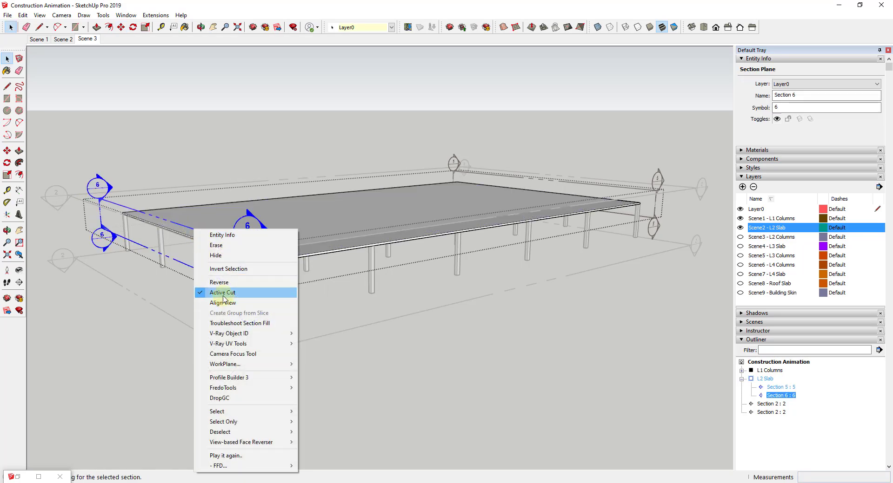
# Hide the section planes and update Scene 3 with the fully revealed L2 slab.
pyautogui.click(39, 15)
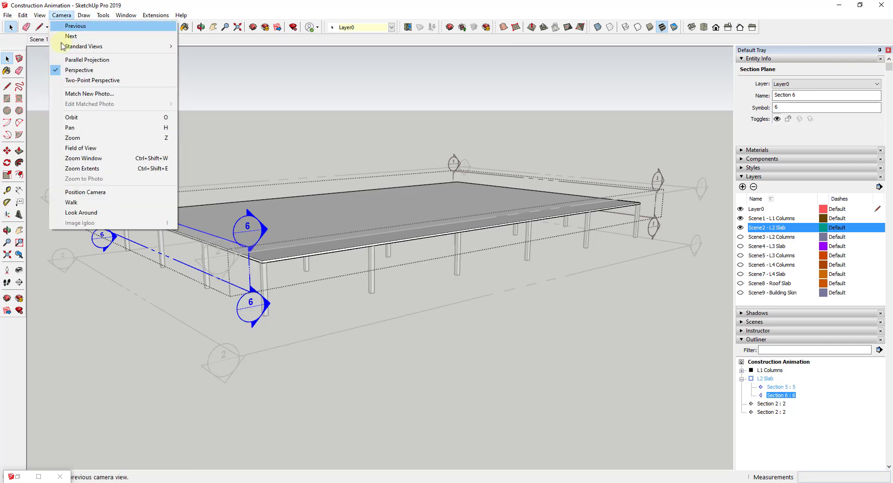
pyautogui.click(53, 61)
pyautogui.click(100, 99)
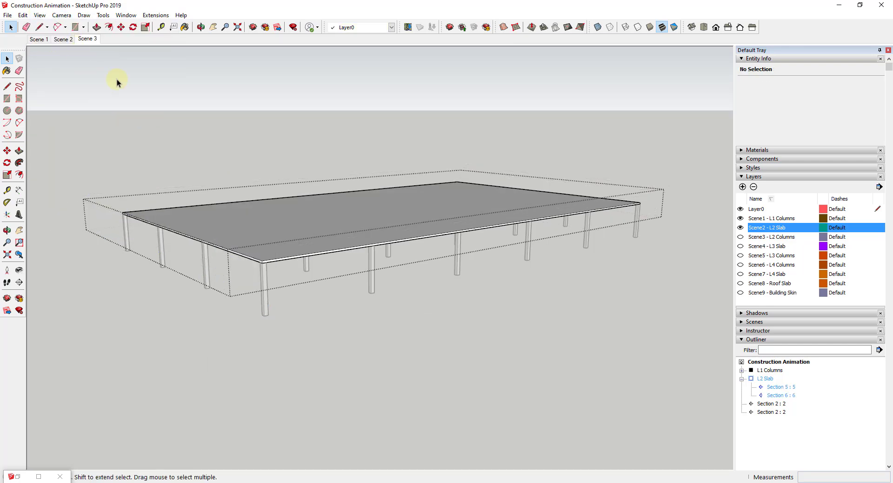
# Recall Scene 2, Scene 1, Scene 2 and Scene 3 to check the column and slab transitions.
pyautogui.click(55, 41)
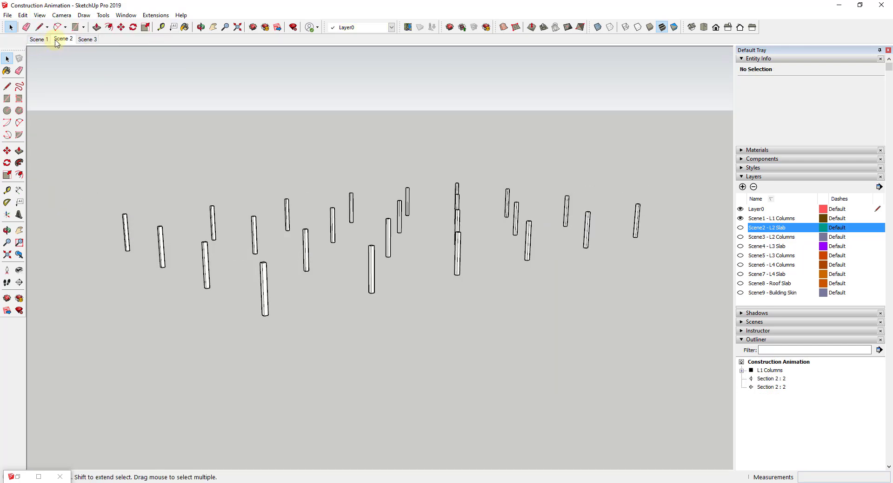
pyautogui.click(35, 39)
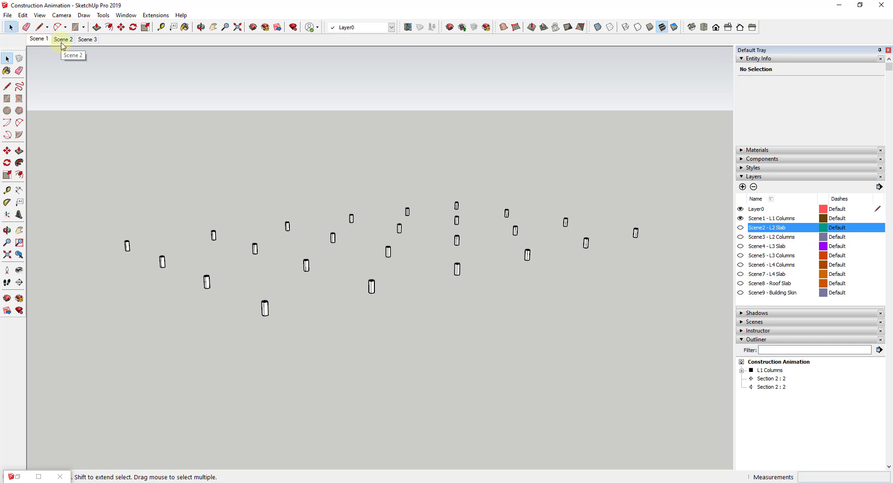
pyautogui.click(63, 41)
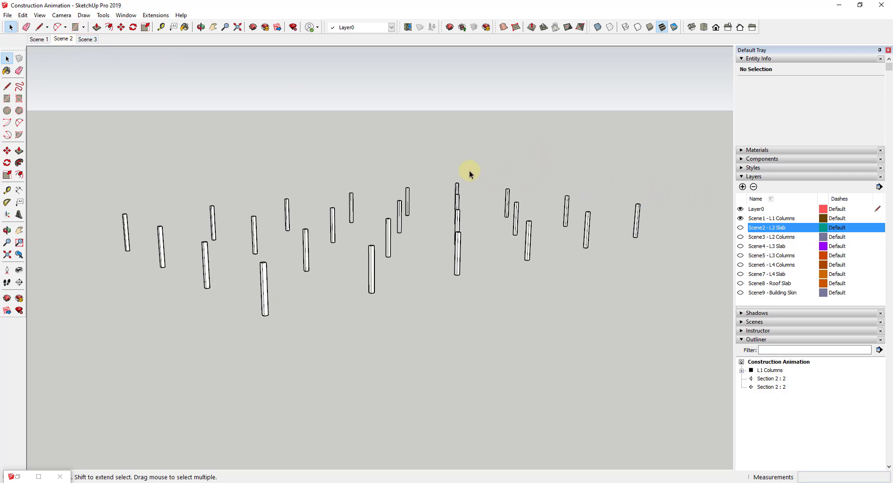
pyautogui.click(83, 41)
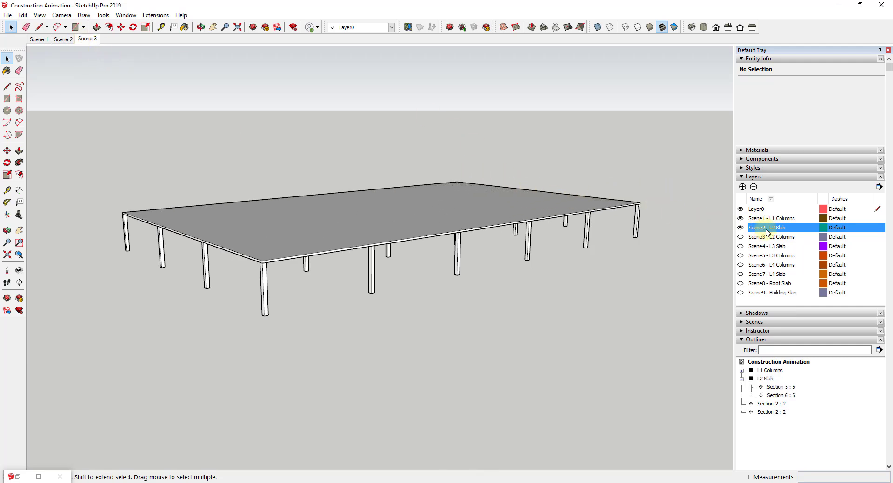
# Show the section planes and the Scene3 - L2 Columns layer, and activate the lower section plane's cut inside the L2 Columns group.
pyautogui.click(39, 15)
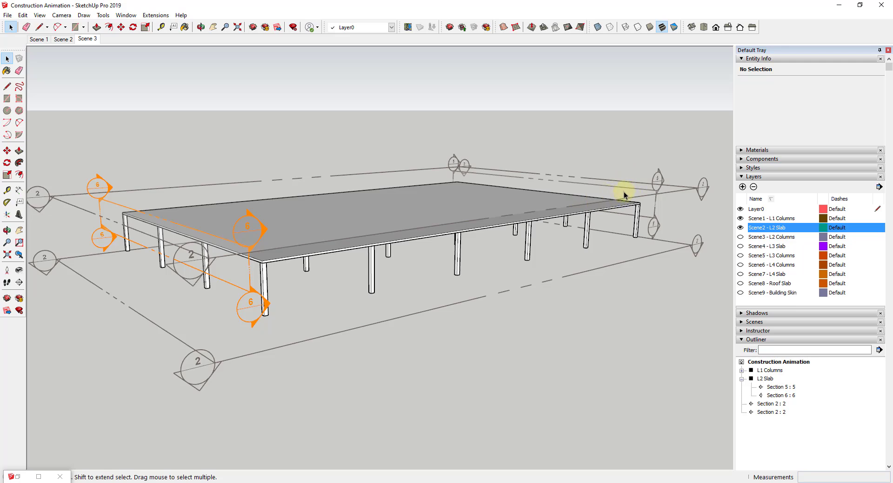
pyautogui.click(740, 238)
pyautogui.click(281, 223)
pyautogui.rightClick(285, 265)
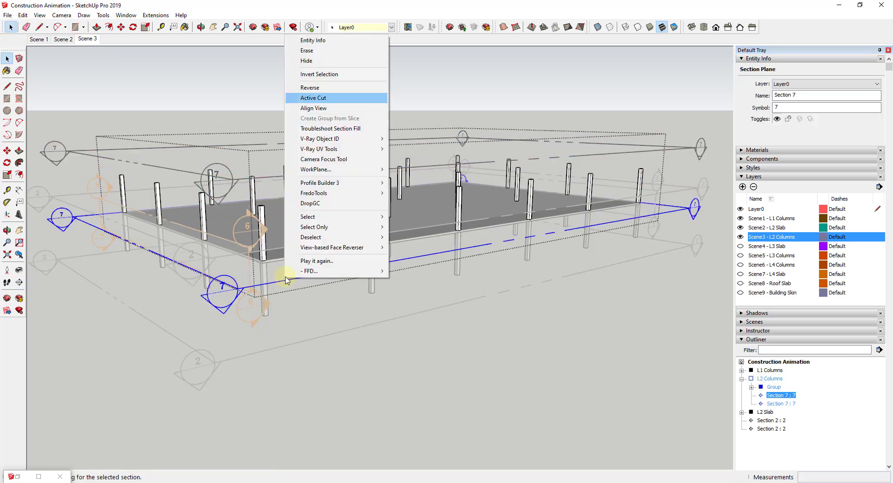
pyautogui.click(49, 36)
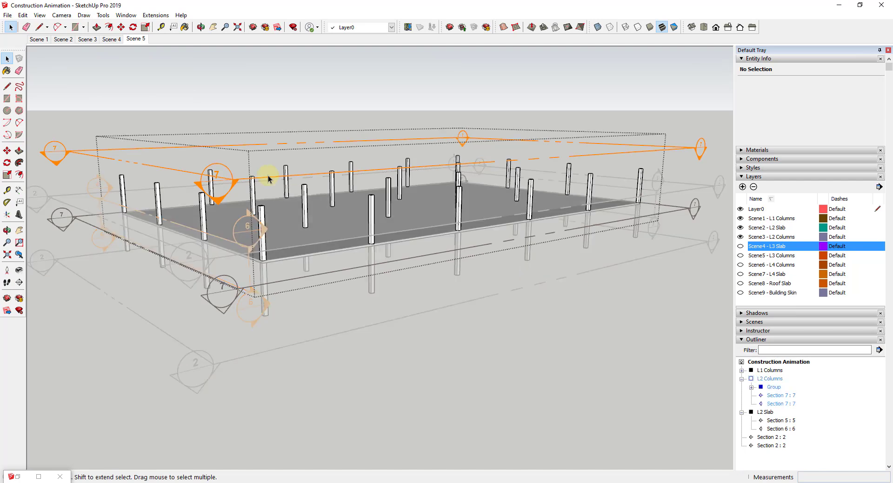
pyautogui.click(40, 15)
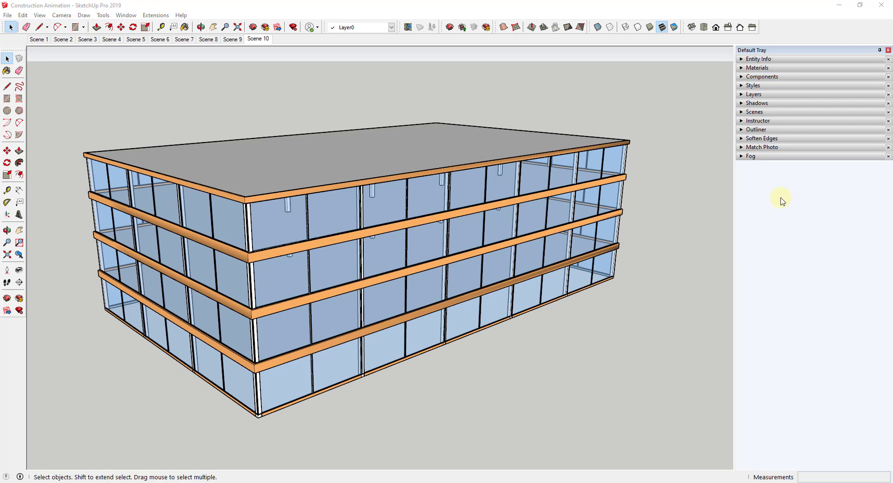
# Play the animation of the finished ten-scene building and stop it at Scene 5.
pyautogui.click(40, 15)
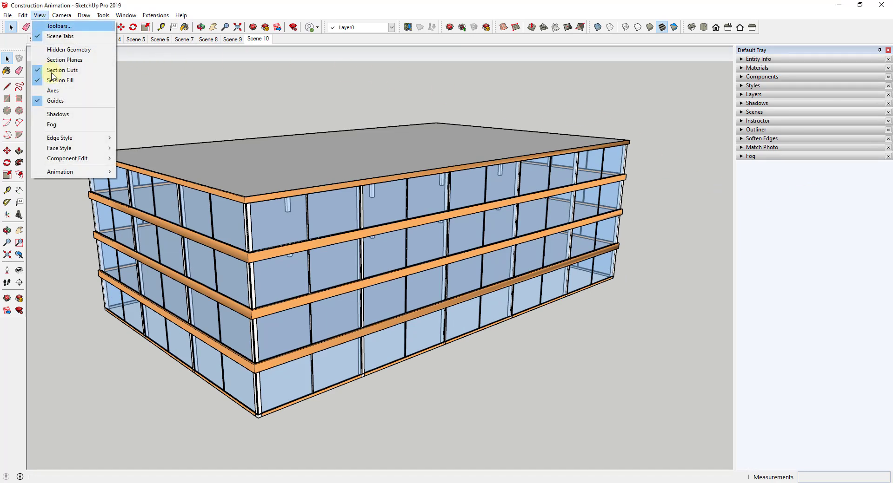
pyautogui.moveTo(74, 175)
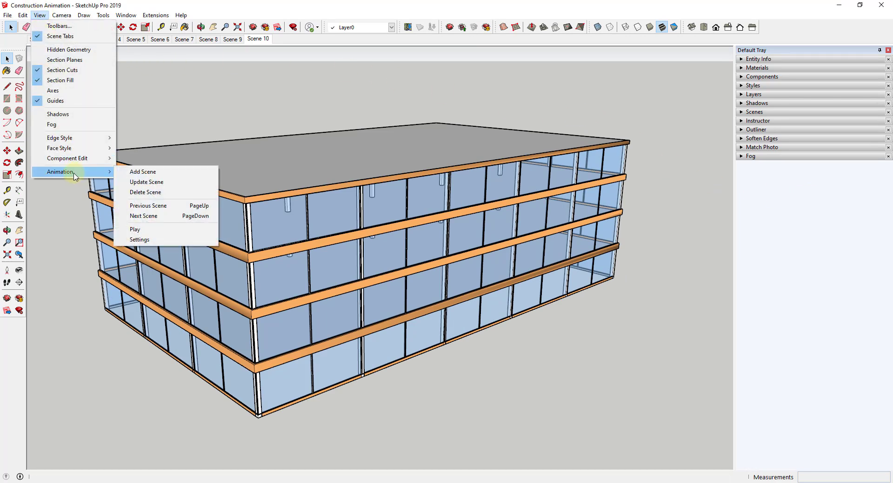
pyautogui.click(154, 229)
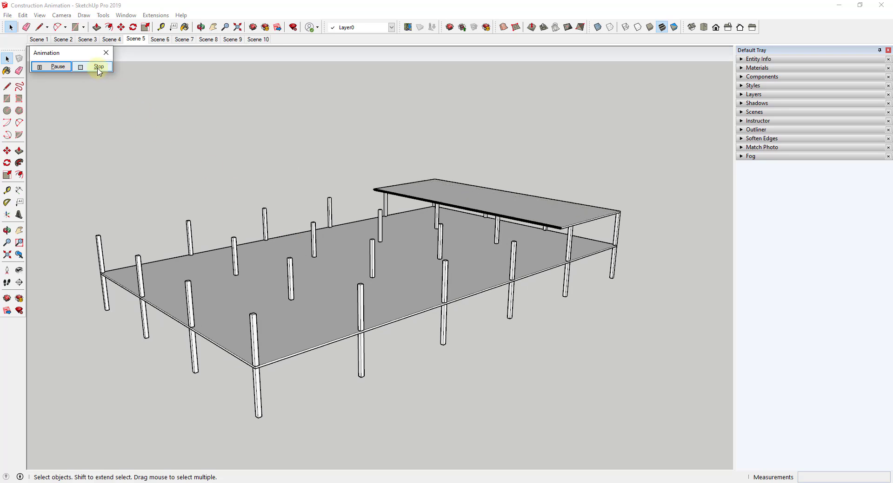
pyautogui.click(97, 66)
# Review the scene transition and scene delay times in the animation settings.
pyautogui.click(39, 15)
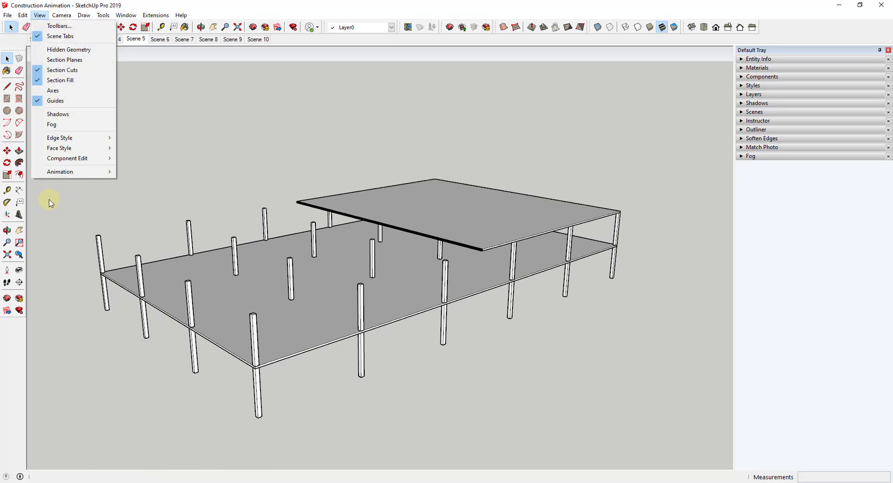
pyautogui.moveTo(58, 172)
pyautogui.click(150, 240)
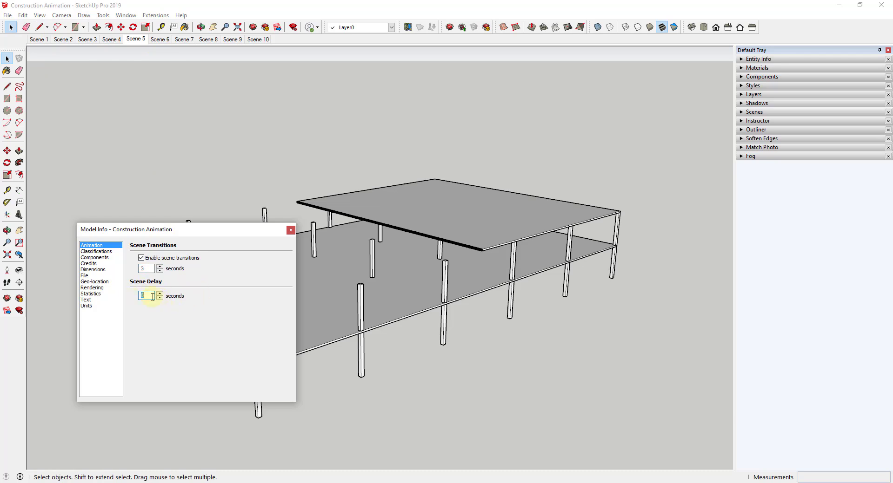
pyautogui.click(290, 230)
# Recall Scene 1, play the animation through to the building skin in Scene 10, and stop it.
pyautogui.click(48, 41)
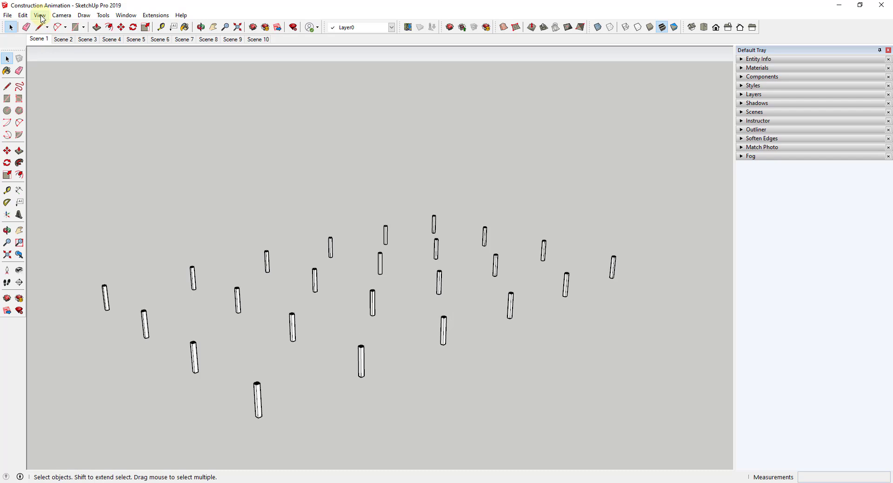
pyautogui.click(41, 15)
pyautogui.moveTo(58, 173)
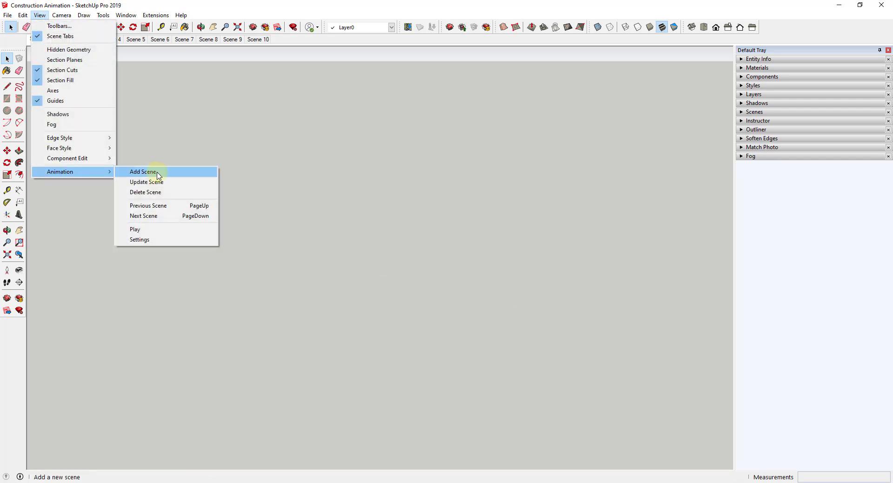
pyautogui.click(154, 229)
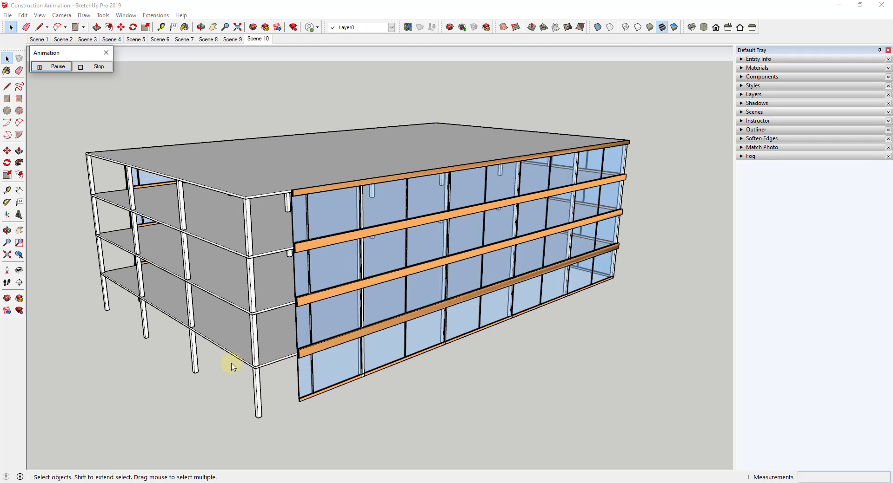
pyautogui.click(93, 67)
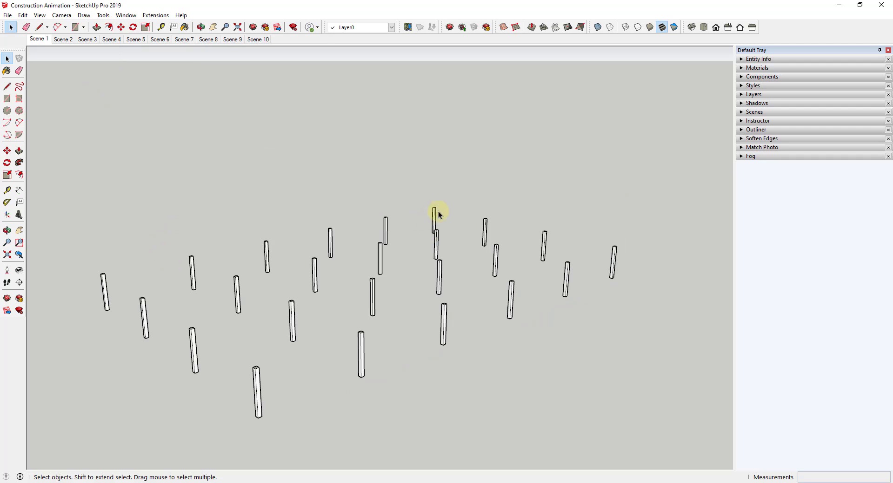
# Set up a video export named Construction Animation as H.264 MP4, accepting 1080p Full HD, 24 frames per second and looping to the starting scene.
pyautogui.click(7, 15)
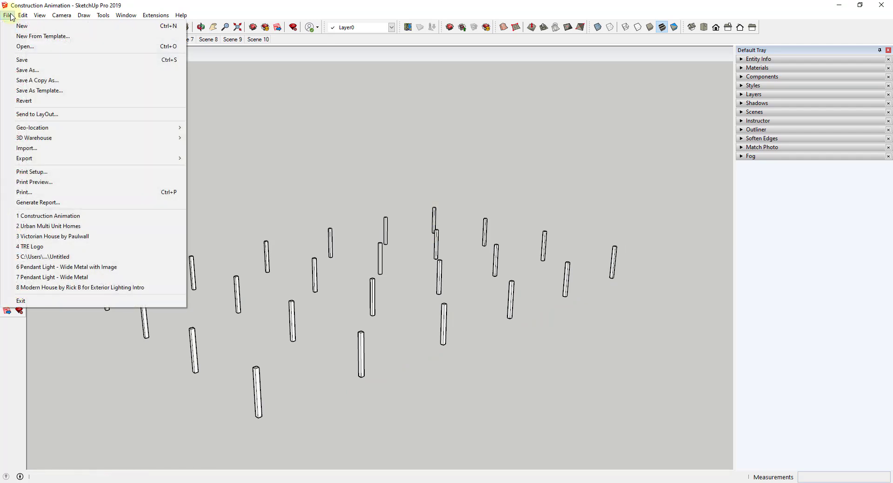
pyautogui.moveTo(59, 160)
pyautogui.moveTo(233, 193)
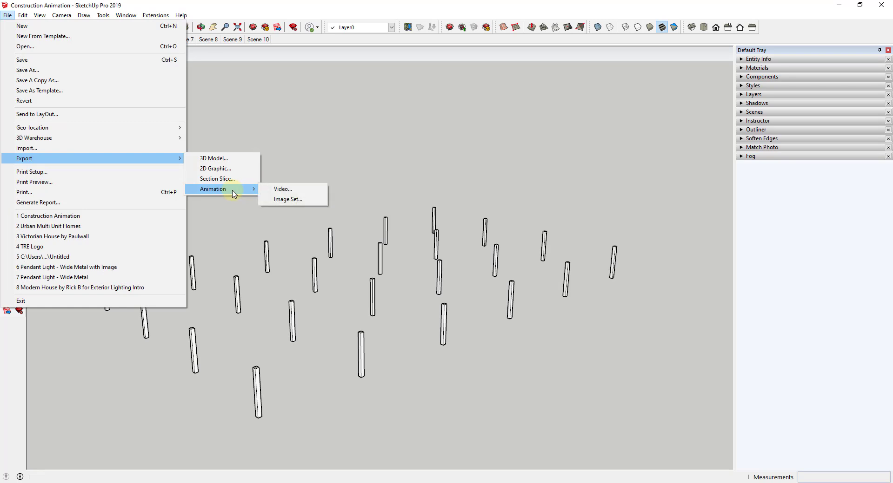
pyautogui.click(280, 189)
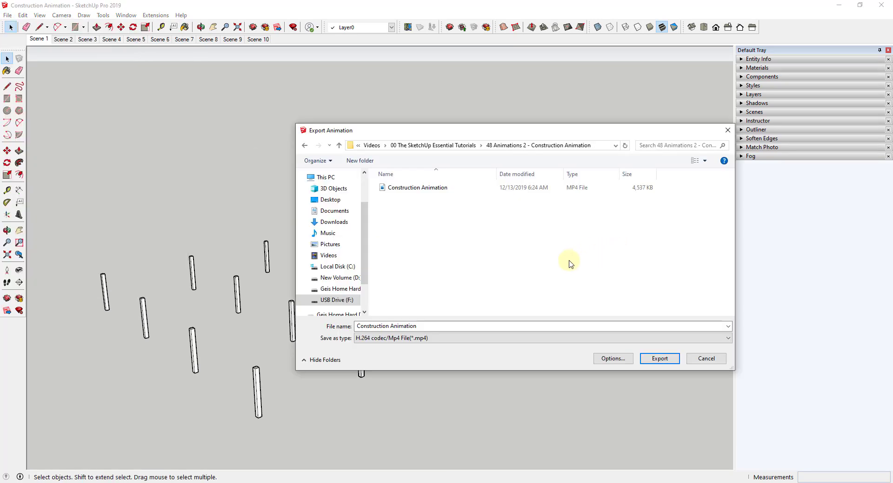
pyautogui.click(461, 189)
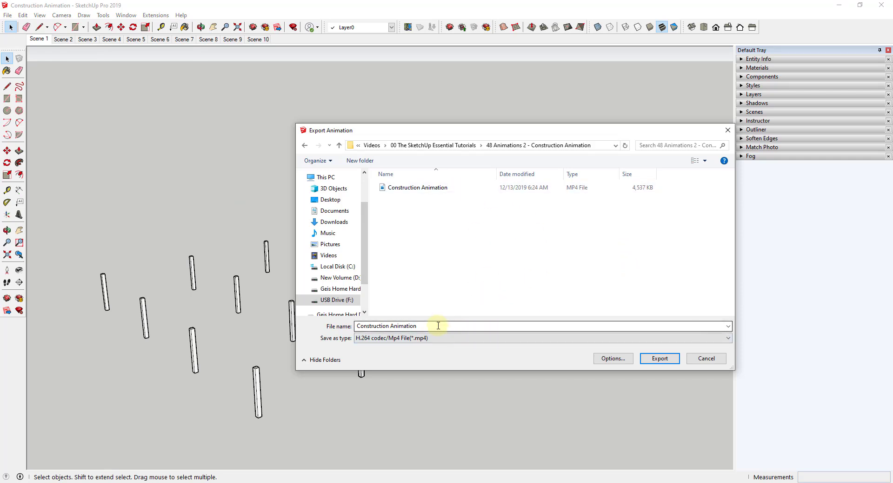
pyautogui.click(604, 359)
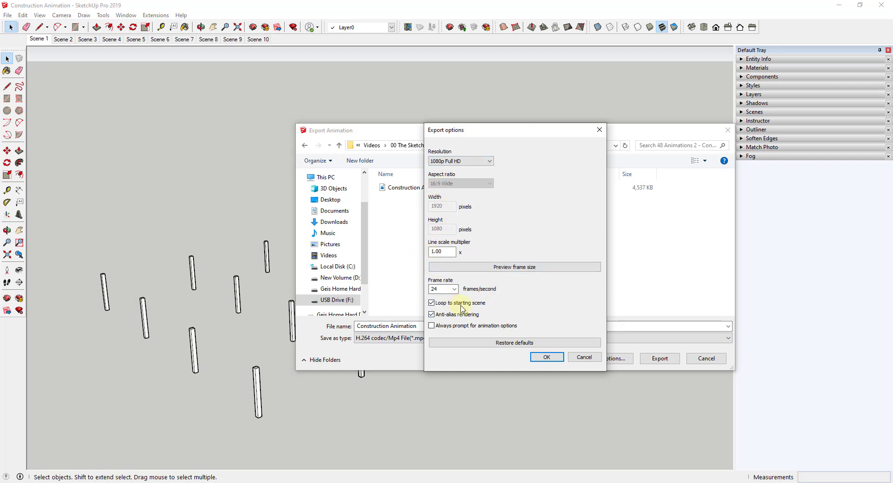
pyautogui.click(547, 357)
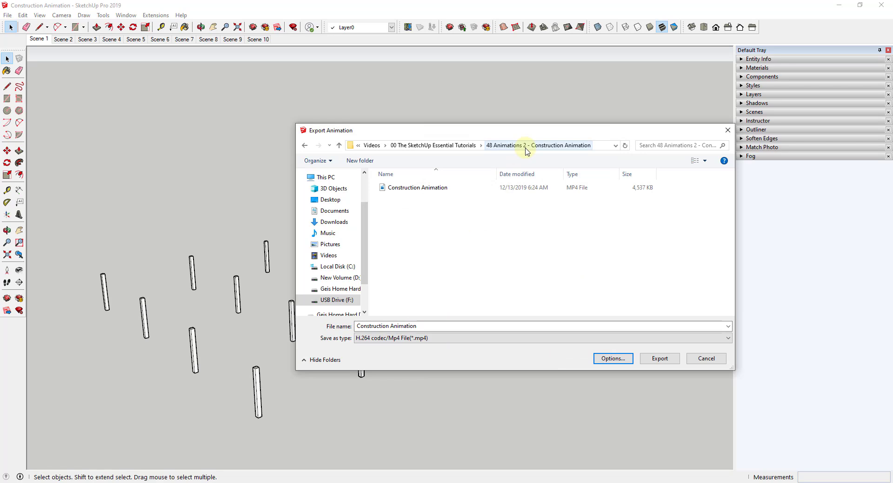
# Export the animation over the existing Construction Animation.mp4 and play the exported video in the media player.
pyautogui.click(663, 362)
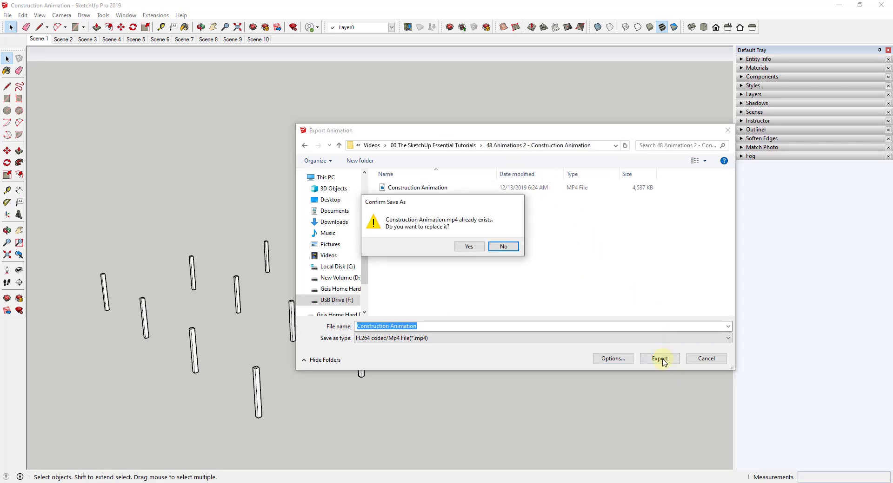
pyautogui.click(469, 247)
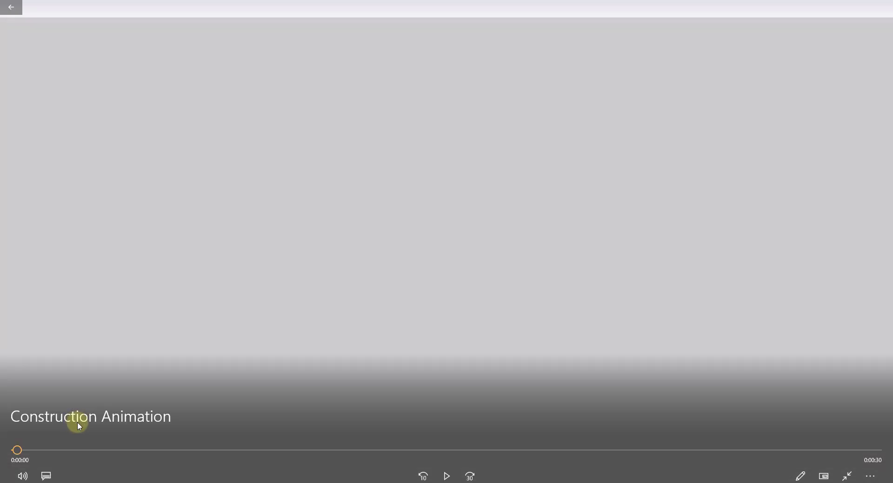
pyautogui.click(447, 476)
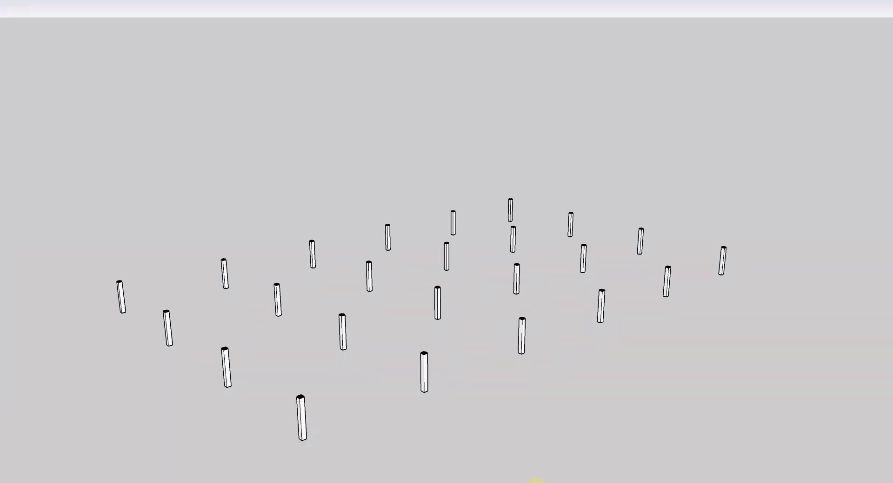